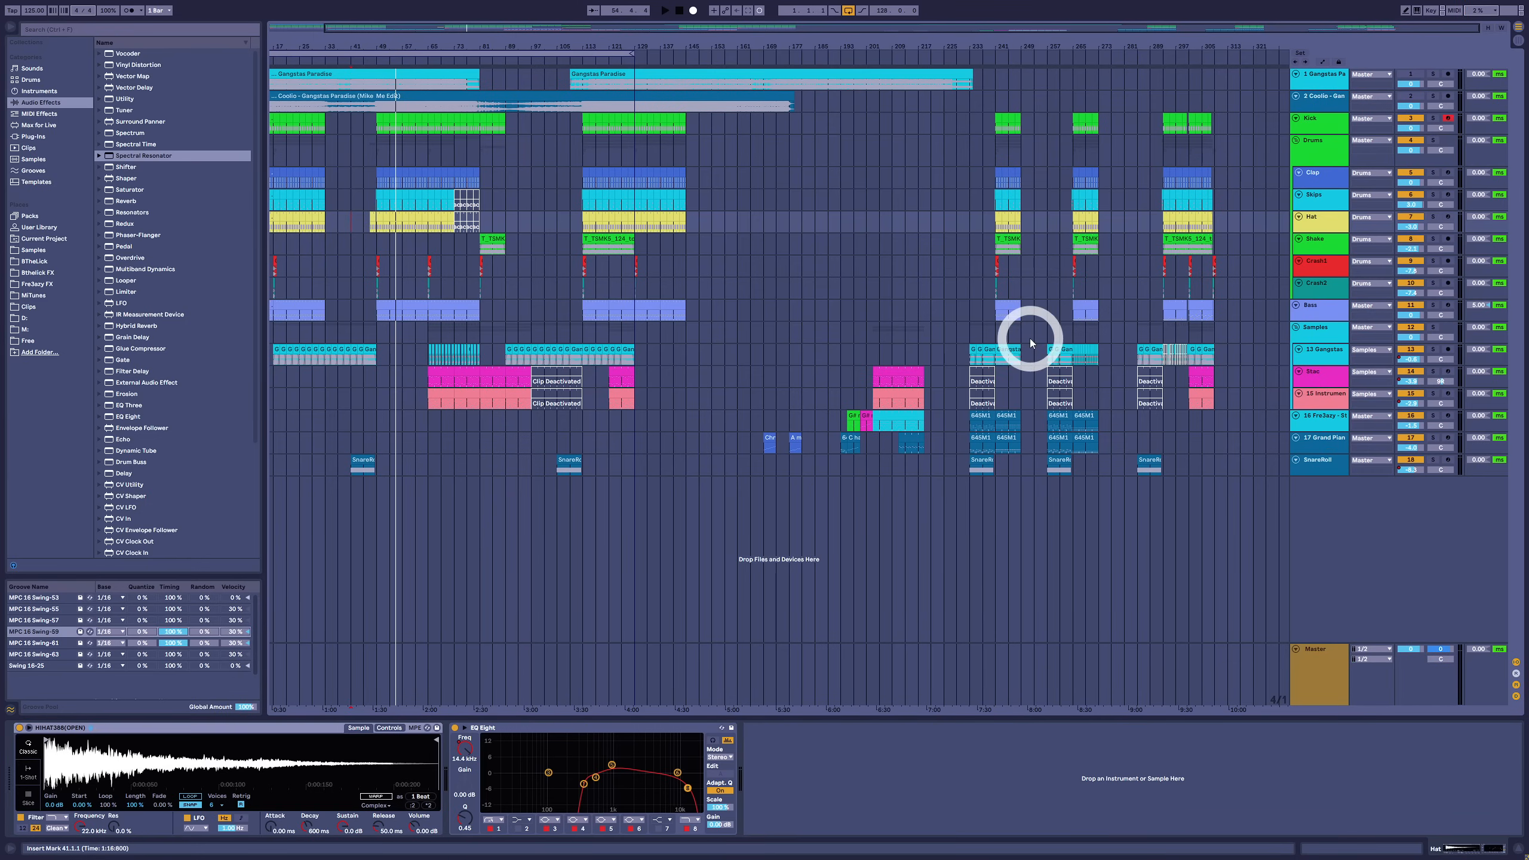
Step: Play the arrangement from bar 233, where the Gangstas Paradise sample section begins
left_click(970, 328)
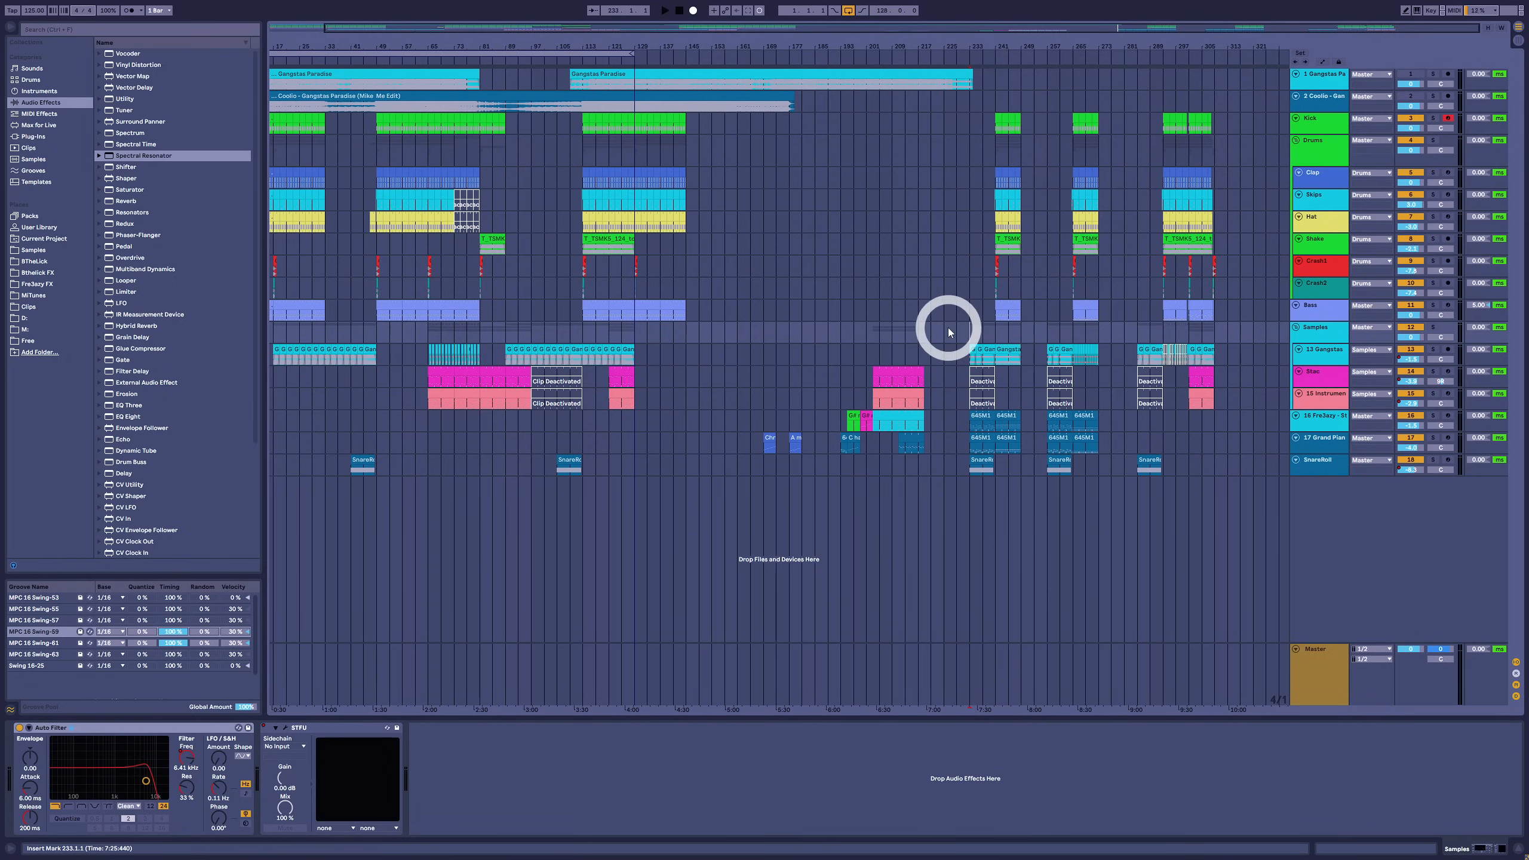
left_click(635, 326)
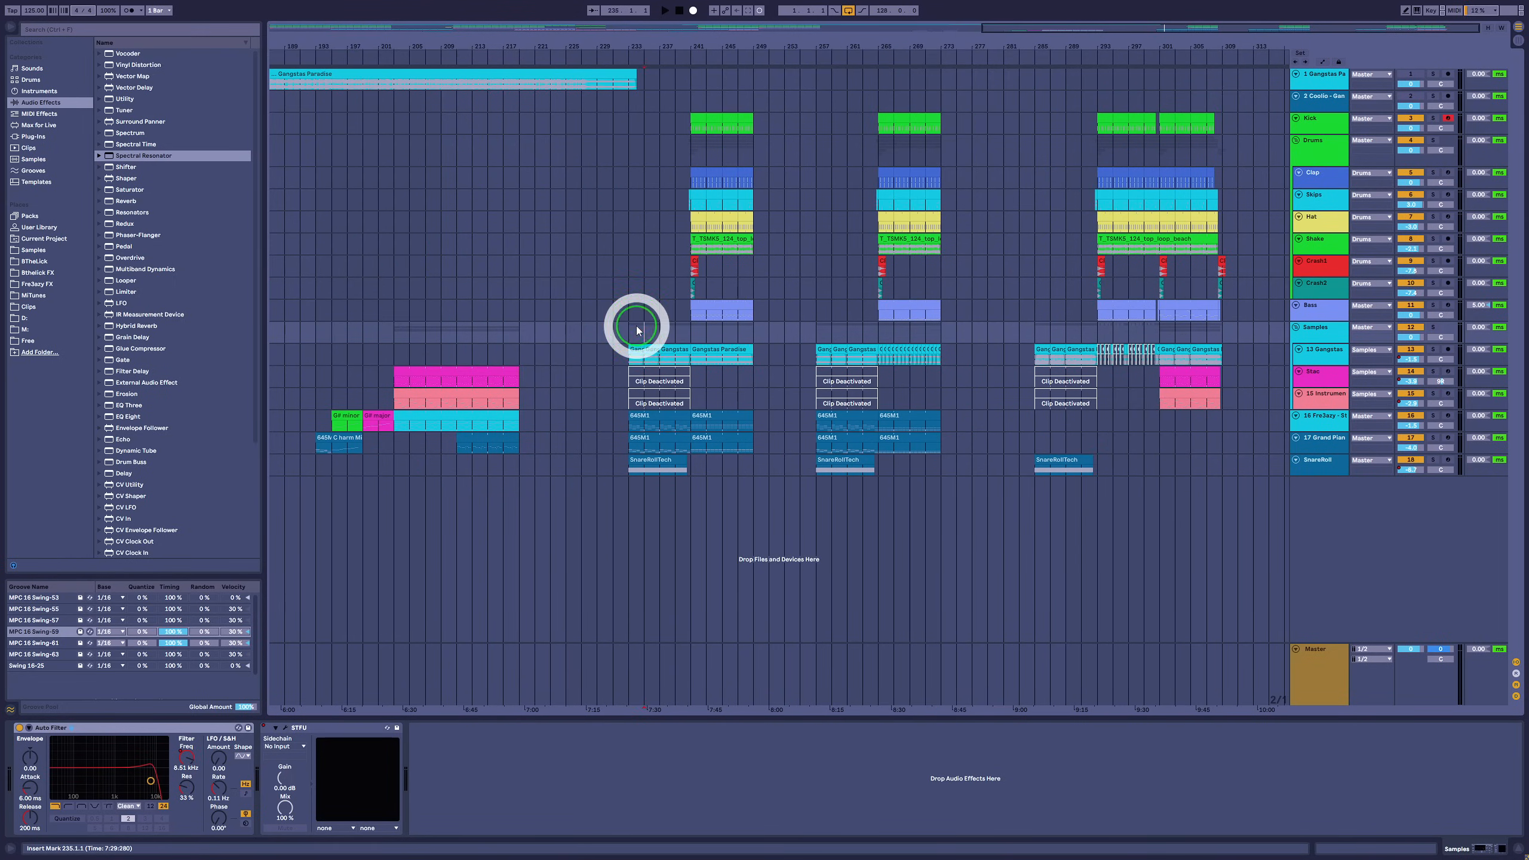
left_click(631, 326)
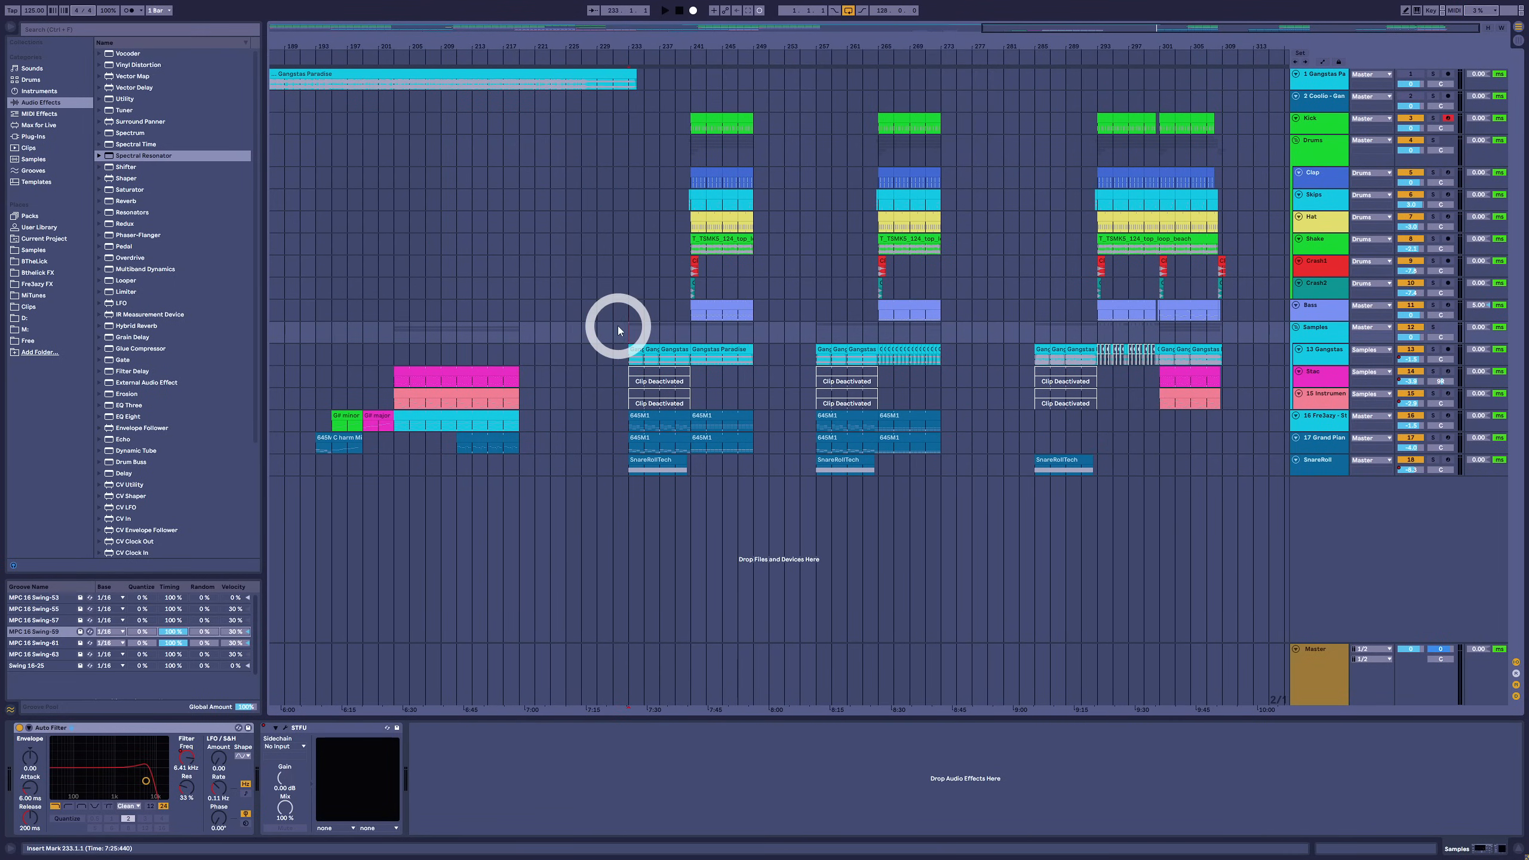
left_click(629, 316)
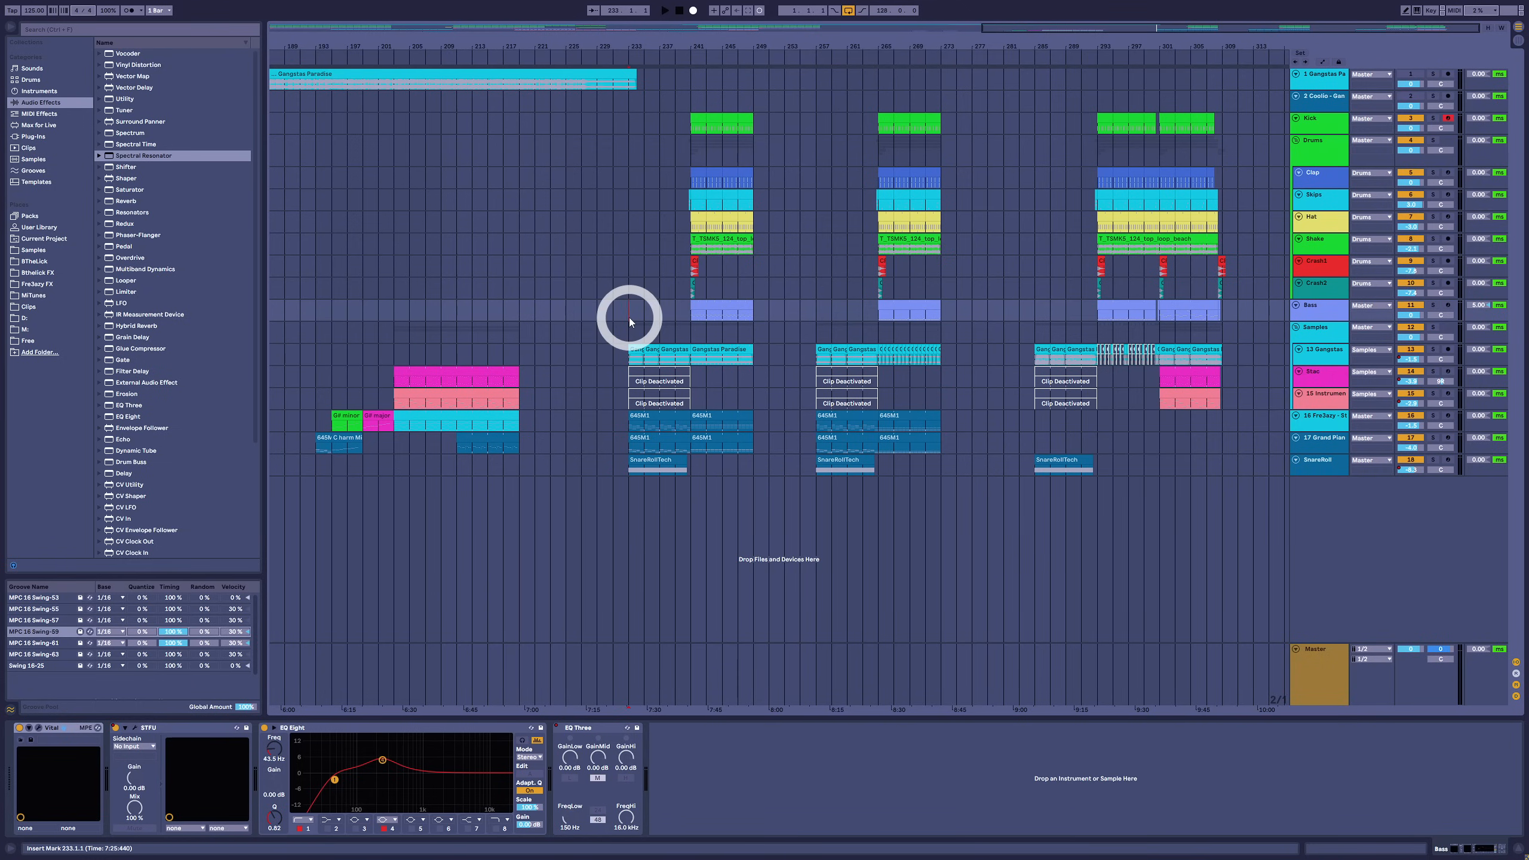
key("space")
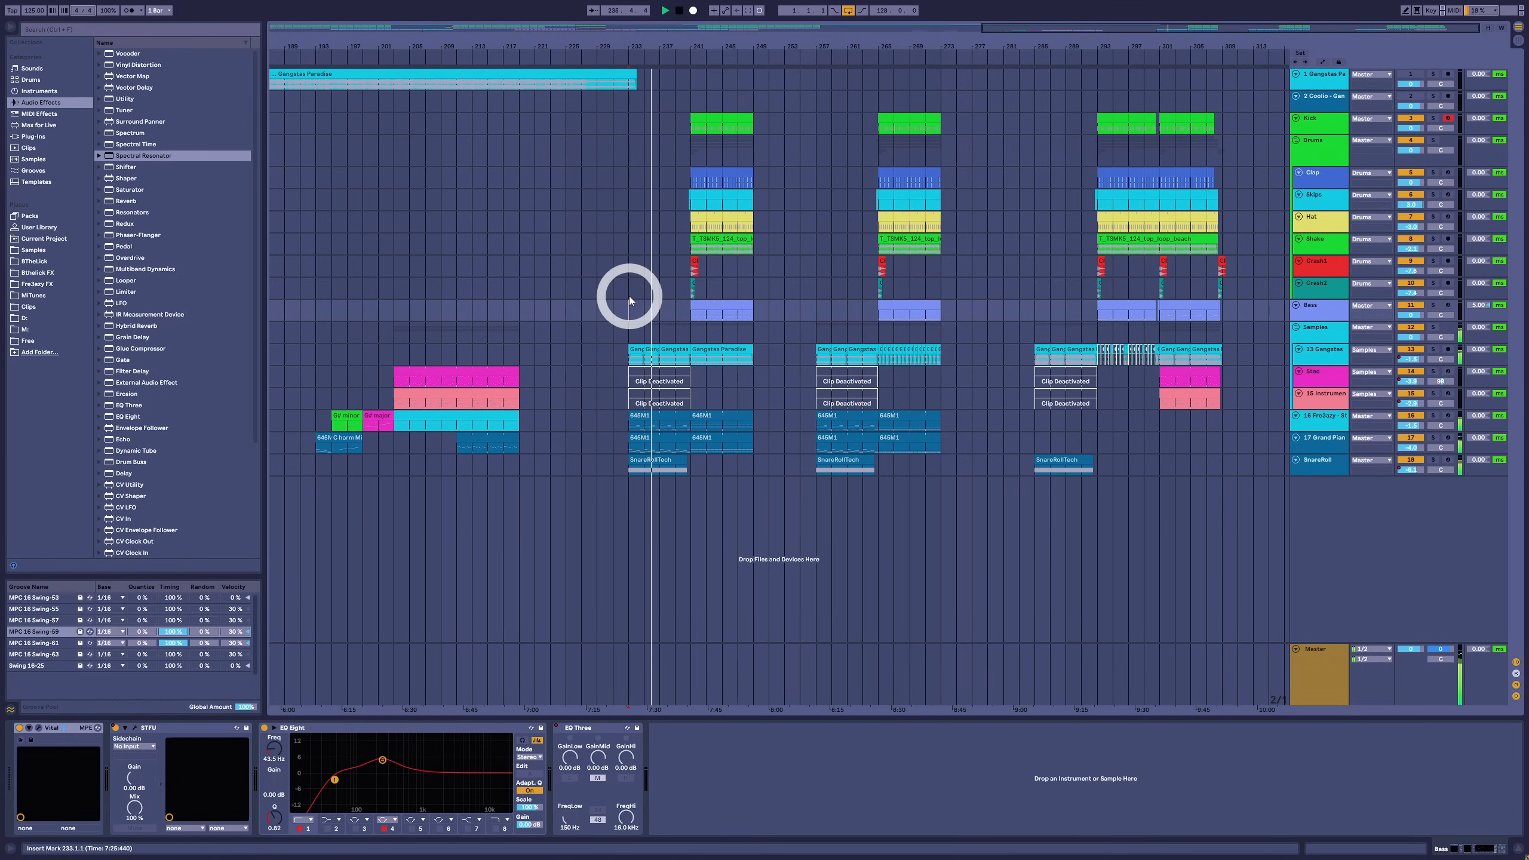
Step: Open the 845M1 clip at bar 233 on the Grand Piano track and examine its chord notes
left_click(661, 448)
left_click(661, 449)
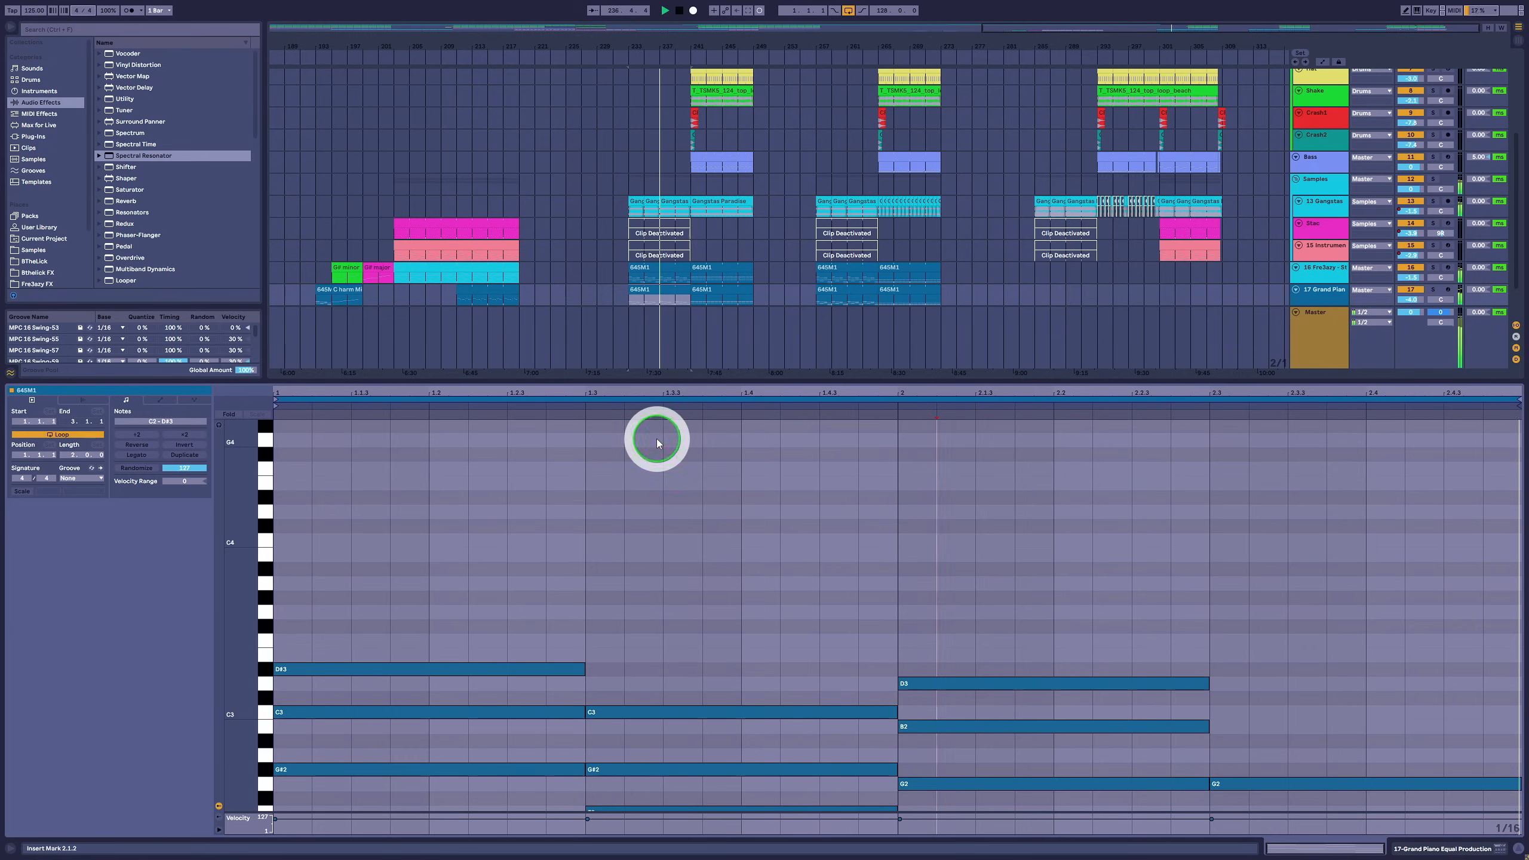
scroll(745, 526, "down", 4)
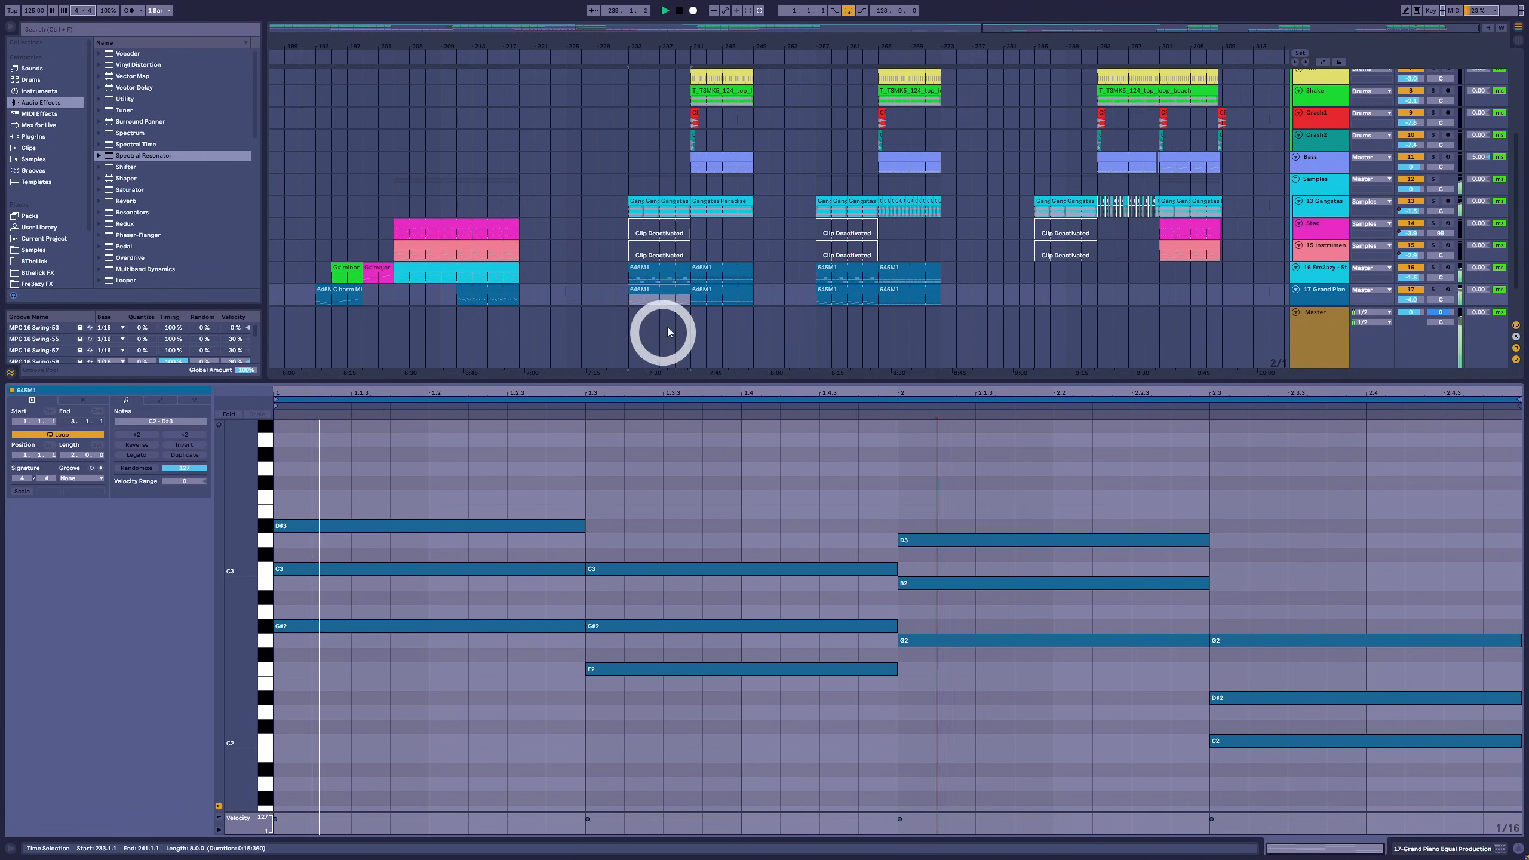
left_click(693, 259)
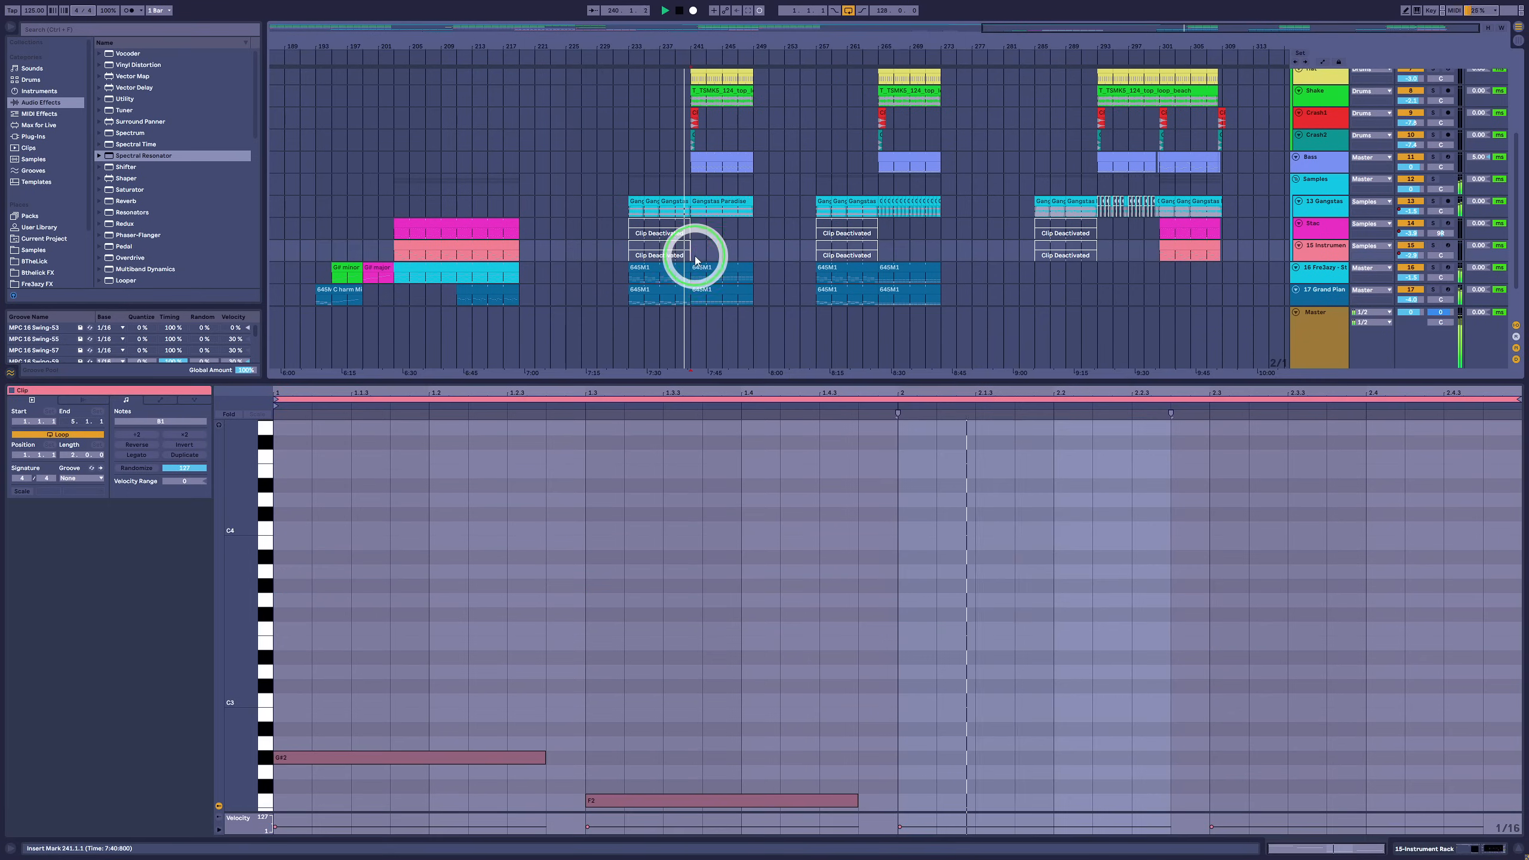
scroll(692, 260, "up", 3)
left_click_drag(744, 378, 756, 735)
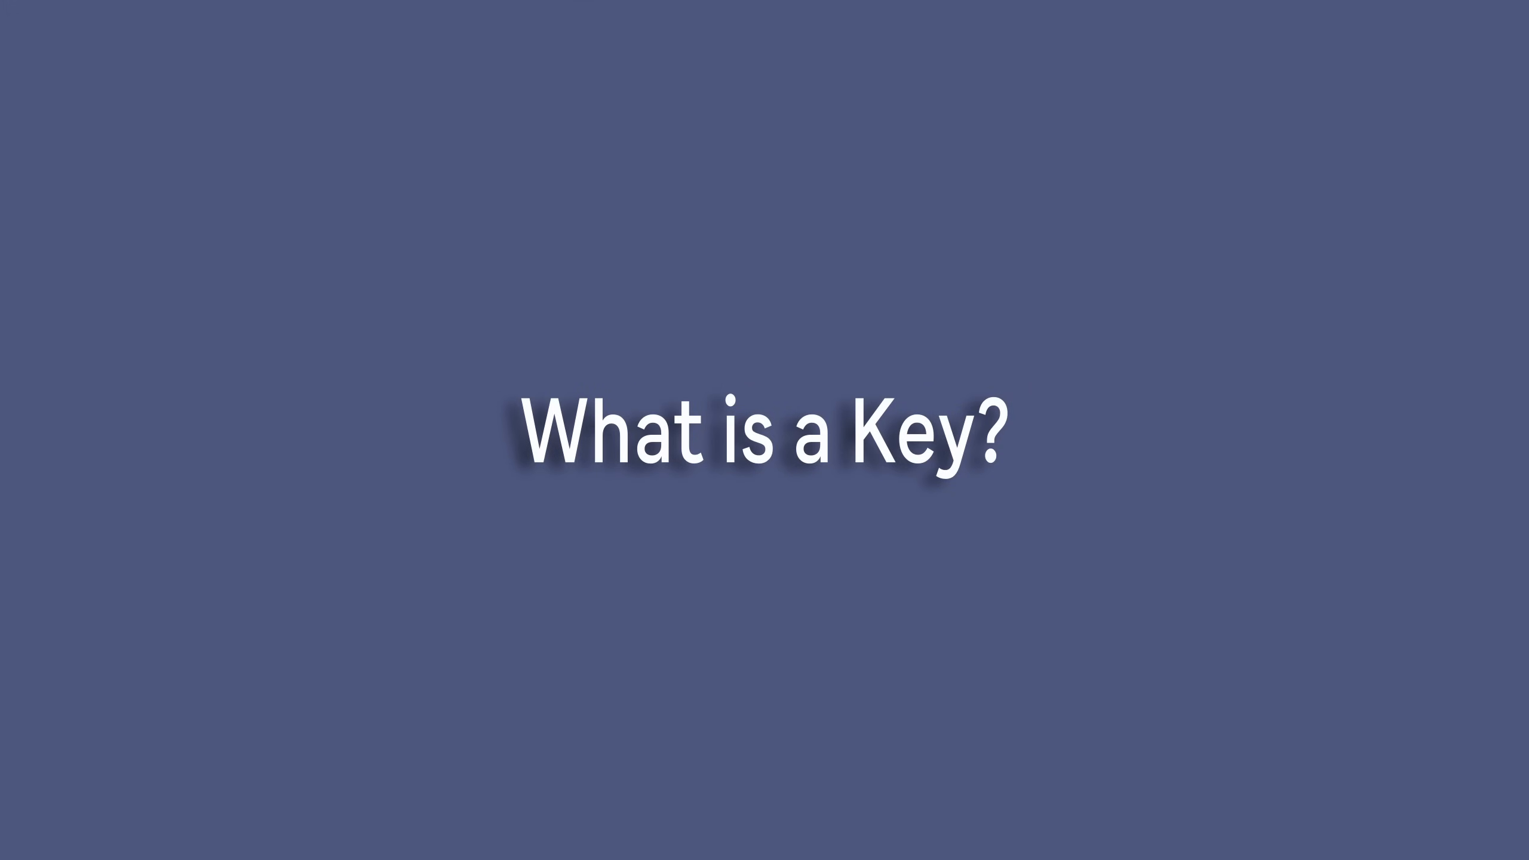
Step: Examine the Chromatic clip's rising notes, selecting A4, C5 and A3 in turn
left_click(481, 413)
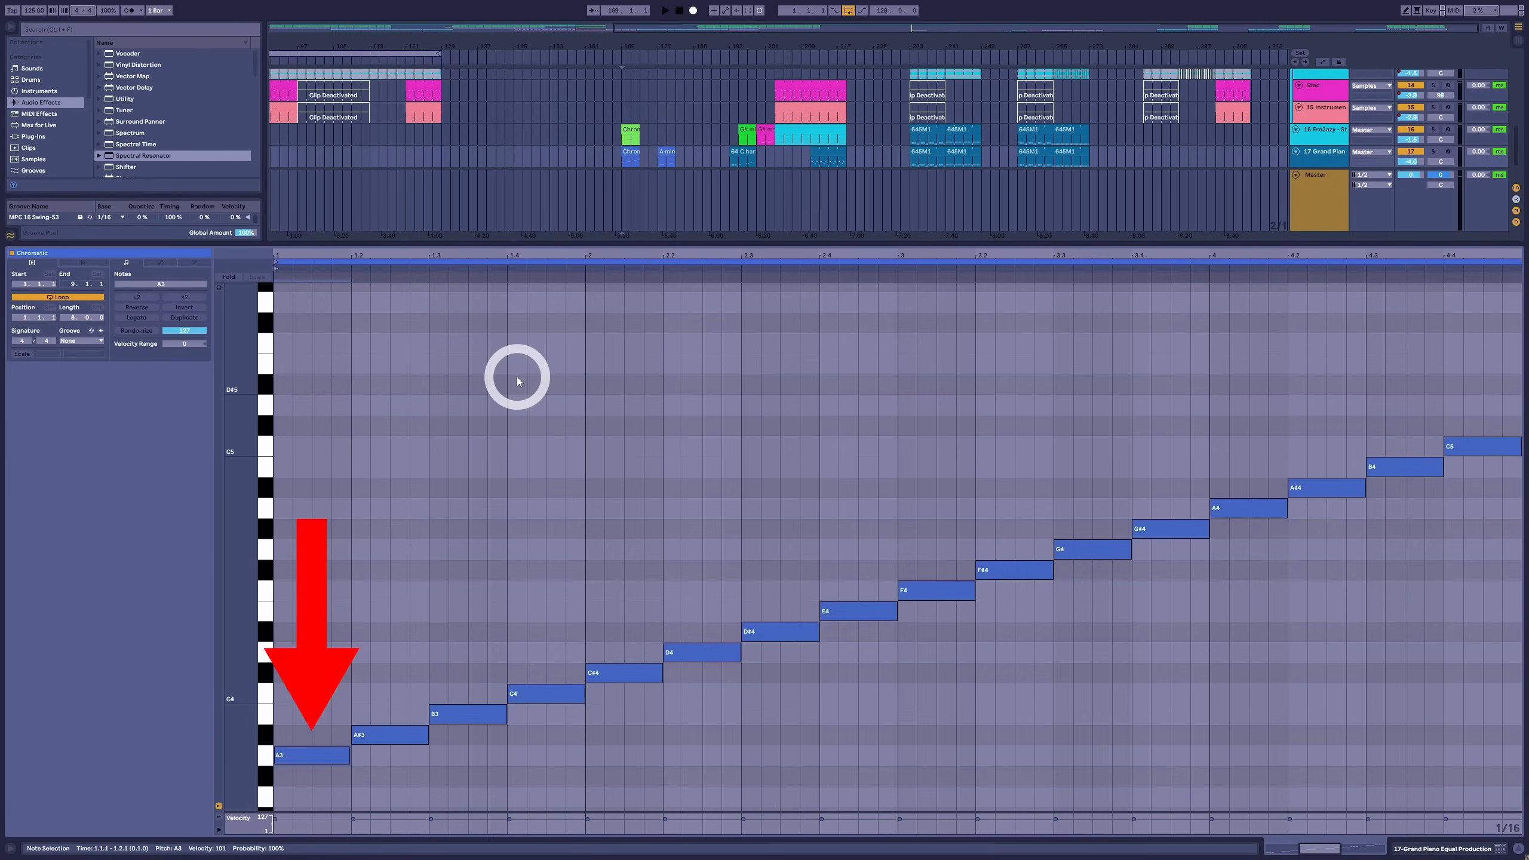
left_click_drag(767, 254, 853, 253)
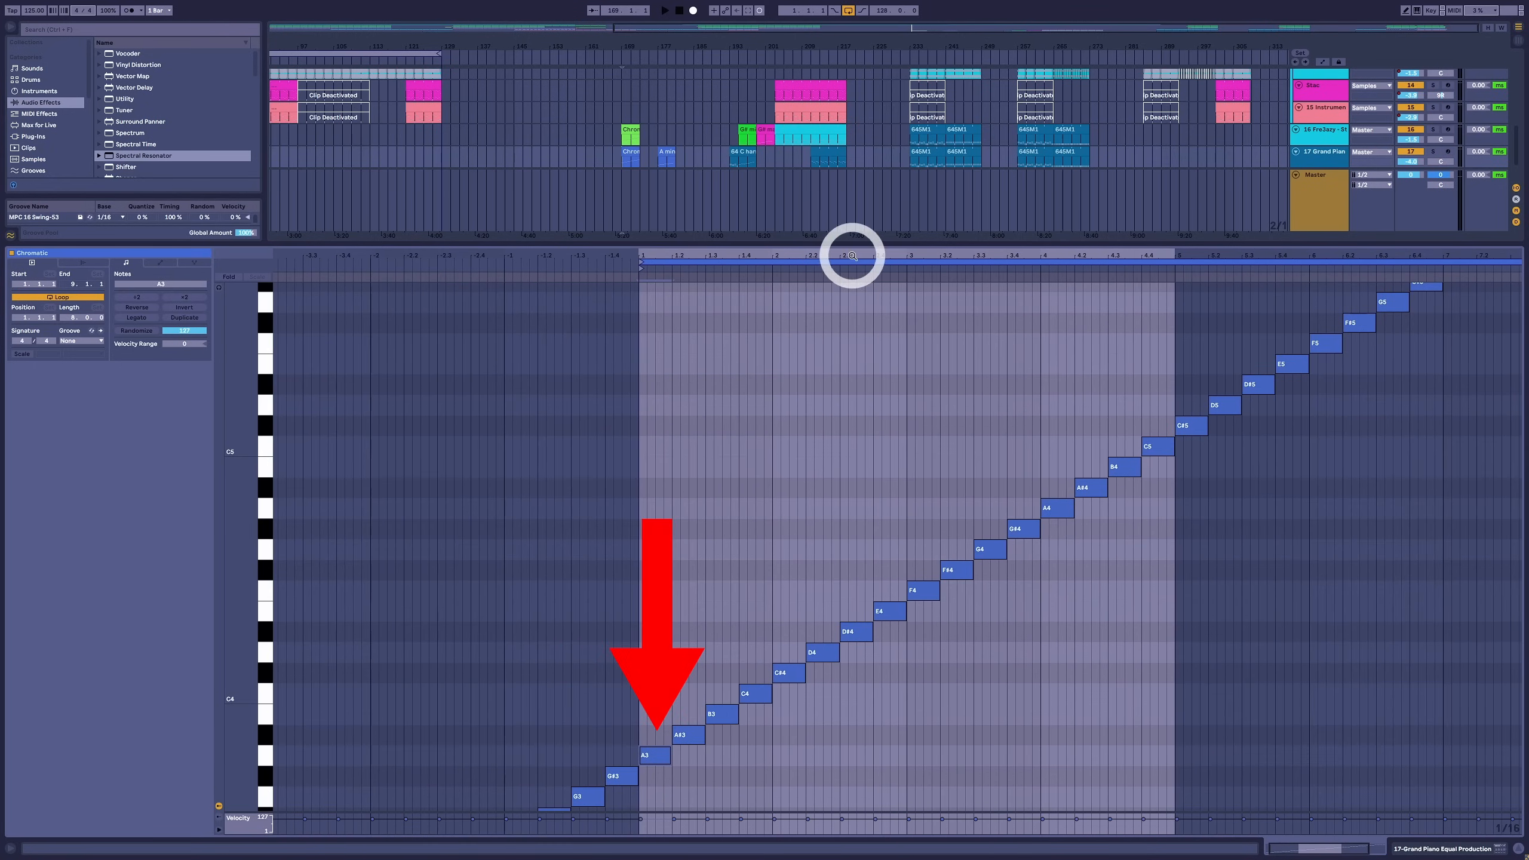
left_click_drag(225, 461, 221, 461)
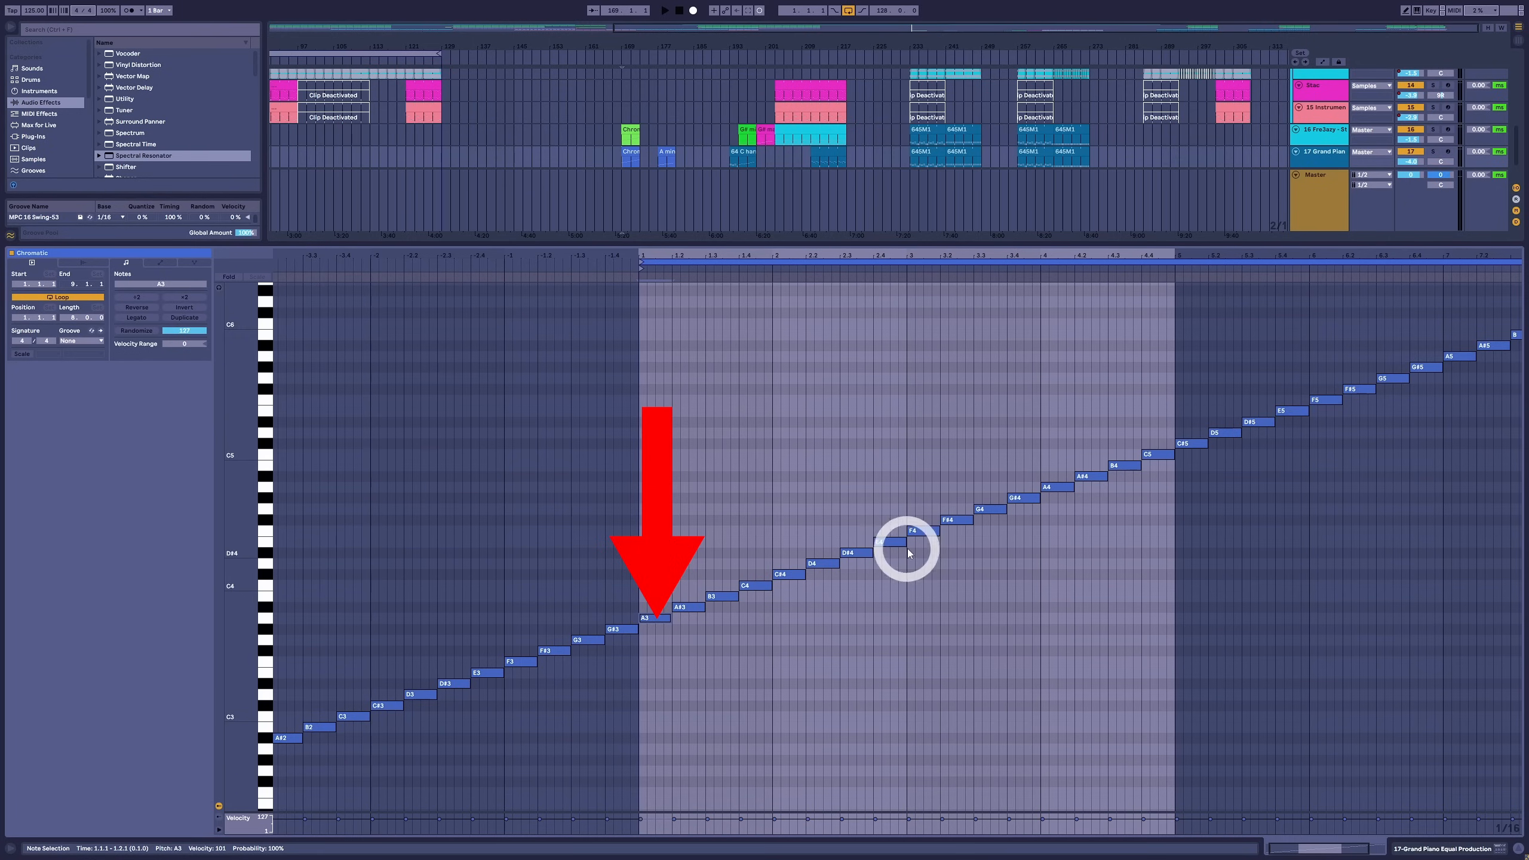
left_click(1055, 486)
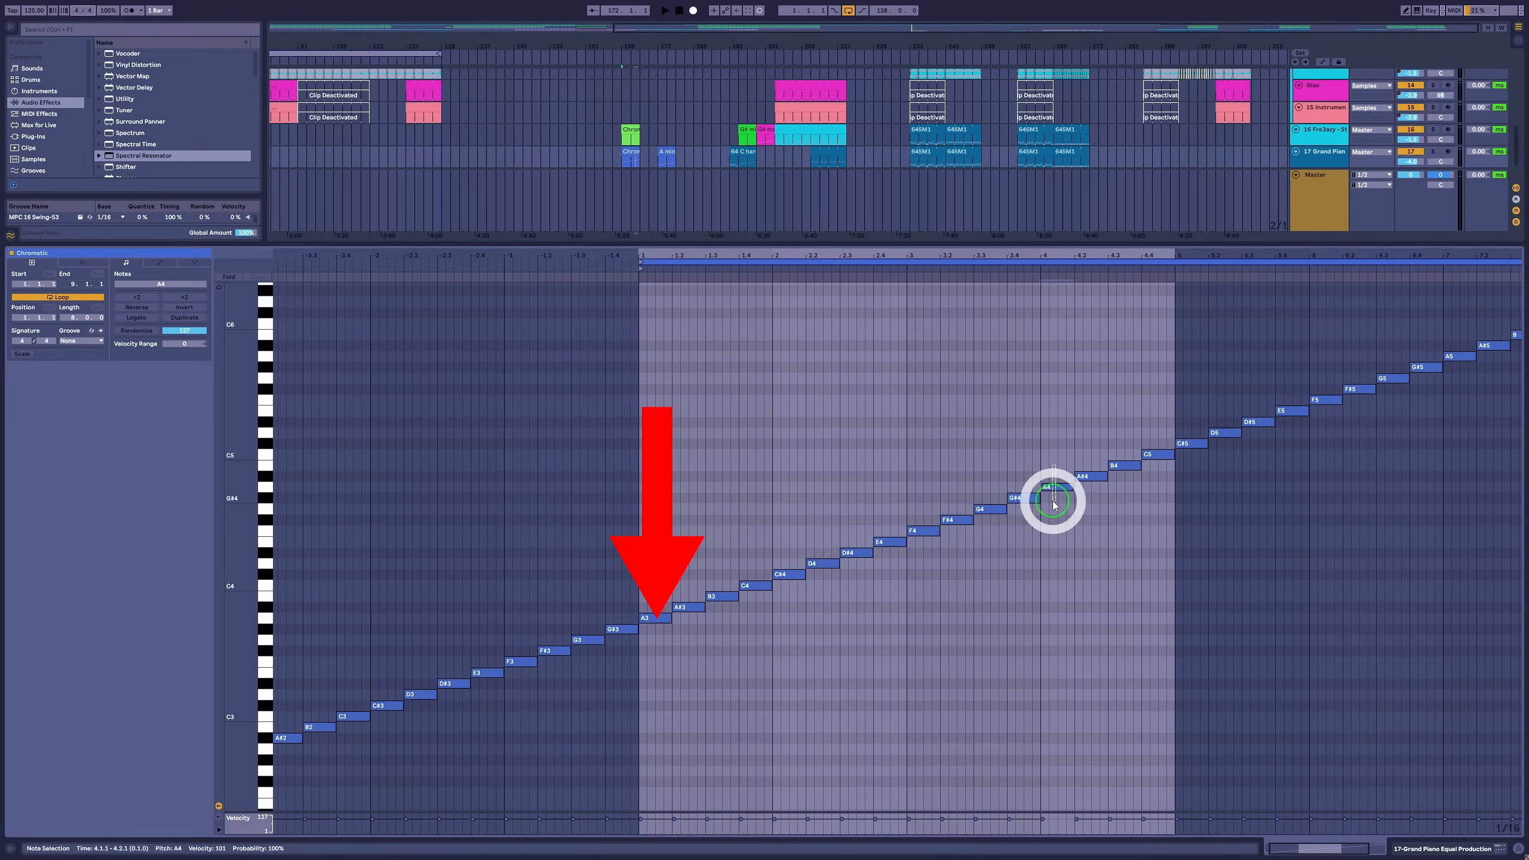
left_click(1156, 454)
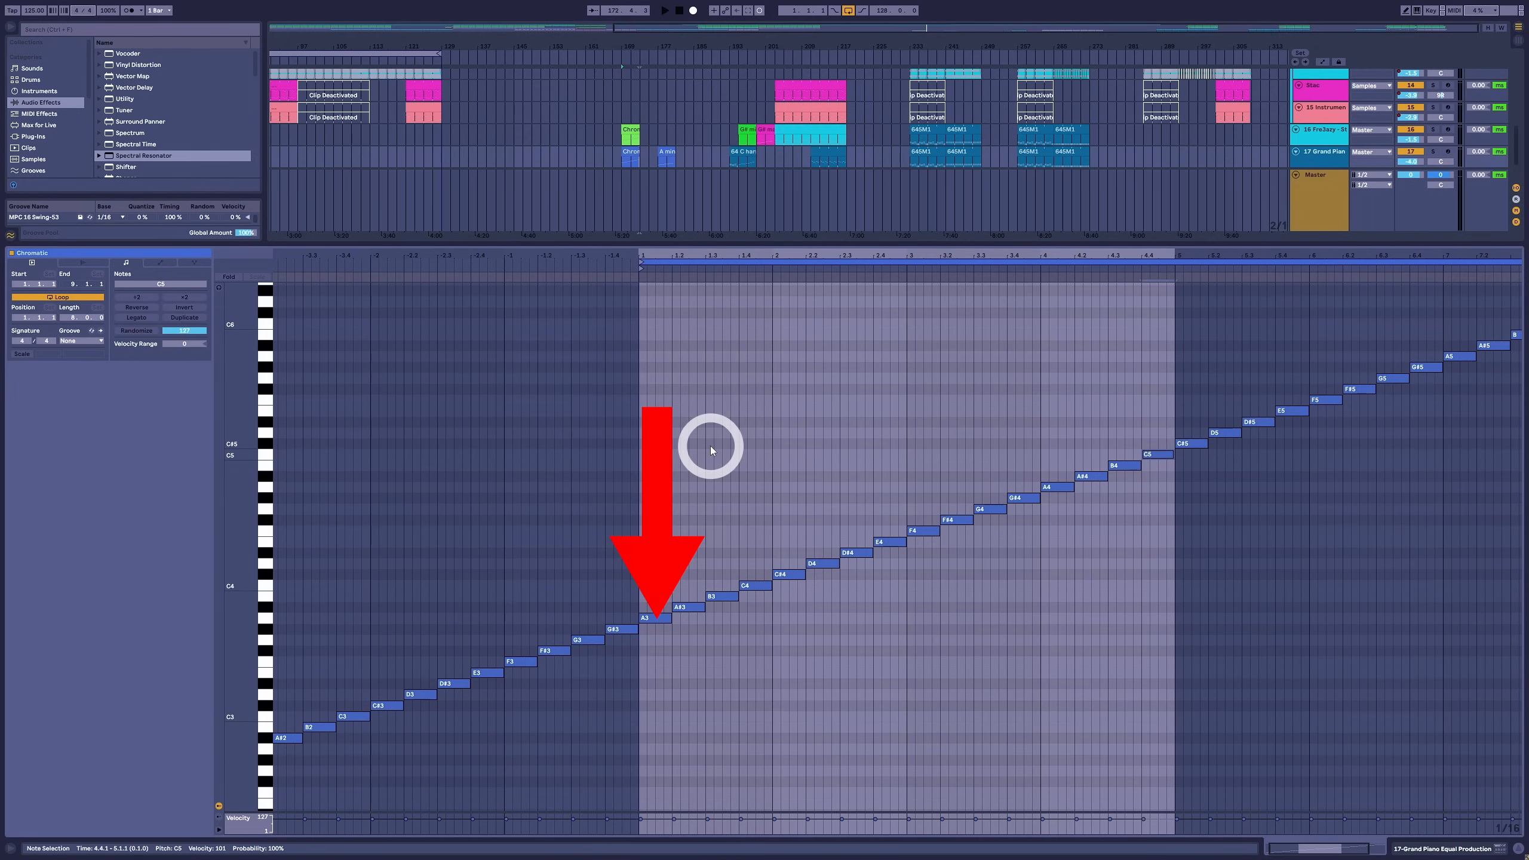
left_click(656, 617)
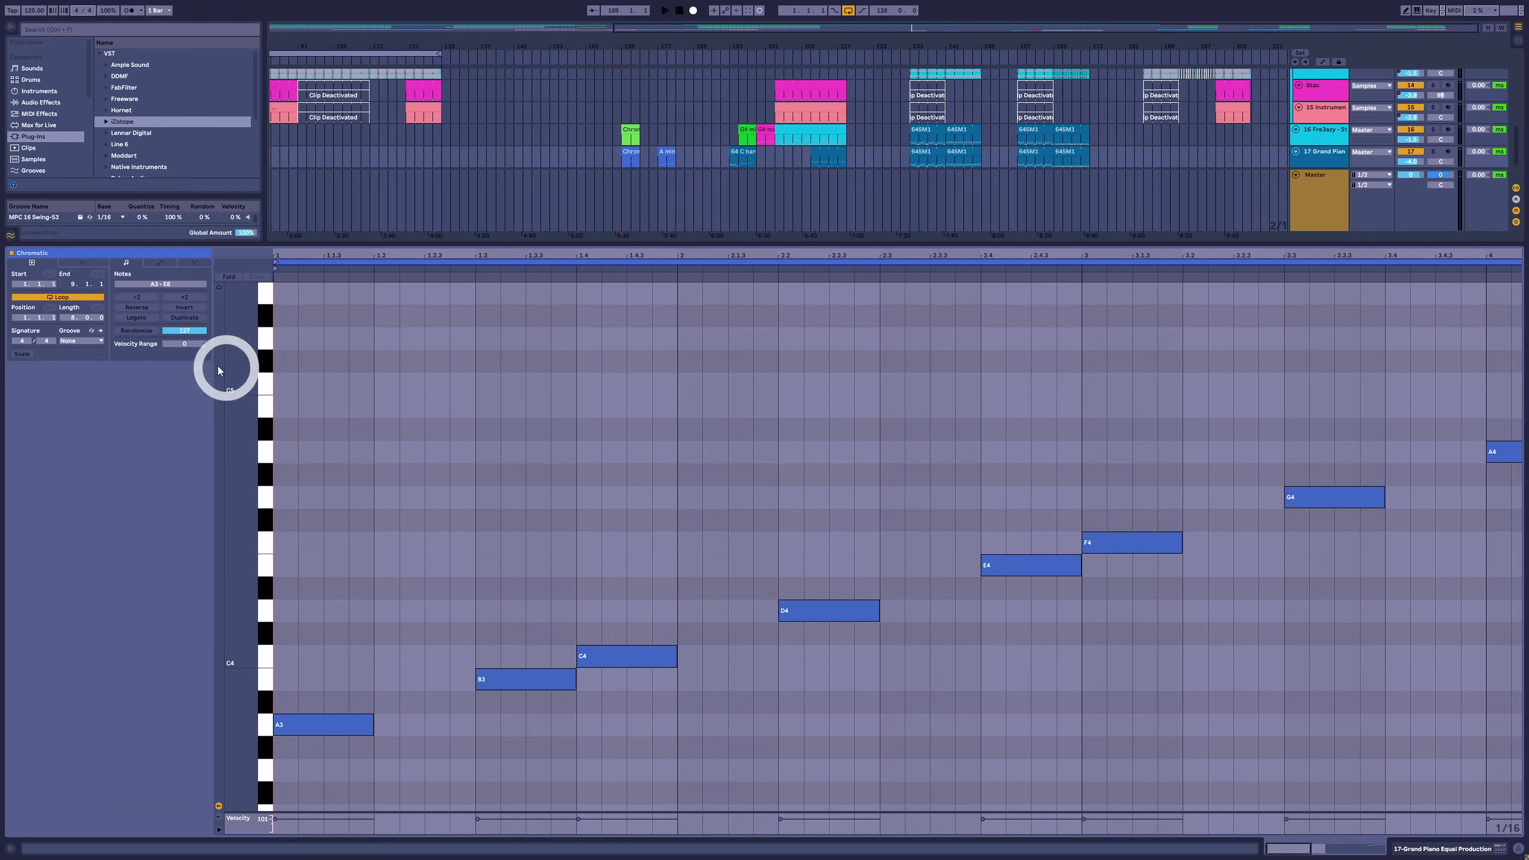
Step: Go through the Chromatic clip's scale notes from A3 to G4 by selecting them in small groups
left_click(279, 398)
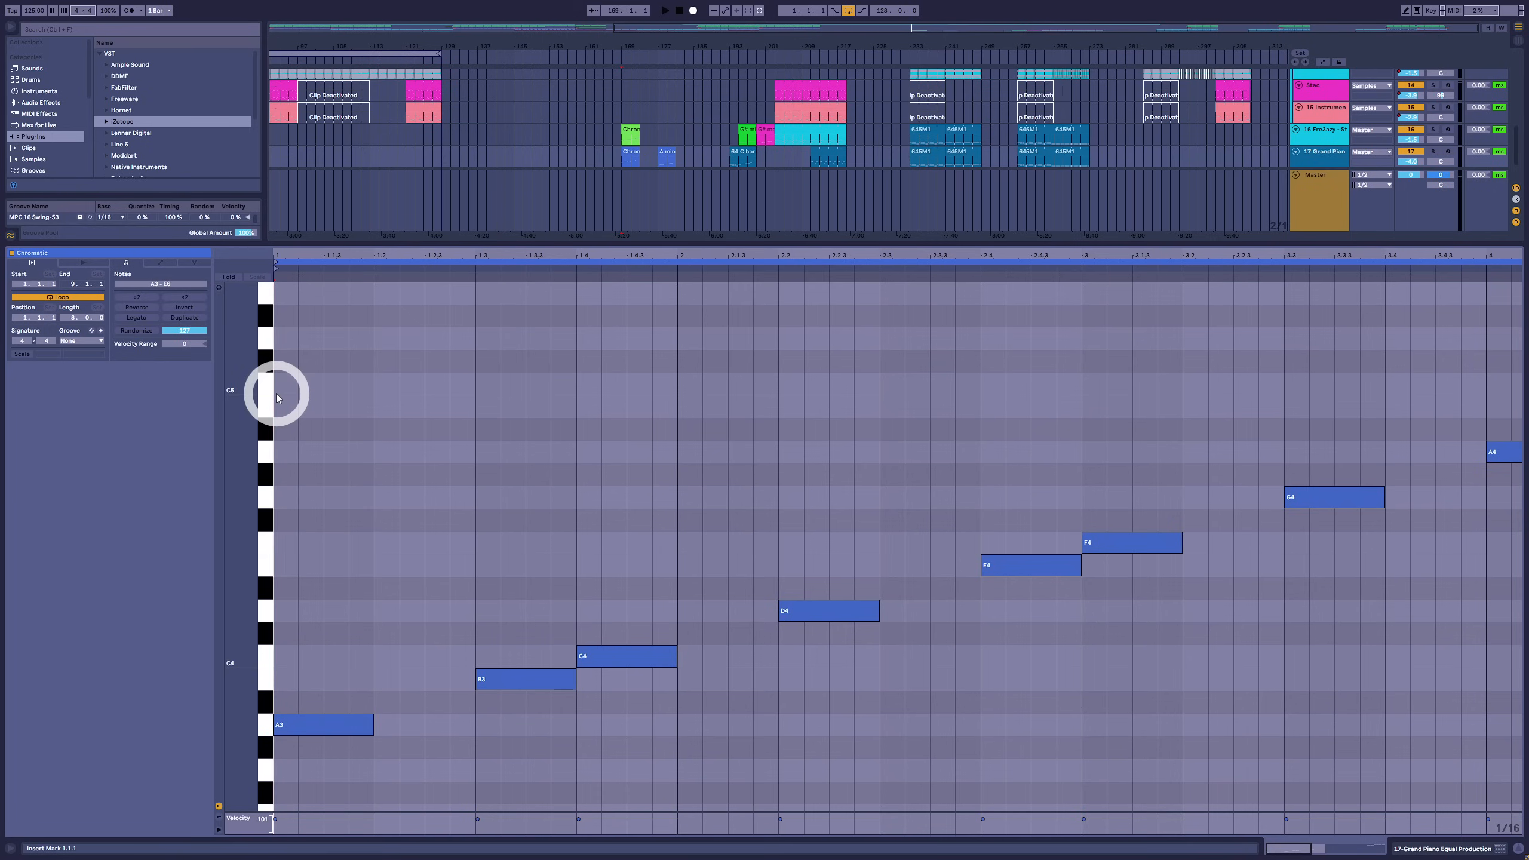
left_click(336, 659)
left_click_drag(336, 659, 494, 759)
left_click_drag(646, 564, 861, 702)
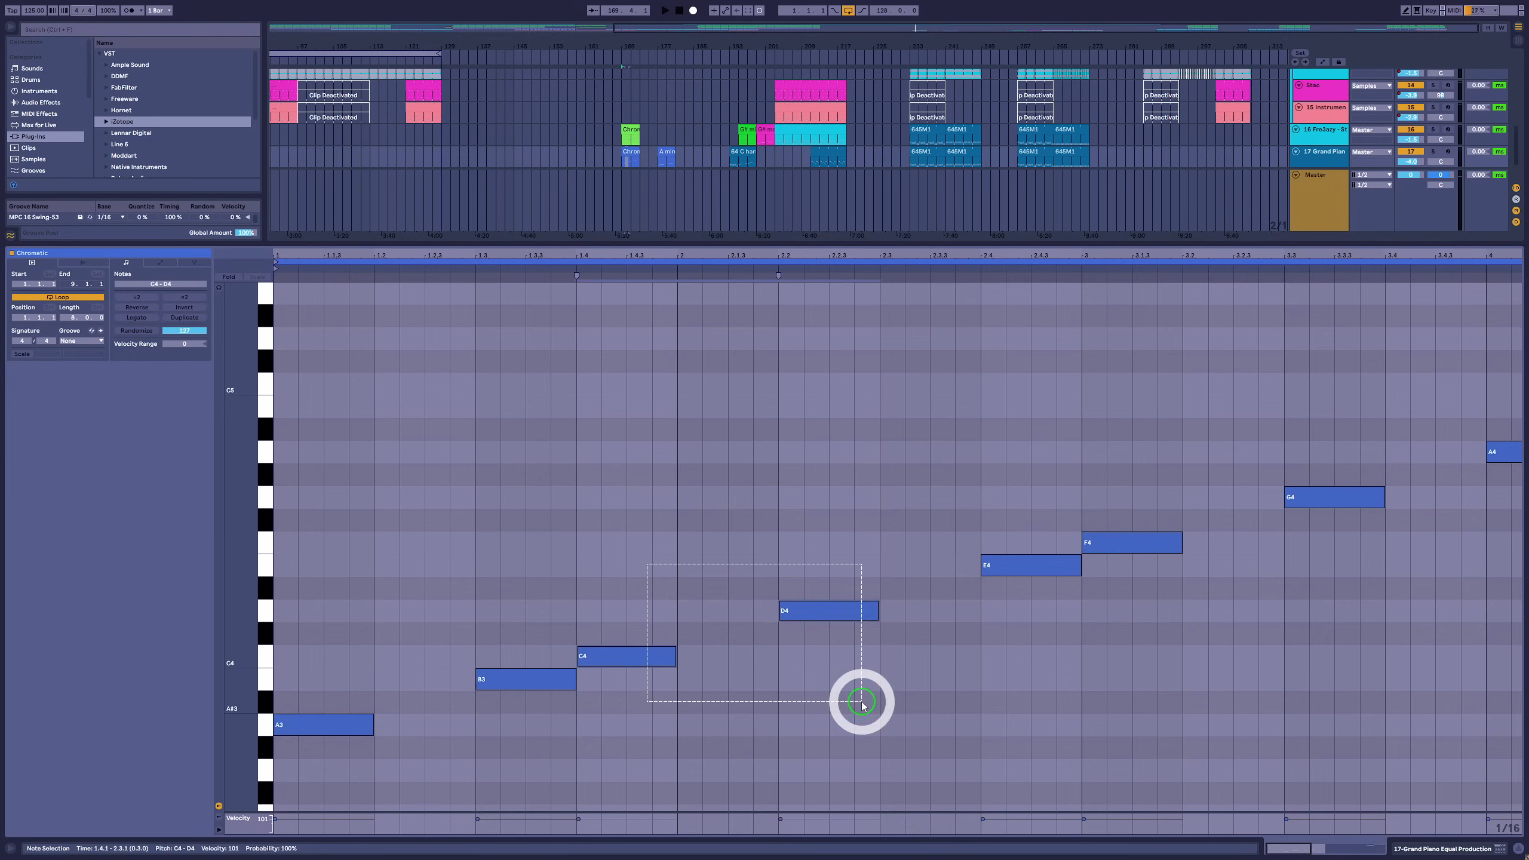
left_click_drag(1051, 459, 1140, 591)
left_click_drag(1309, 439, 1343, 577)
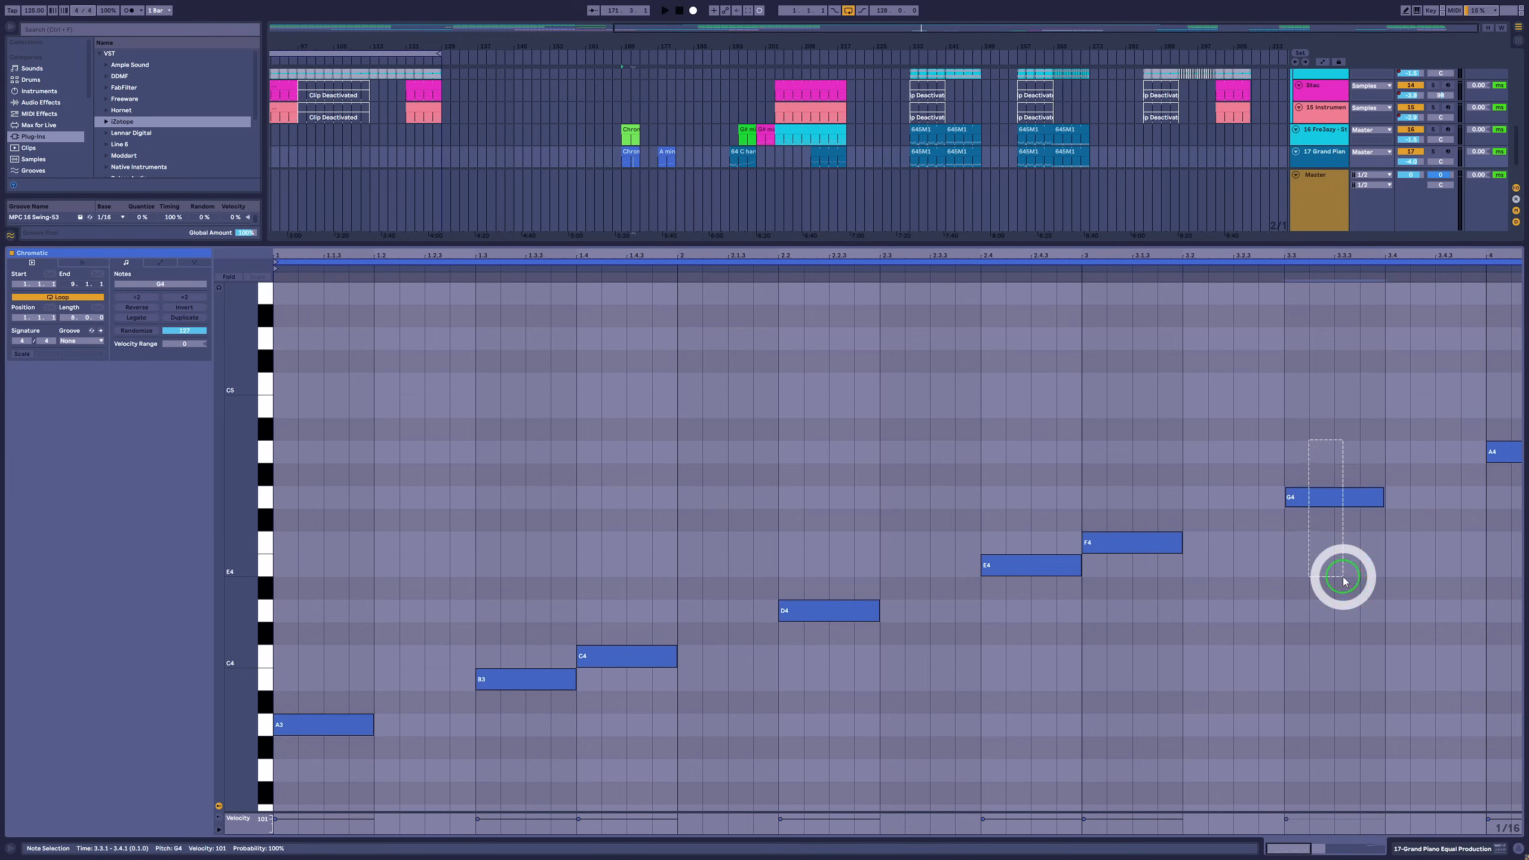
left_click(1227, 586)
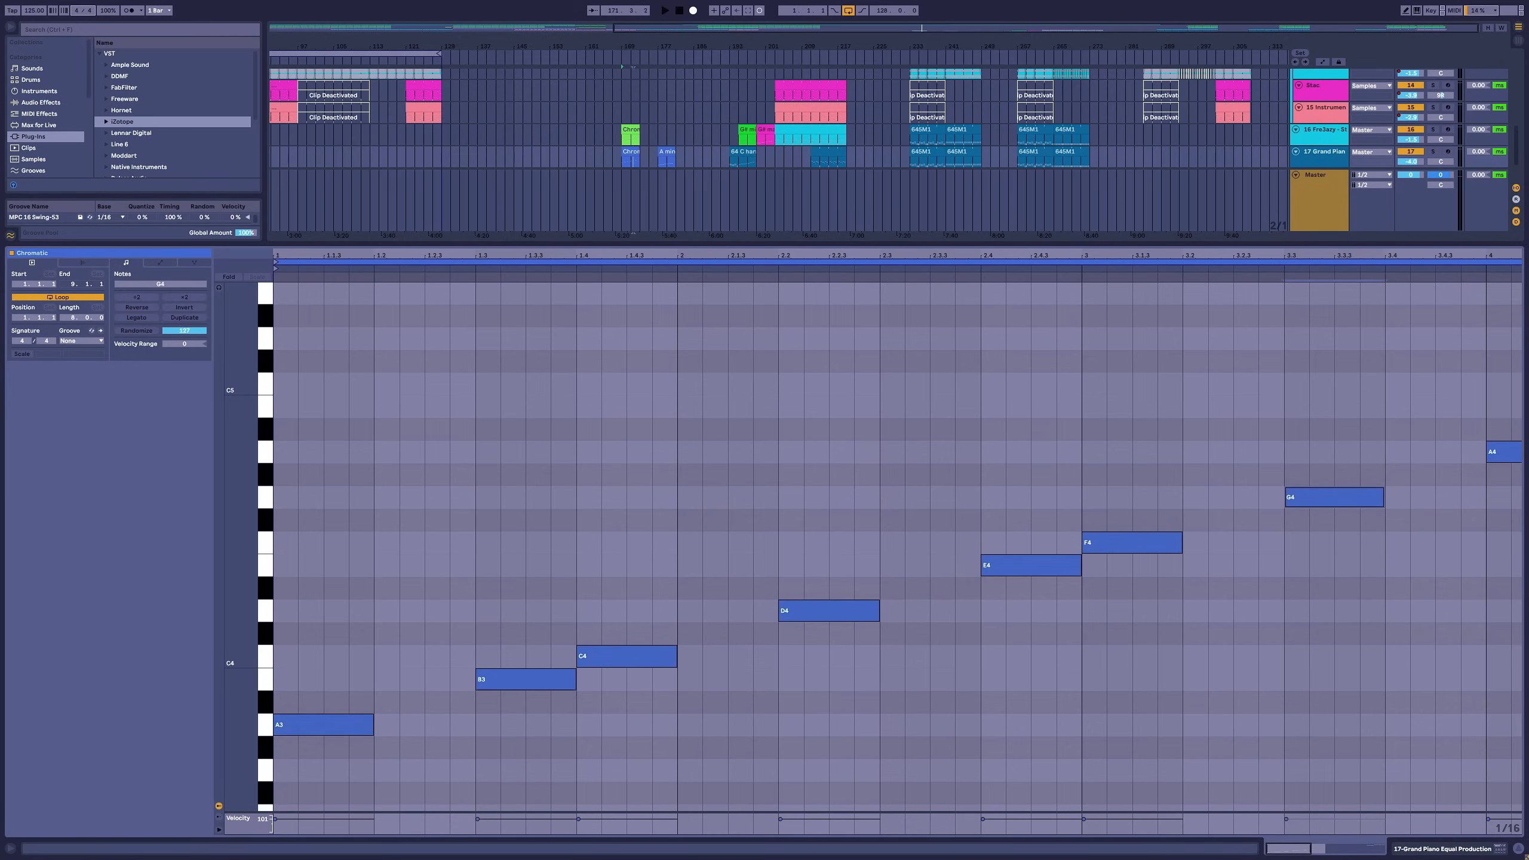
Step: Compare the pitch steps from A3 to B3 and from B3 to C4 by selecting these neighbouring notes
left_click(353, 614)
left_click_drag(356, 655, 334, 802)
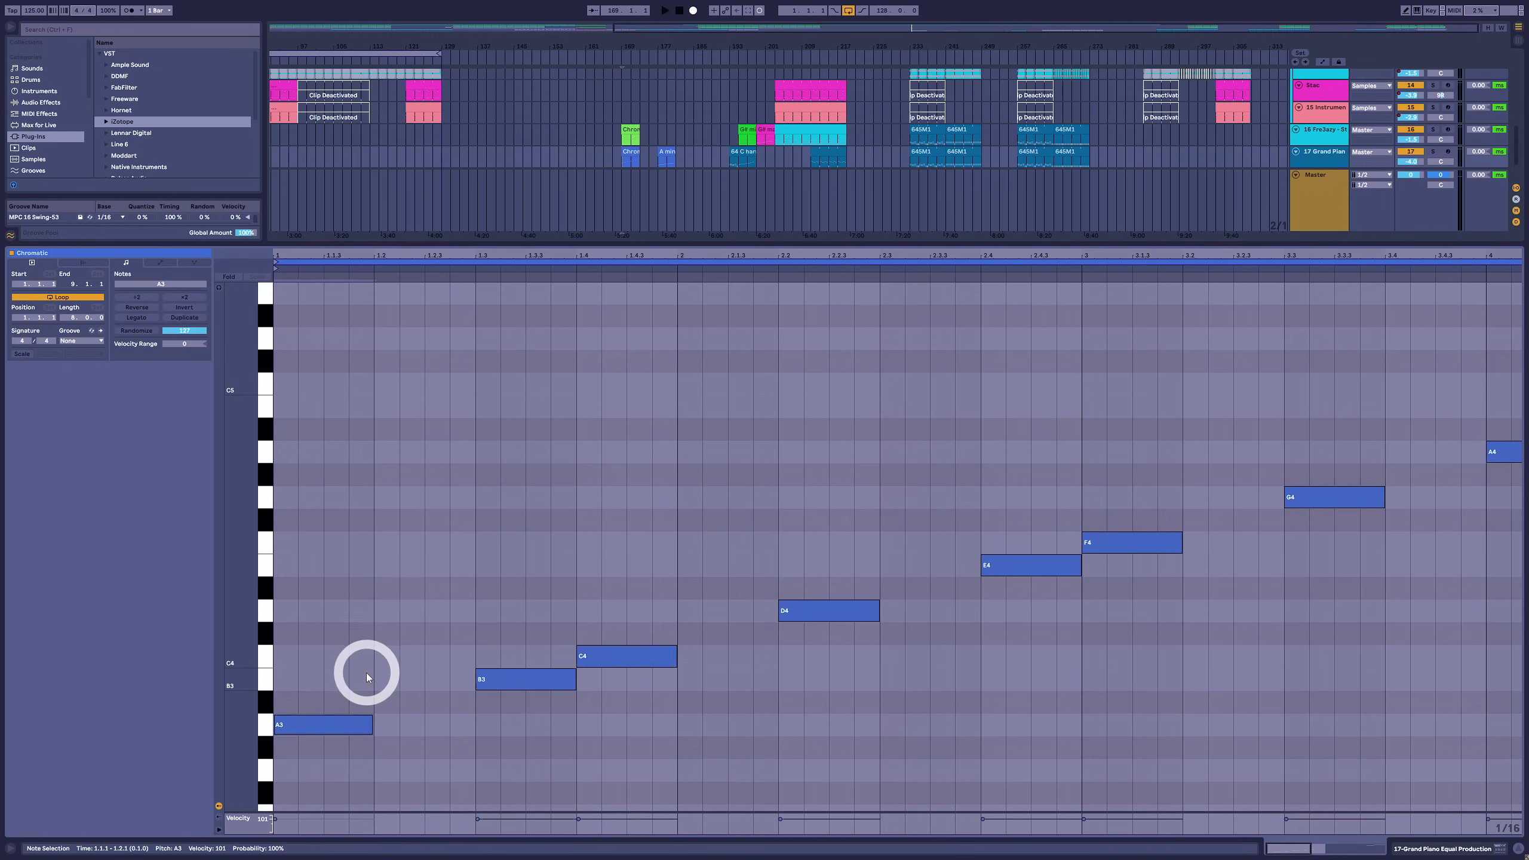
left_click_drag(327, 639, 510, 799)
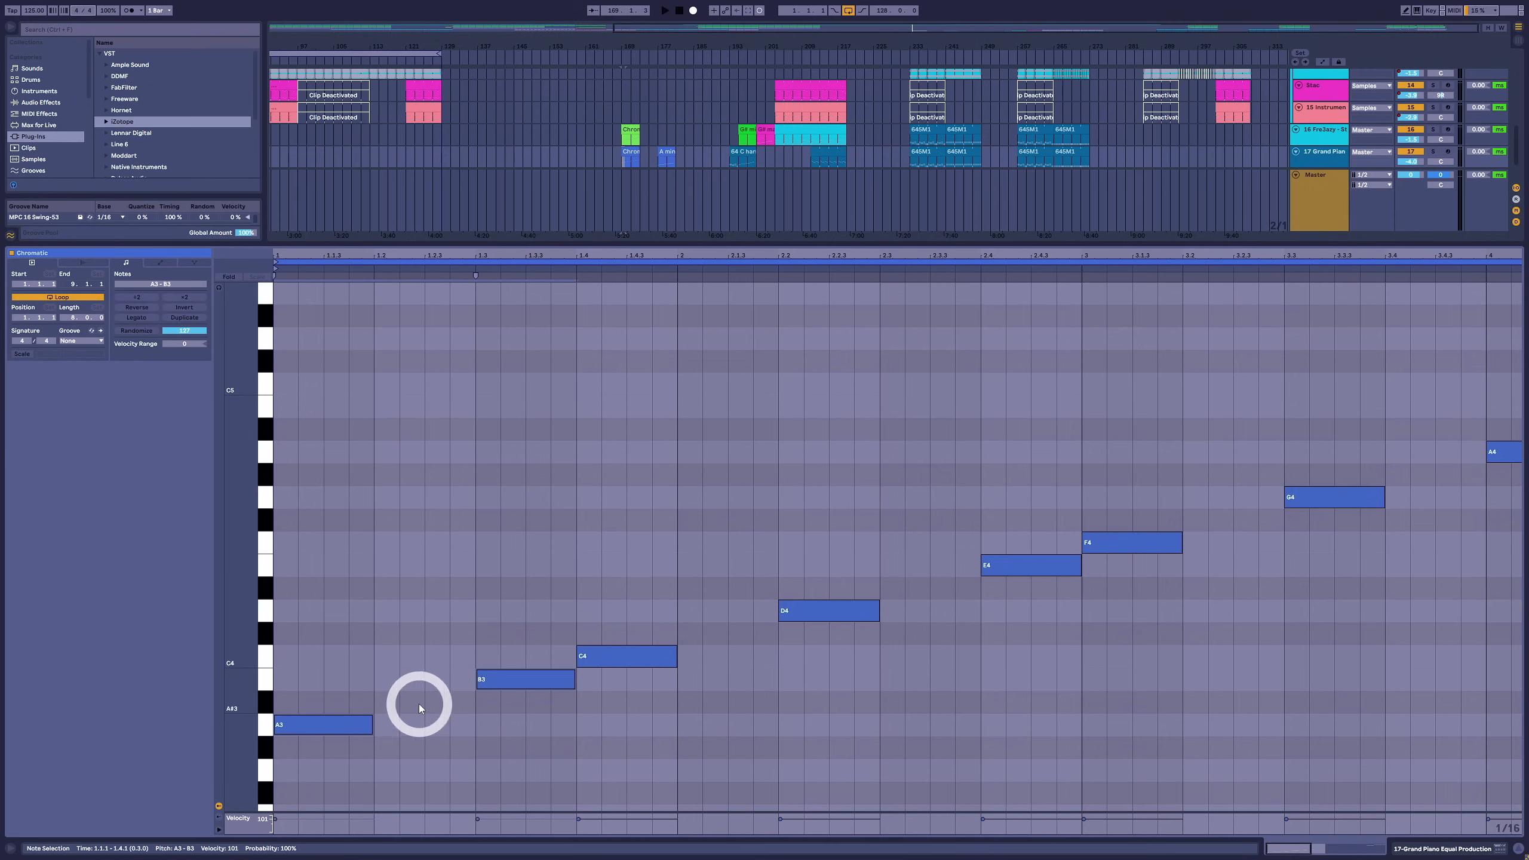
left_click_drag(335, 664, 507, 774)
left_click_drag(522, 665, 314, 745)
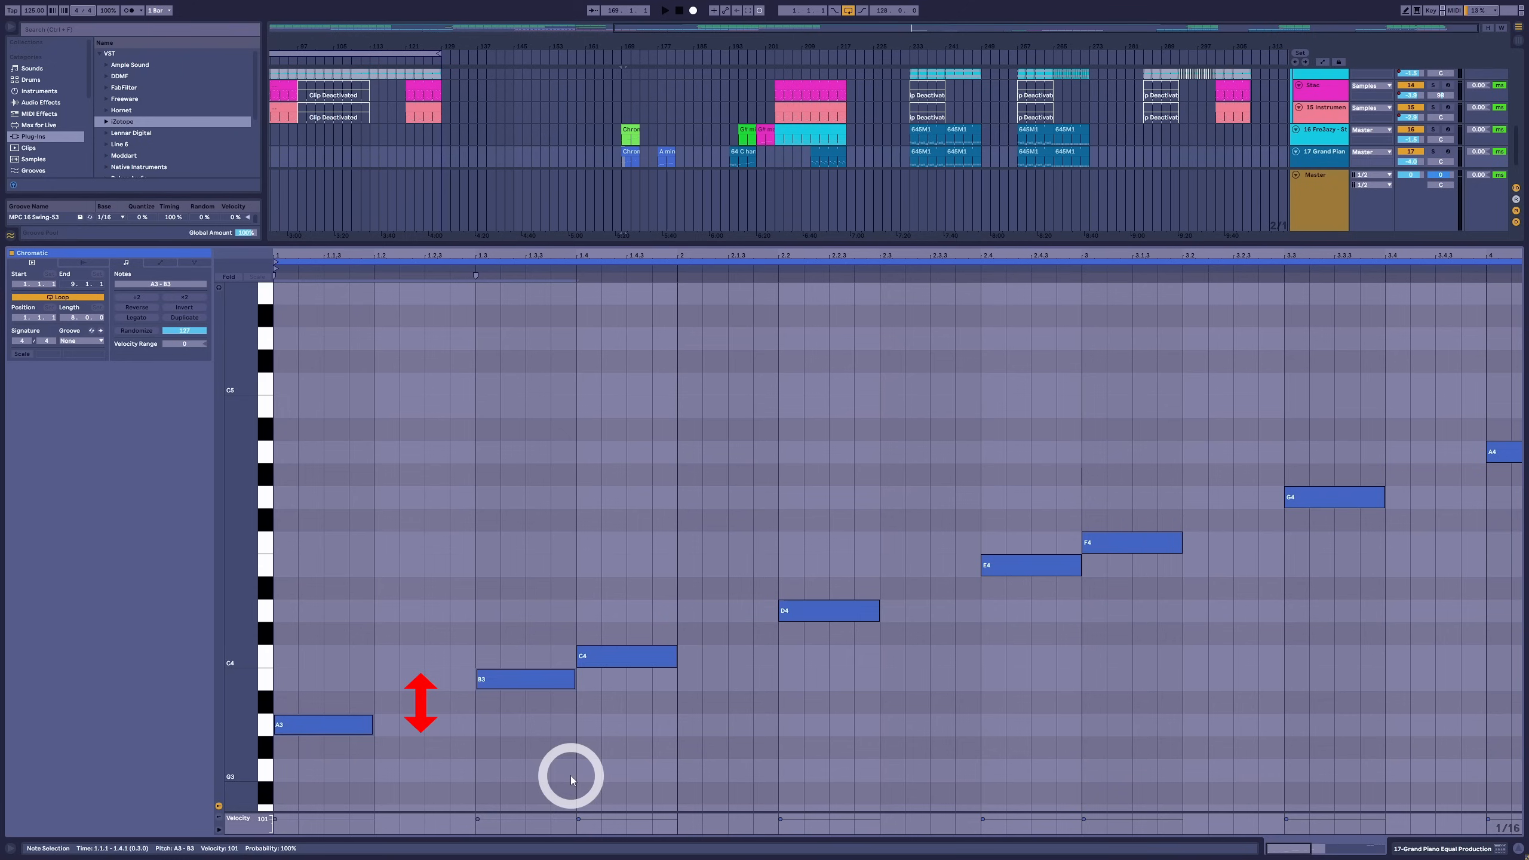
left_click_drag(499, 606, 606, 713)
left_click_drag(602, 620, 607, 683)
Step: Move B3, C4, D4, E4, F4 and G4 earlier so the notes follow A3 without gaps
left_click_drag(508, 646, 622, 721)
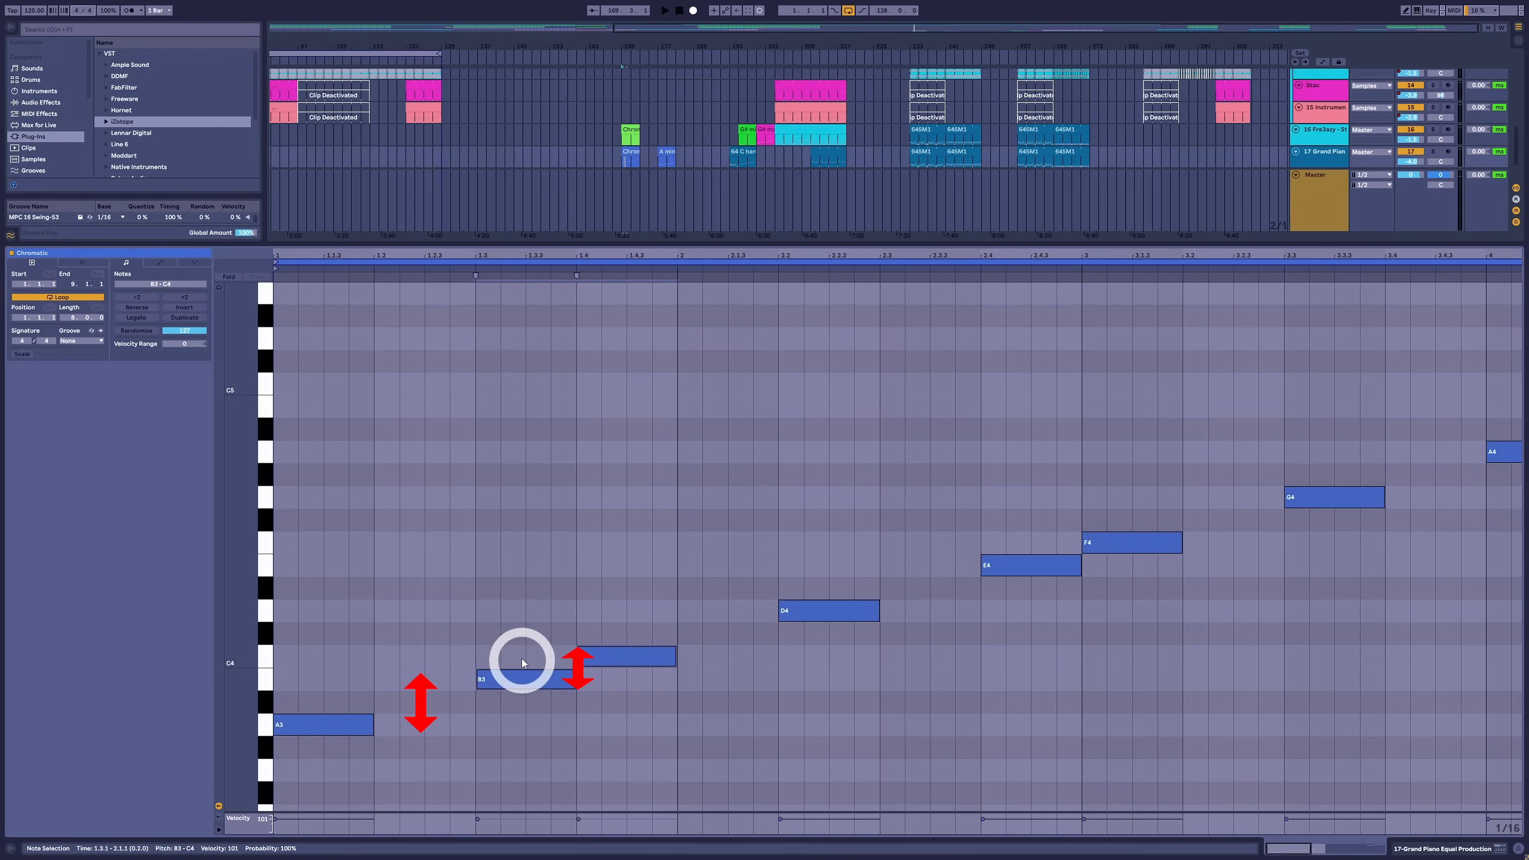
left_click_drag(527, 643, 434, 680)
left_click_drag(836, 612, 602, 609)
left_click_drag(991, 572, 688, 569)
left_click_drag(1113, 533, 805, 544)
left_click_drag(1334, 495, 916, 502)
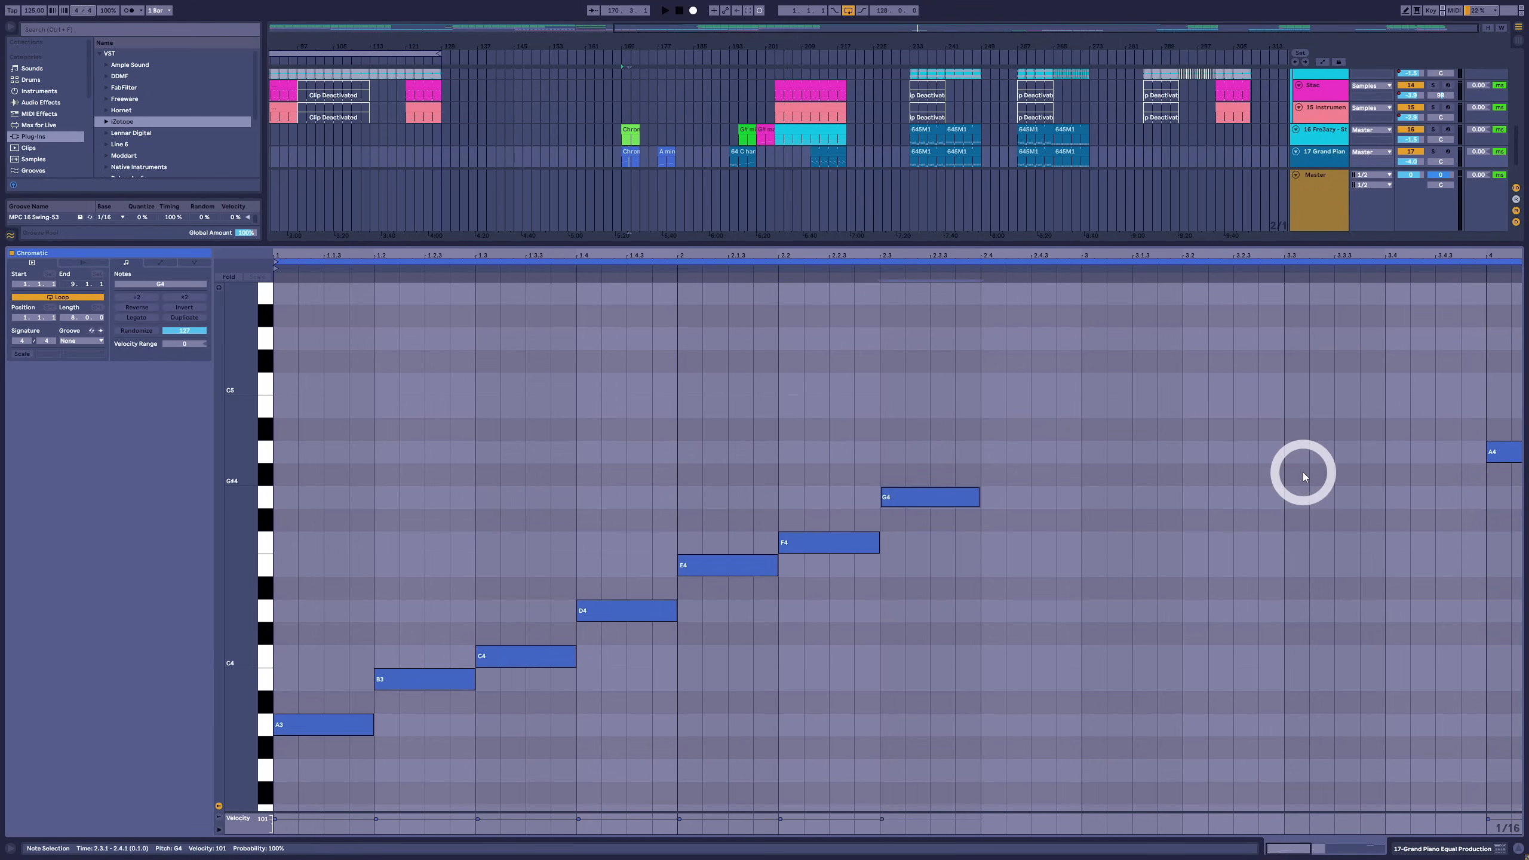
Step: Select the A3 to G4 scale and run twice through its adjacent note pairs to compare whole and half steps
left_click_drag(927, 420, 363, 747)
left_click_drag(336, 644, 410, 742)
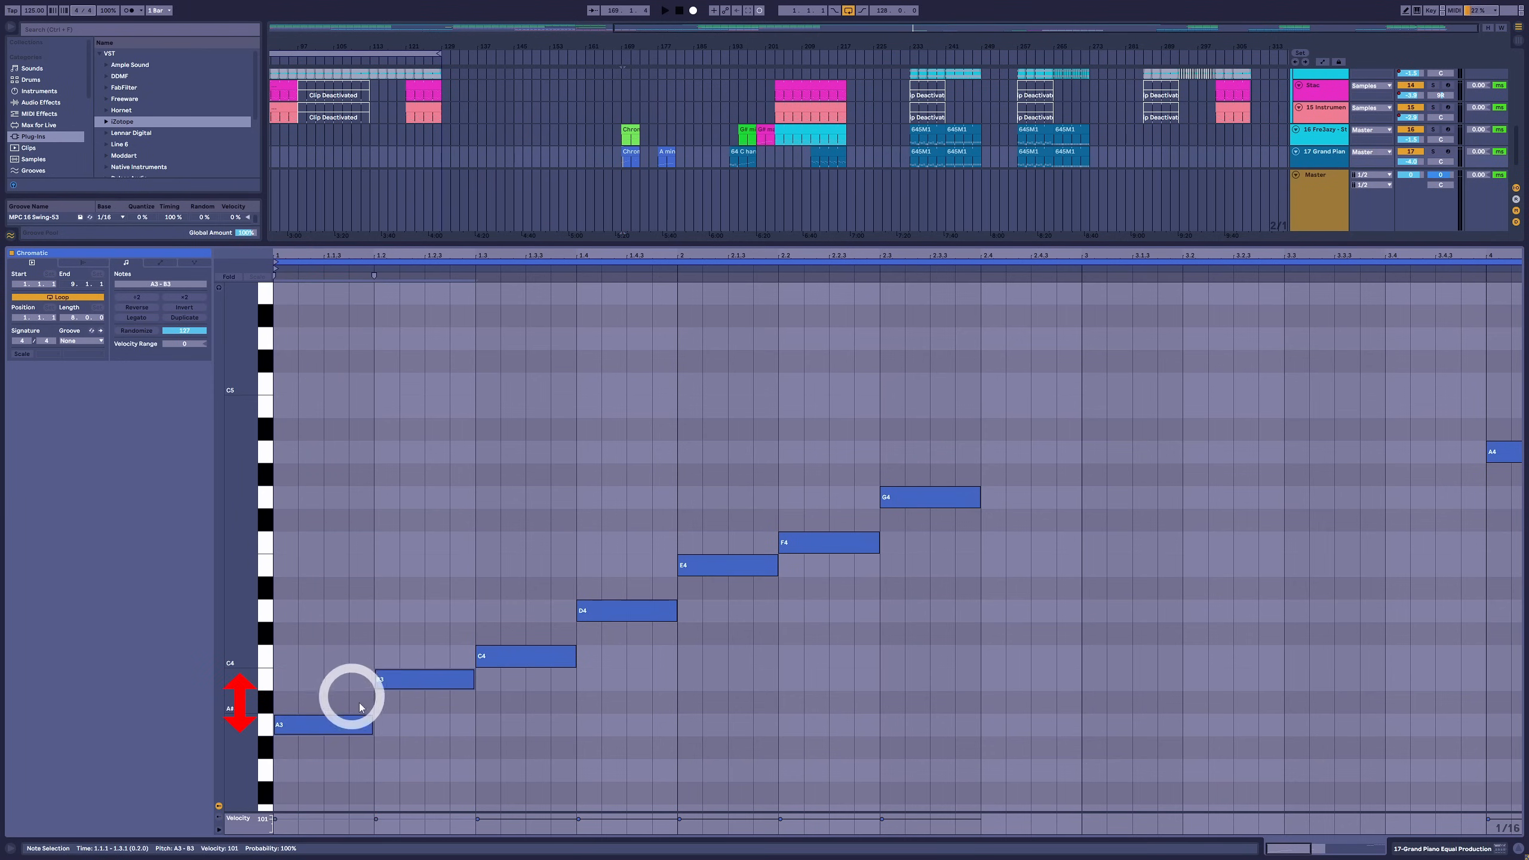
left_click_drag(335, 658, 499, 693)
left_click_drag(524, 598, 600, 683)
left_click_drag(602, 535, 732, 648)
left_click_drag(714, 502, 809, 607)
left_click_drag(826, 452, 908, 580)
left_click(904, 579)
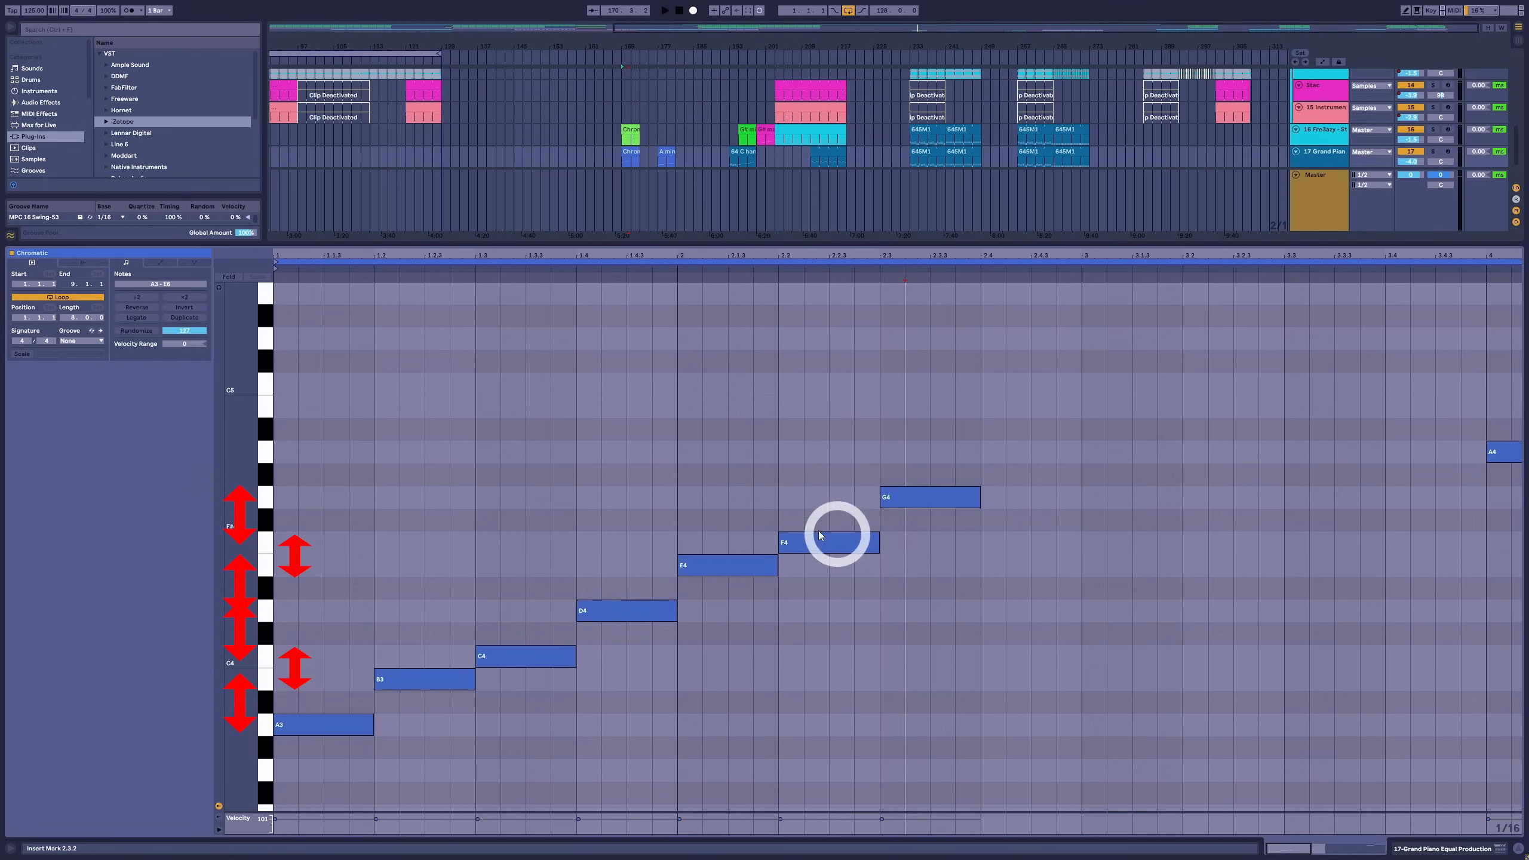
left_click_drag(912, 441, 330, 723)
left_click_drag(327, 641, 439, 753)
left_click_drag(440, 603, 535, 681)
left_click_drag(516, 557, 632, 663)
left_click_drag(591, 505, 710, 630)
left_click_drag(741, 479, 836, 584)
left_click_drag(846, 451, 914, 582)
Step: Transpose the seven-note scale up to start on D#4 and check the intervals between its neighbouring notes
left_click_drag(943, 432, 320, 765)
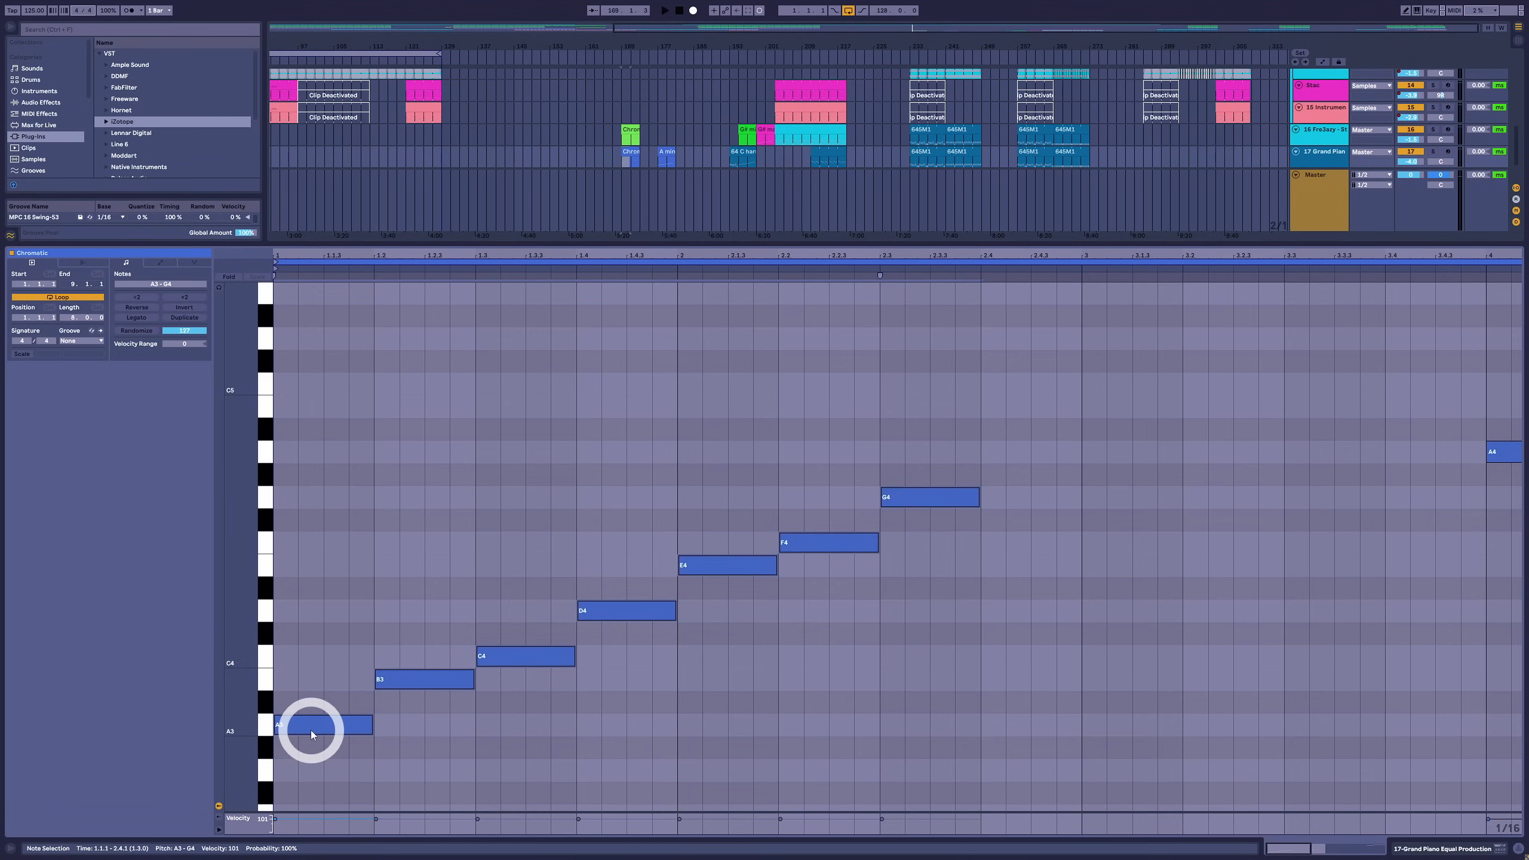
left_click_drag(311, 729, 355, 623)
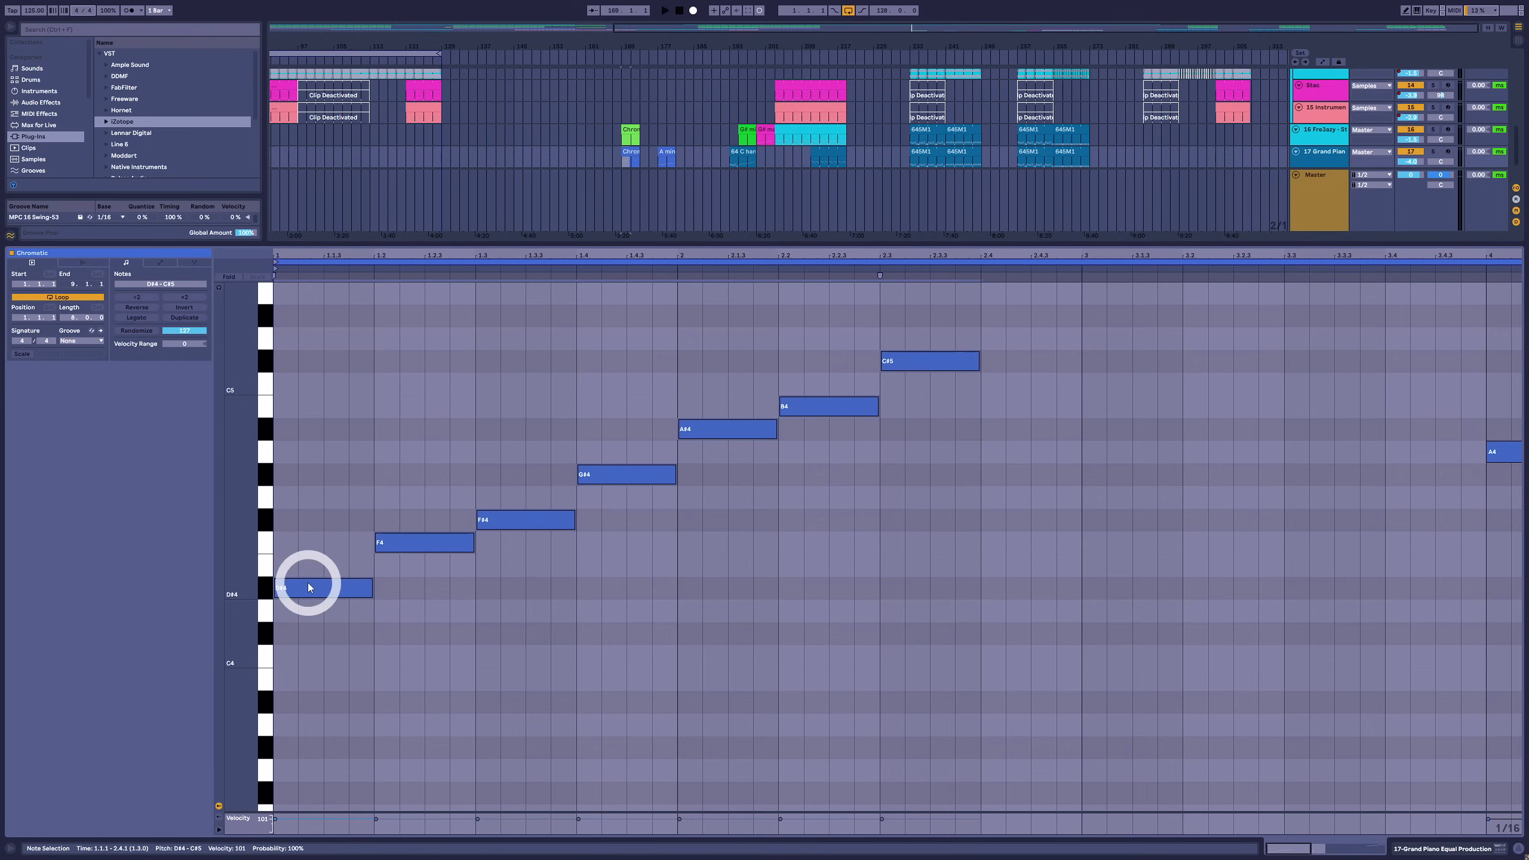
left_click_drag(291, 491, 418, 672)
left_click_drag(437, 476, 491, 572)
left_click_drag(489, 430, 593, 610)
left_click_drag(609, 387, 716, 511)
left_click_drag(741, 345, 806, 470)
left_click_drag(834, 324, 953, 487)
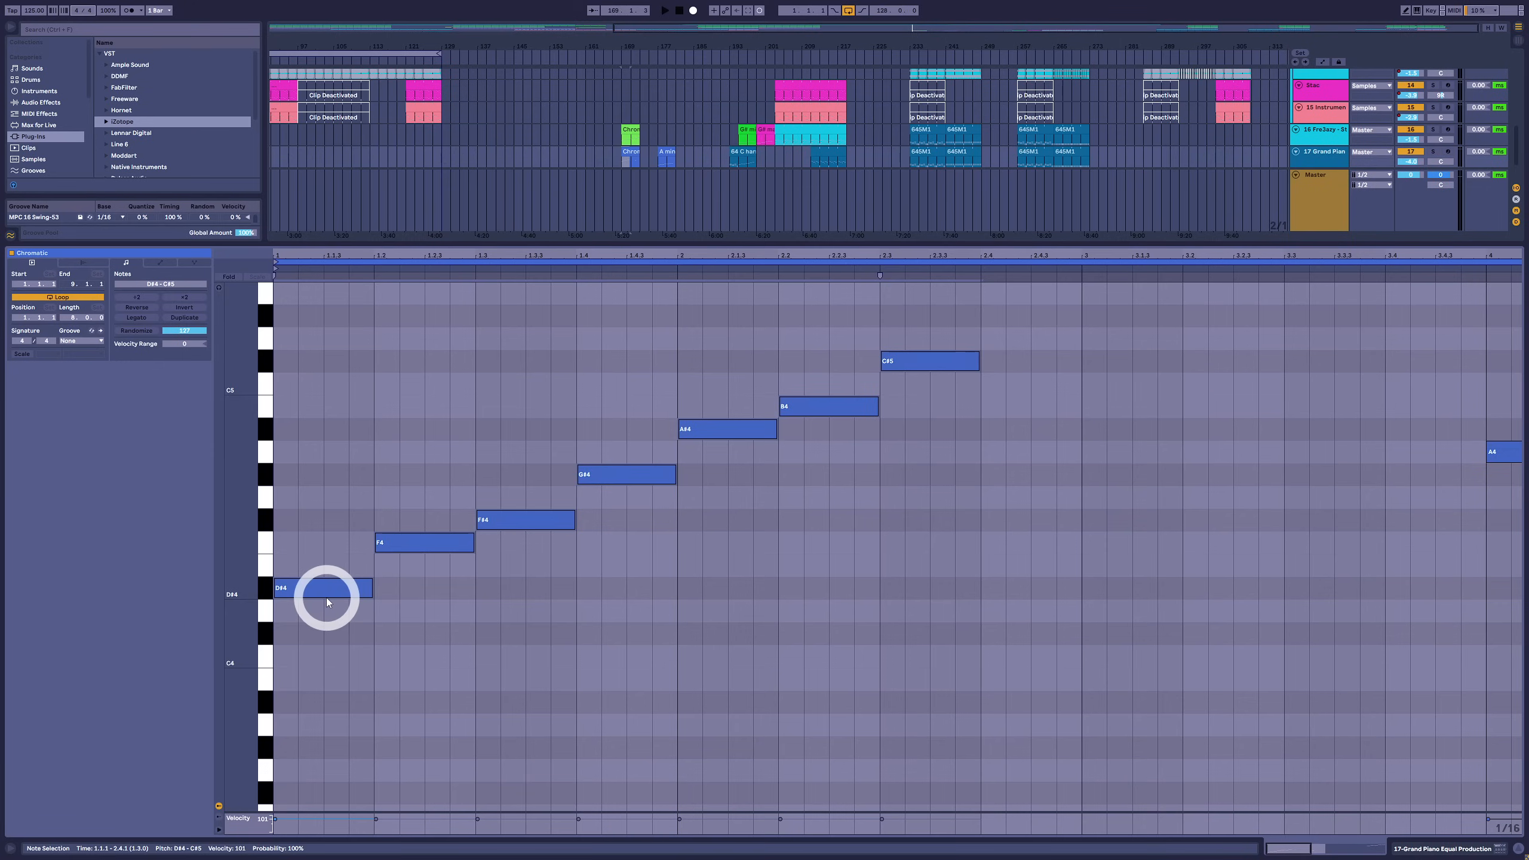
Step: Shift the seven-note scale down a few semitones and compare each adjacent pair of notes again
left_click_drag(300, 350, 967, 747)
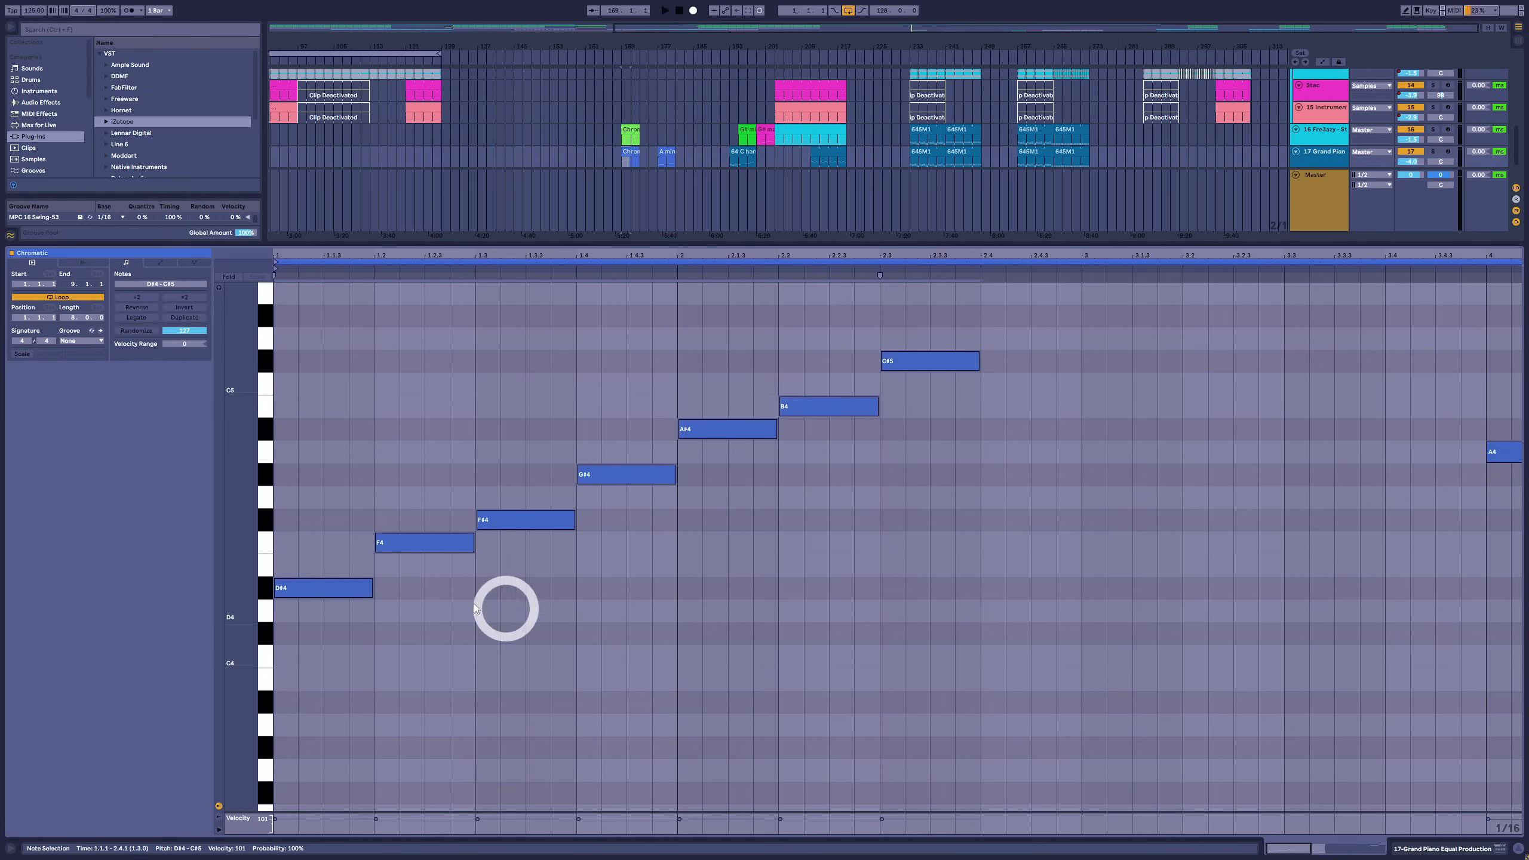
left_click_drag(334, 584, 334, 661)
left_click_drag(341, 551, 426, 685)
left_click_drag(402, 529, 517, 648)
left_click_drag(505, 495, 630, 655)
left_click_drag(622, 439, 731, 566)
left_click_drag(765, 416, 844, 532)
left_click_drag(822, 371, 924, 537)
Step: Return the whole scale to its A3 starting note and select its first two notes
left_click_drag(933, 344, 316, 731)
left_click_drag(306, 610, 439, 793)
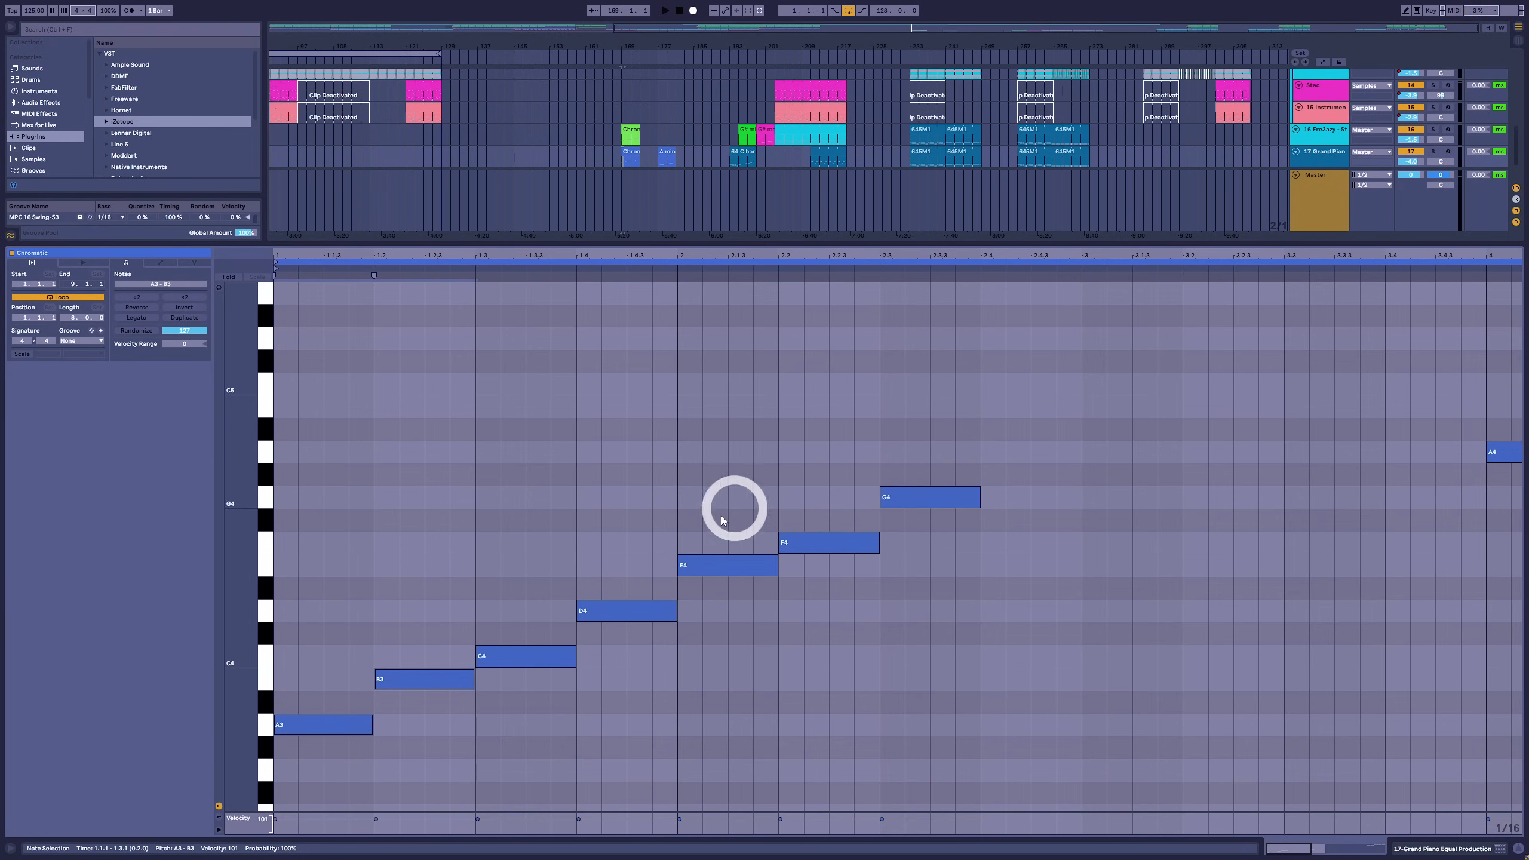
Step: Move A3 and B3 together up one octave, placing them directly after G4 as A4 and B4
left_click_drag(437, 624, 328, 735)
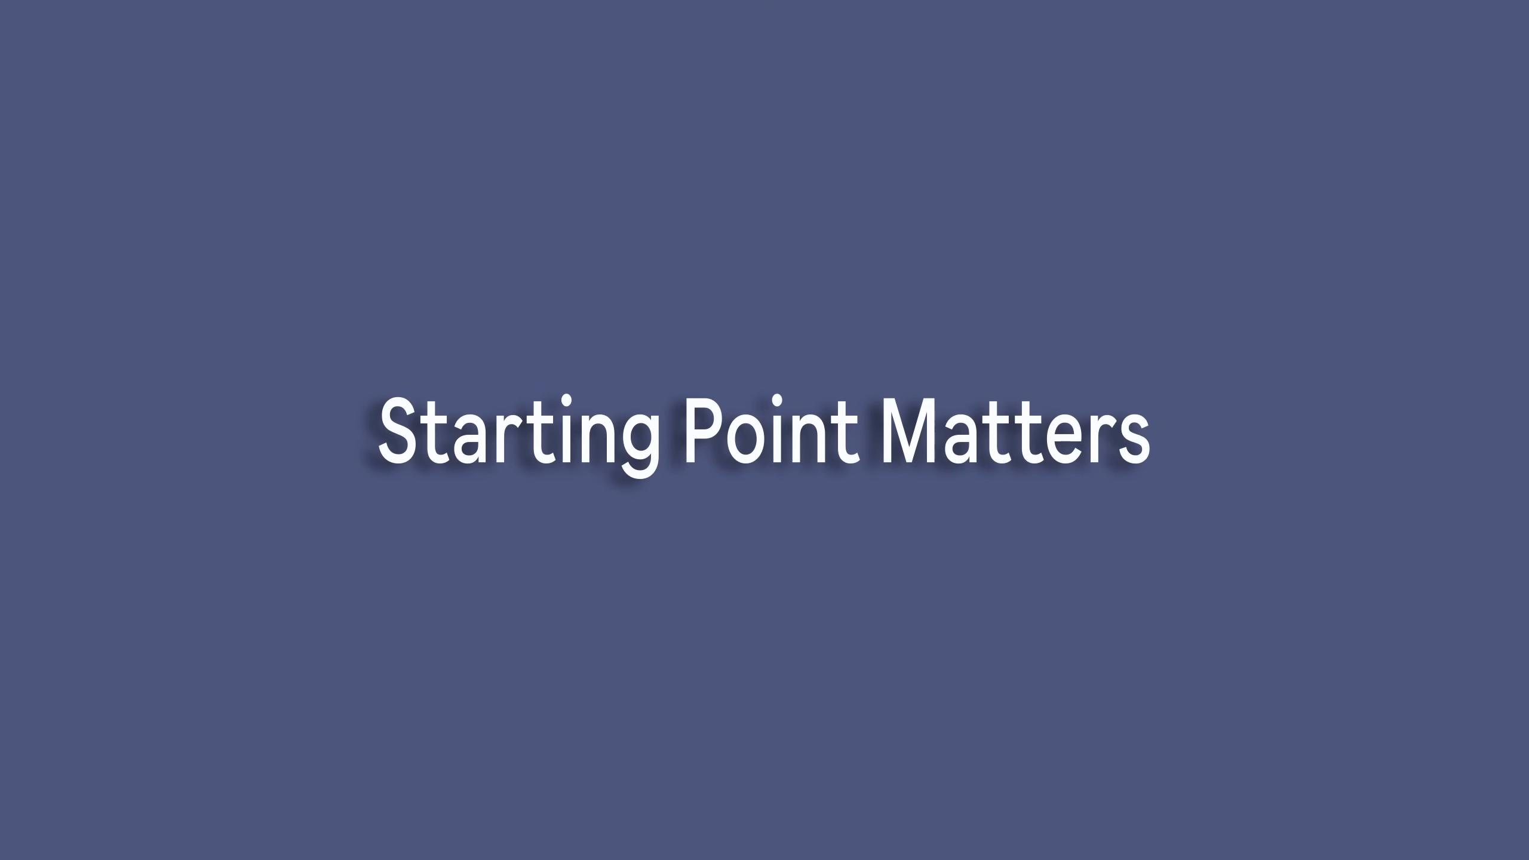
left_click(311, 722)
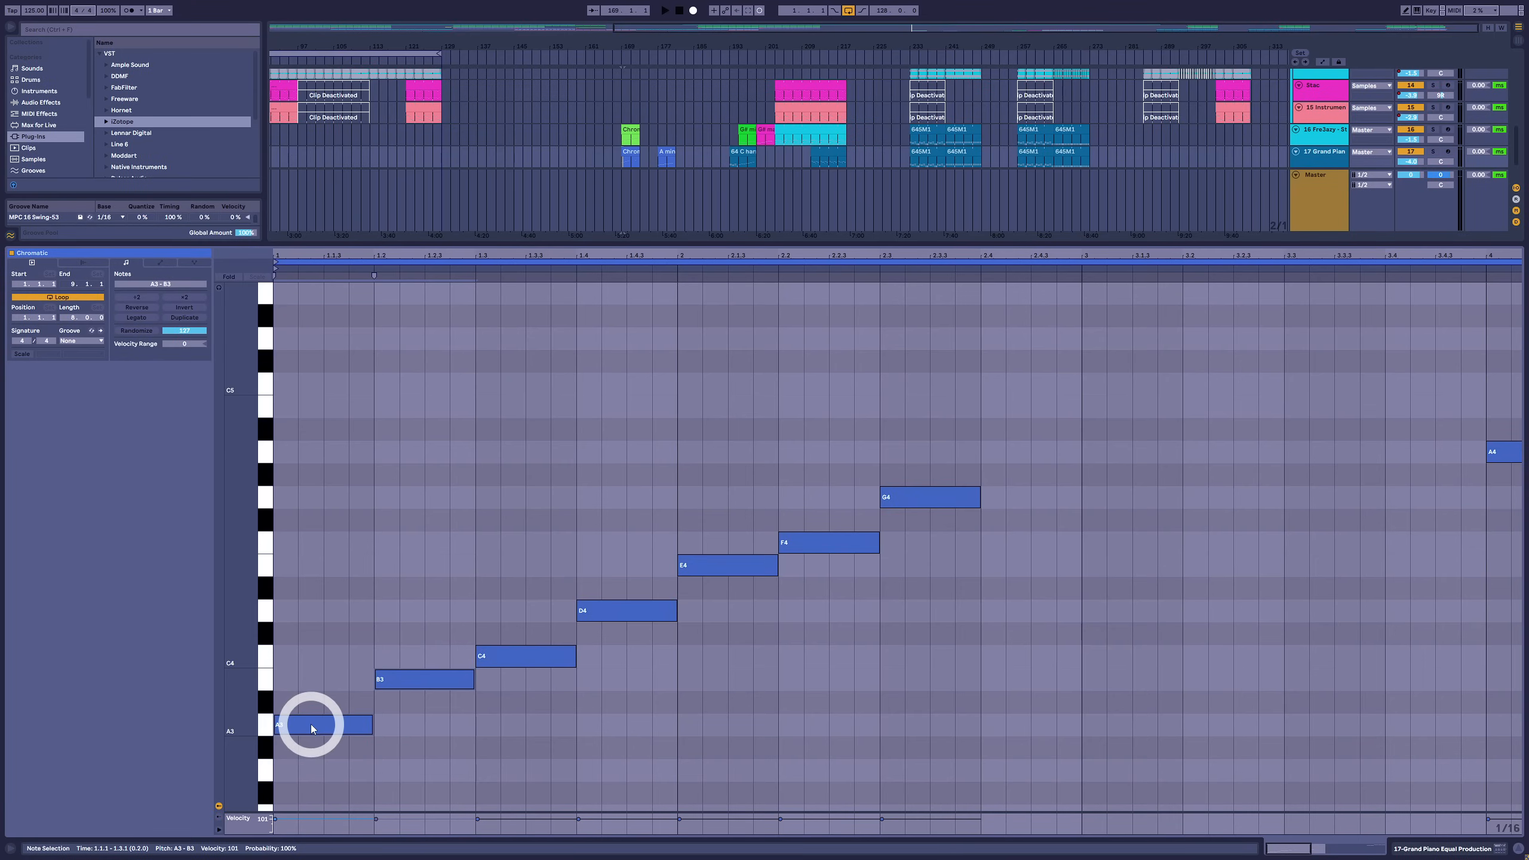
left_click_drag(310, 724, 1029, 458)
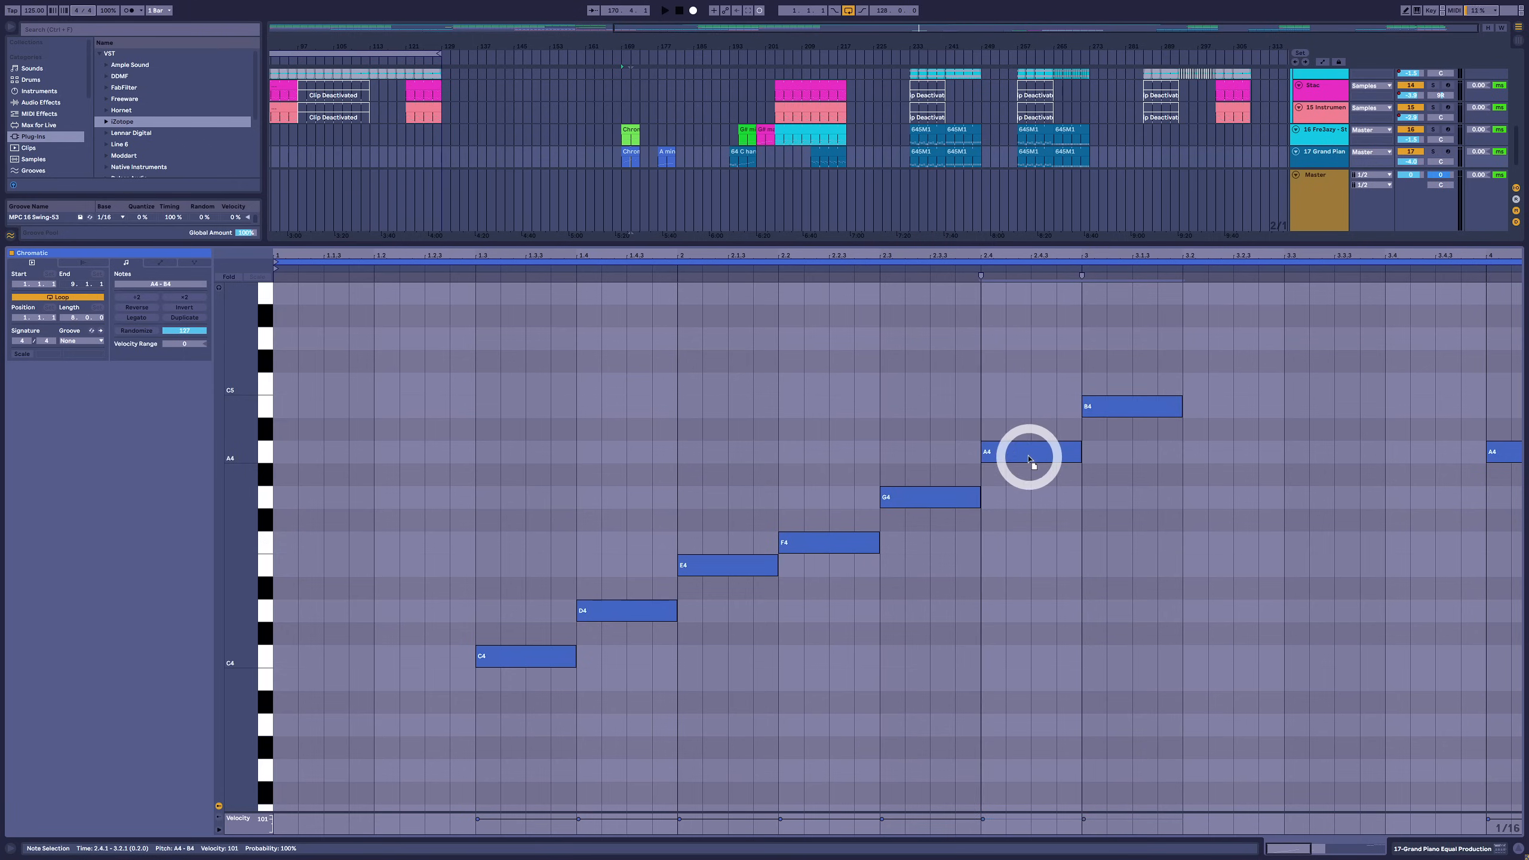
Step: Select the whole C4 to B4 scale and pick out its notes one at a time, from C4 through G4
left_click_drag(1156, 341, 522, 710)
left_click(1125, 409)
left_click(503, 656)
left_click_drag(630, 526, 633, 658)
left_click_drag(731, 506, 742, 593)
left_click_drag(839, 493, 831, 574)
left_click_drag(907, 436, 930, 551)
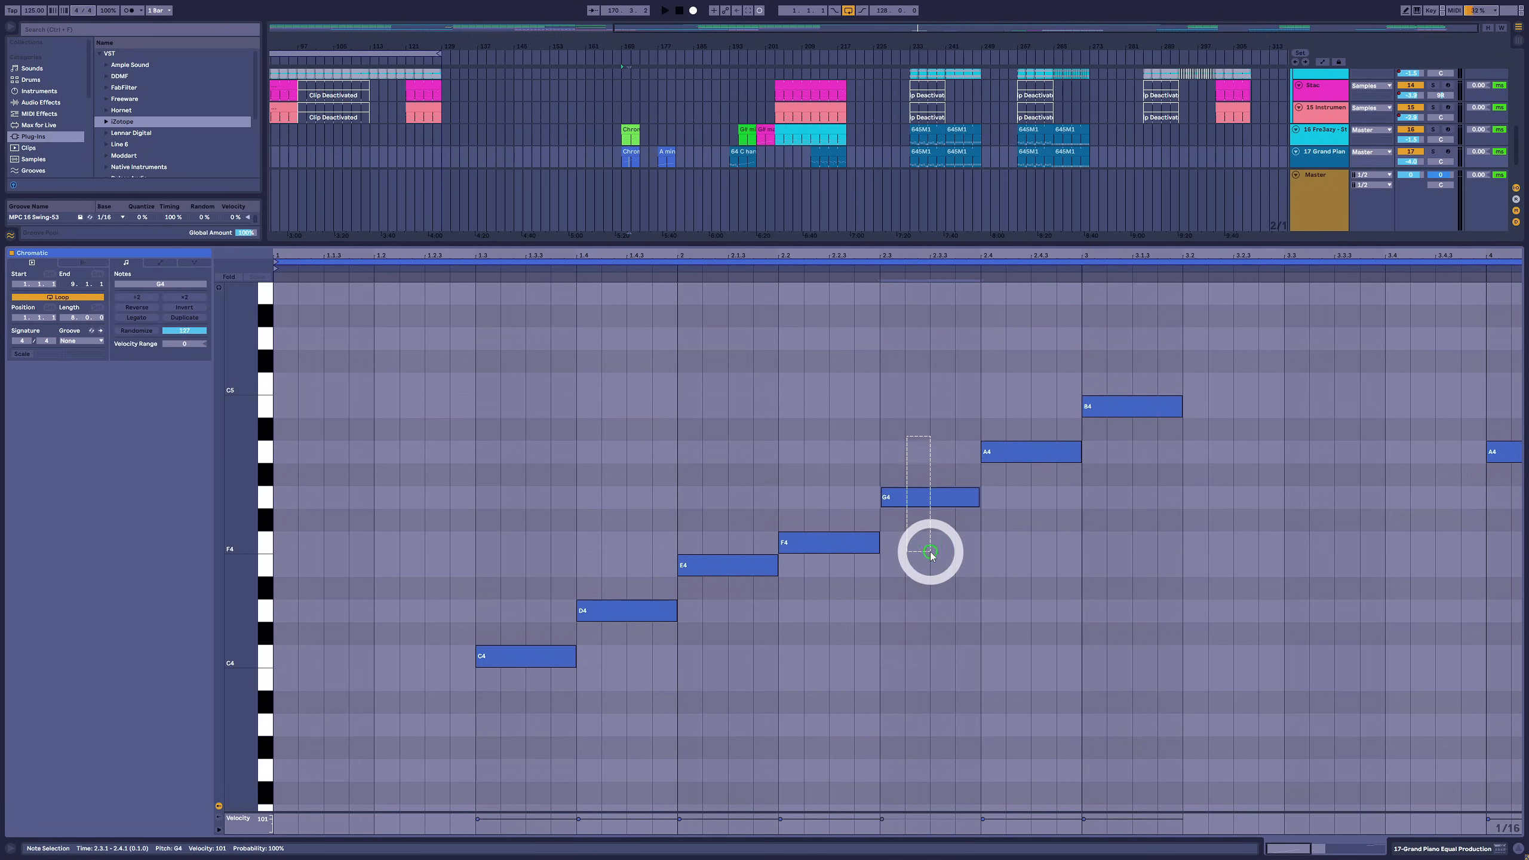
left_click_drag(533, 568, 533, 722)
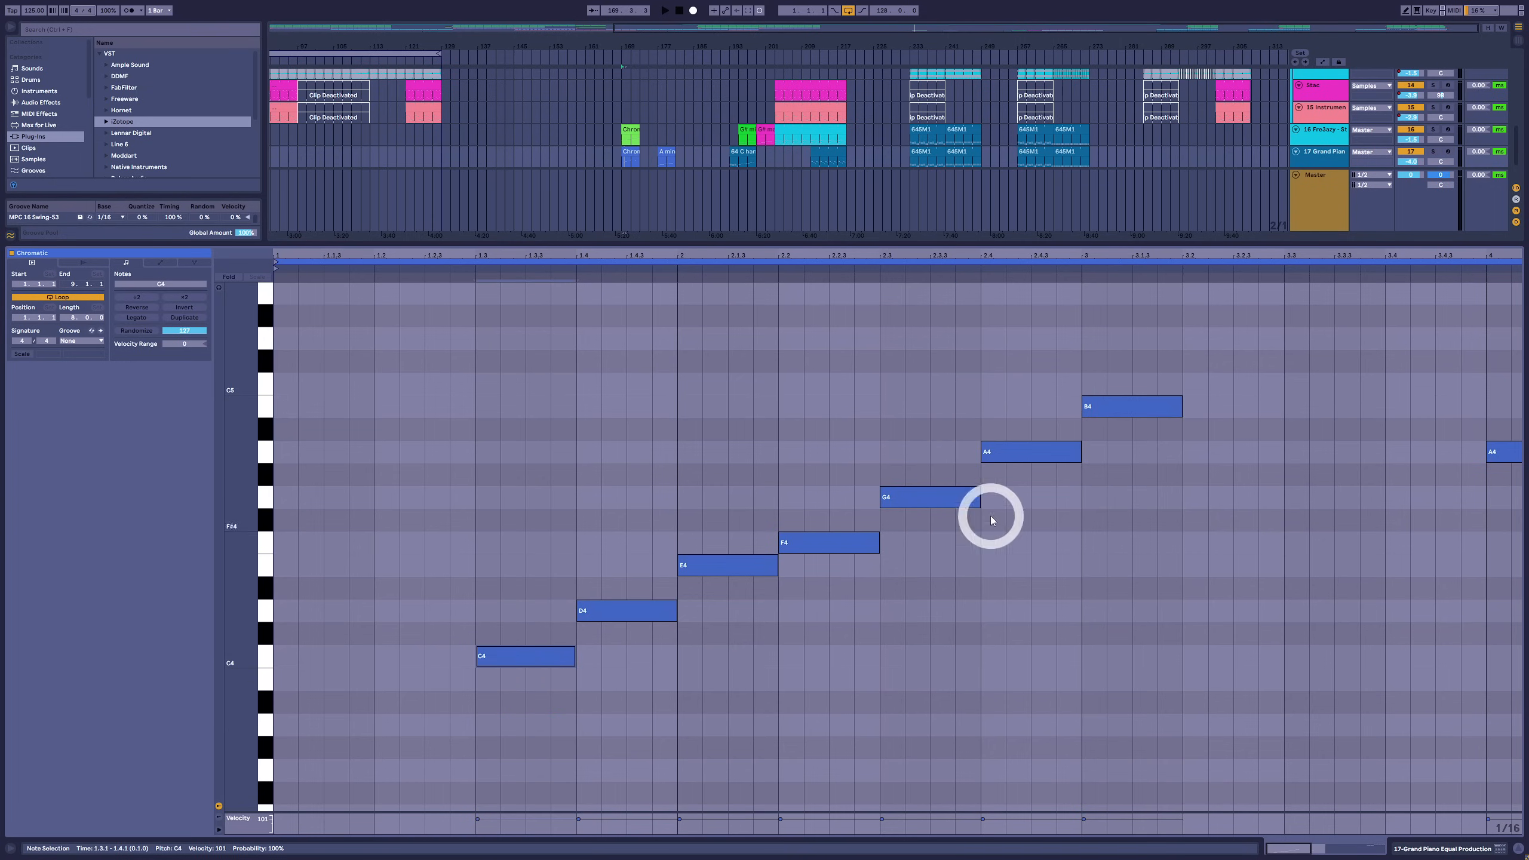
Step: Compare each pair of neighbouring notes in the scale, from C4–D4 up to A4–B4
mouse_move(1144, 380)
left_mouse_down()
mouse_move(570, 757)
mouse_move(537, 753)
mouse_move(533, 726)
left_mouse_up()
left_click(532, 725)
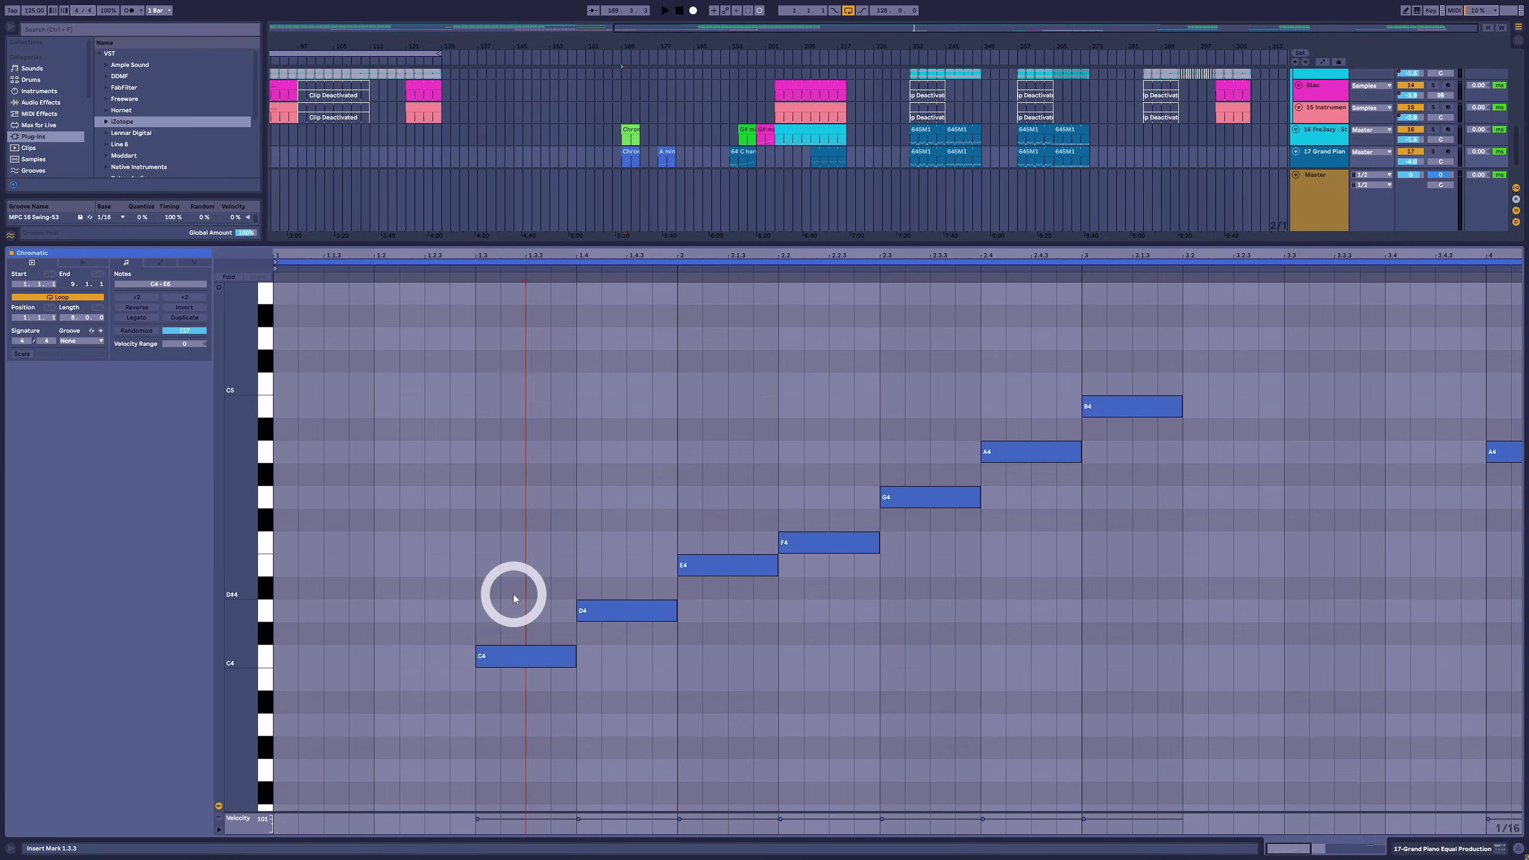
left_click_drag(514, 589, 671, 746)
left_click_drag(619, 501, 713, 697)
left_click_drag(735, 470, 787, 616)
left_click_drag(822, 480, 942, 564)
left_click_drag(914, 400, 1024, 563)
left_click_drag(1020, 365, 1212, 545)
Step: Add a copy of B4 raised to C5 directly after it, and delete the added note again
left_click_drag(1136, 332, 1218, 447)
left_click_drag(1126, 403, 1225, 393)
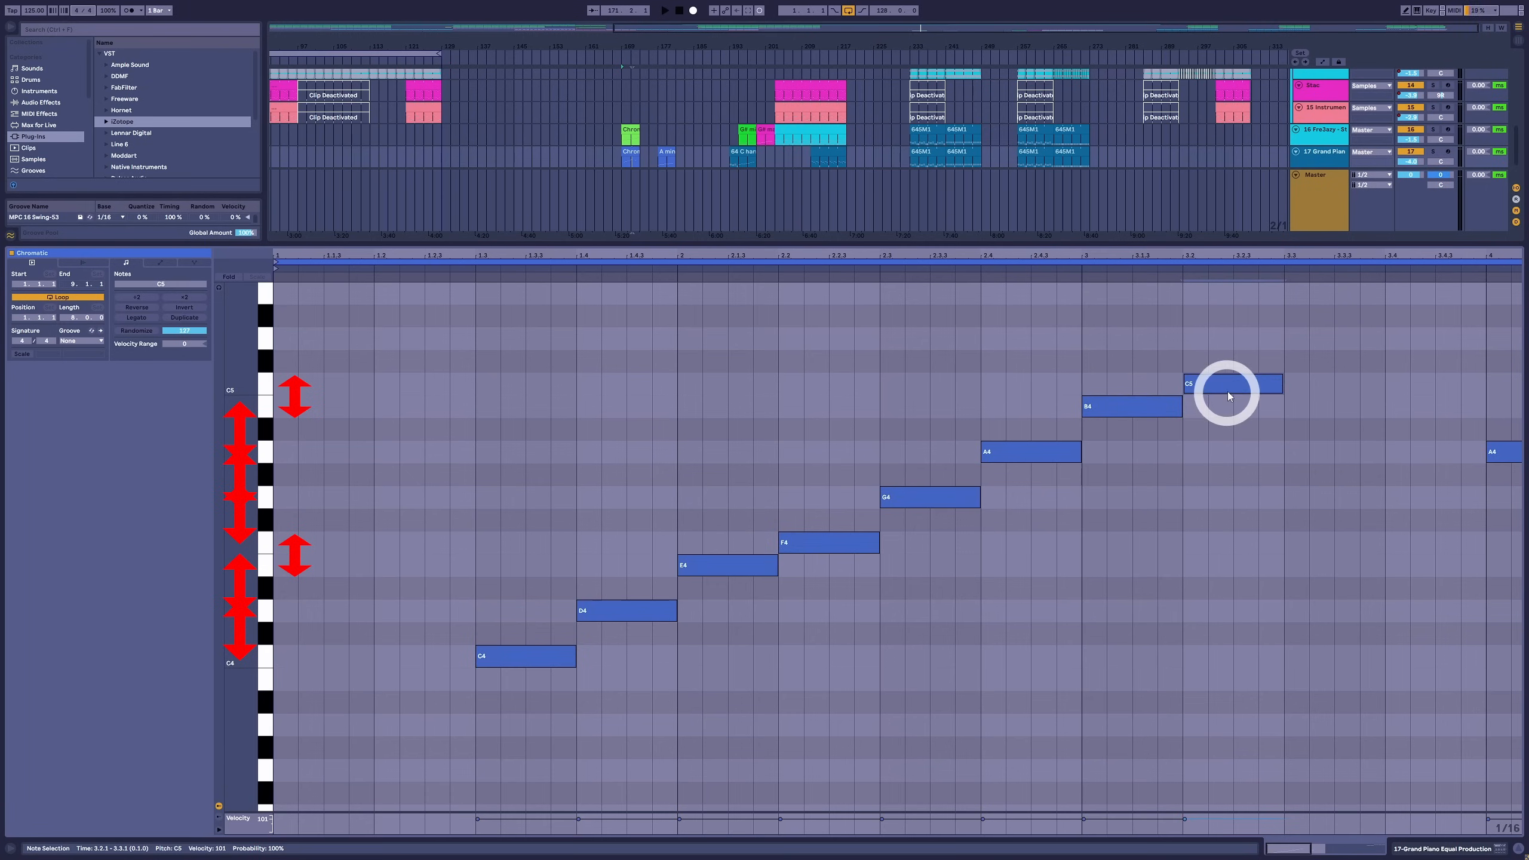
key("Delete")
Step: Select the full seven-note scale and step through its neighbouring pairs again, checking each interval from C4 to B4
left_click_drag(1160, 330, 537, 684)
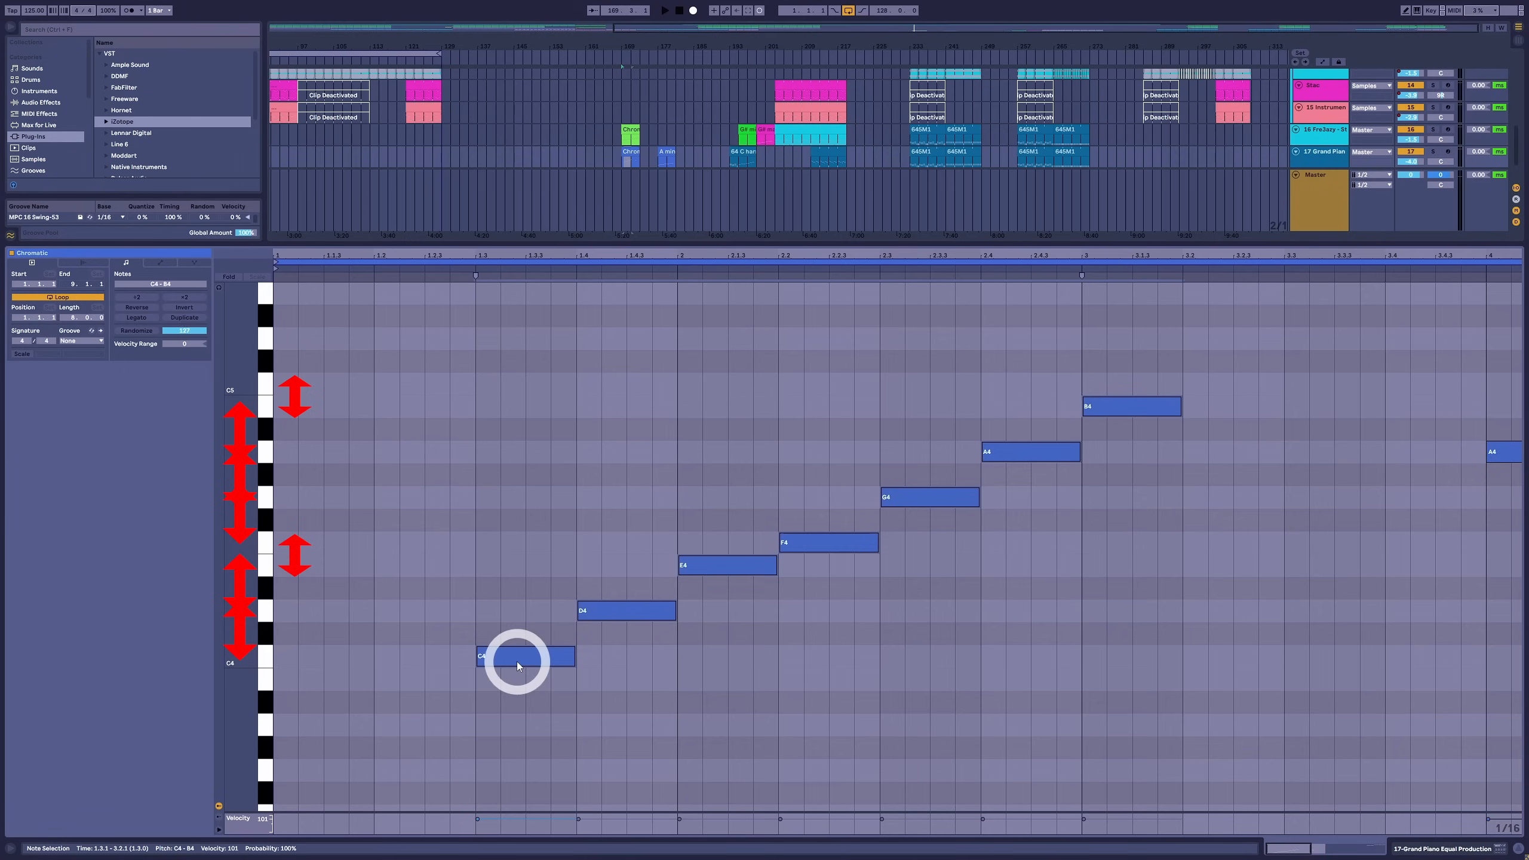
left_click_drag(529, 524, 670, 698)
left_click_drag(665, 494, 708, 686)
left_click_drag(719, 482, 804, 623)
left_click_drag(826, 448, 935, 543)
left_click_drag(927, 413, 1017, 521)
left_click_drag(1017, 358, 1198, 523)
Step: Try moving the whole scale earlier and down to start on A3, and undo the move
left_click_drag(1183, 318, 411, 686)
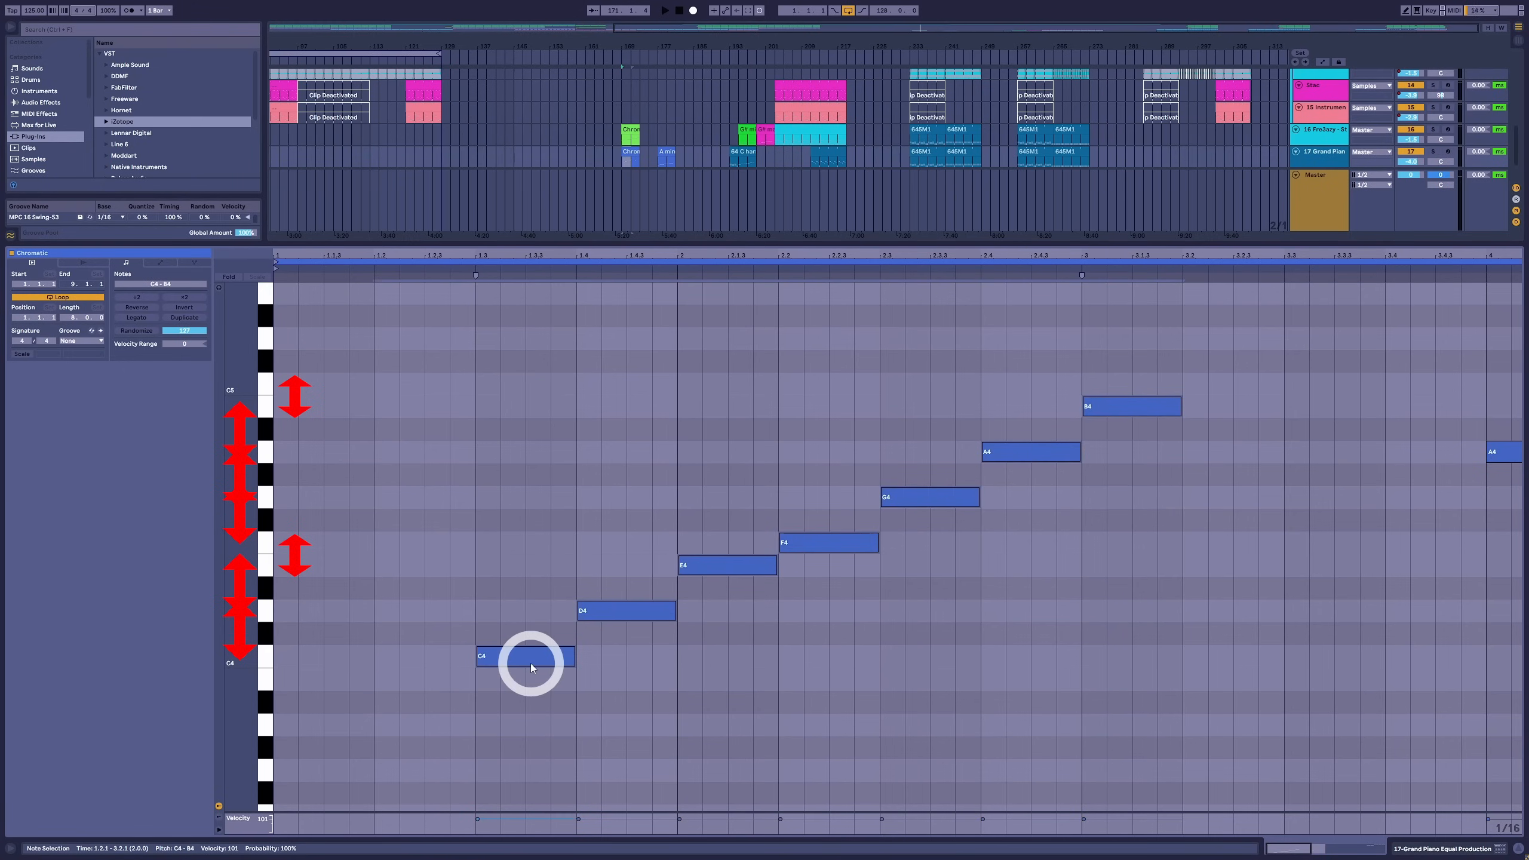
left_click_drag(525, 655, 309, 724)
key("ctrl+z")
key("ctrl+z")
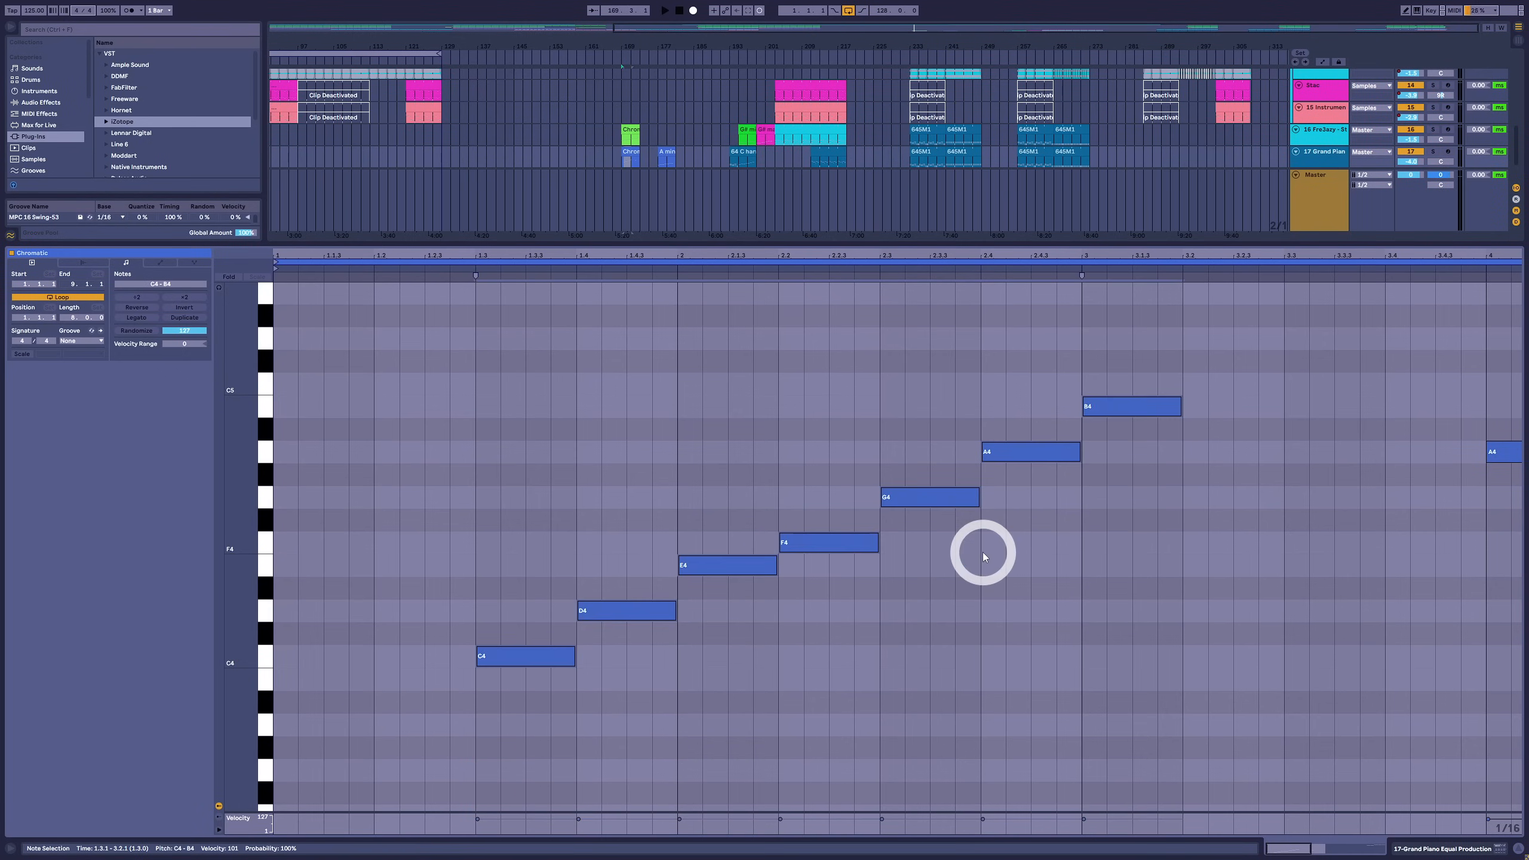
Step: Transpose the whole scale down to start on A3 and compare each pair of neighbouring notes up to F#4–G#4
left_click_drag(1134, 324, 506, 732)
left_click_drag(528, 610, 614, 806)
left_click_drag(574, 508, 953, 729)
left_click_drag(985, 461, 587, 761)
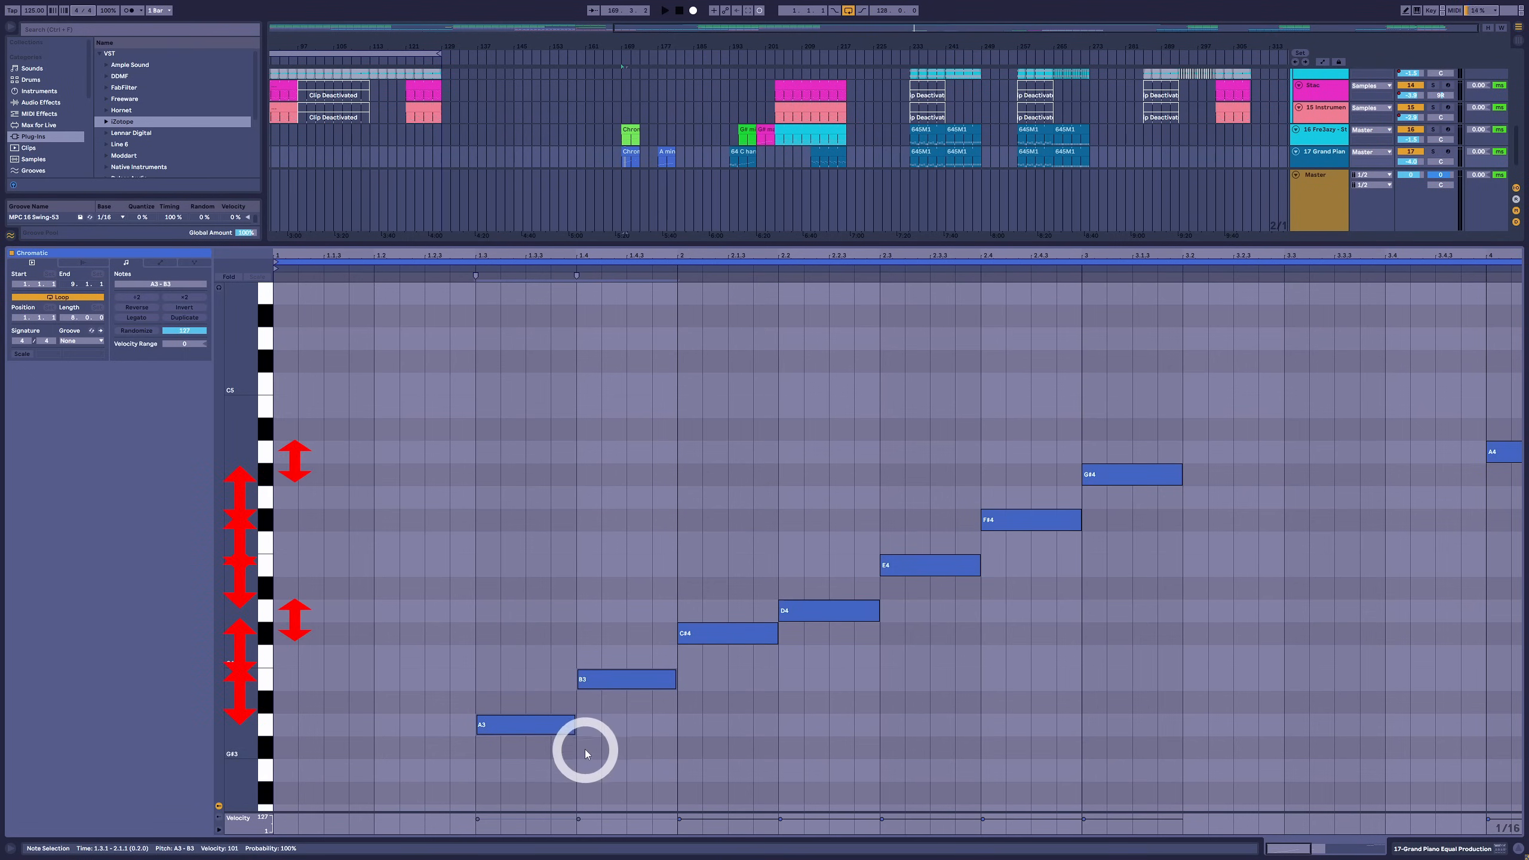
left_click_drag(530, 650, 940, 651)
left_click_drag(952, 521, 1029, 593)
left_click_drag(1042, 430, 1137, 584)
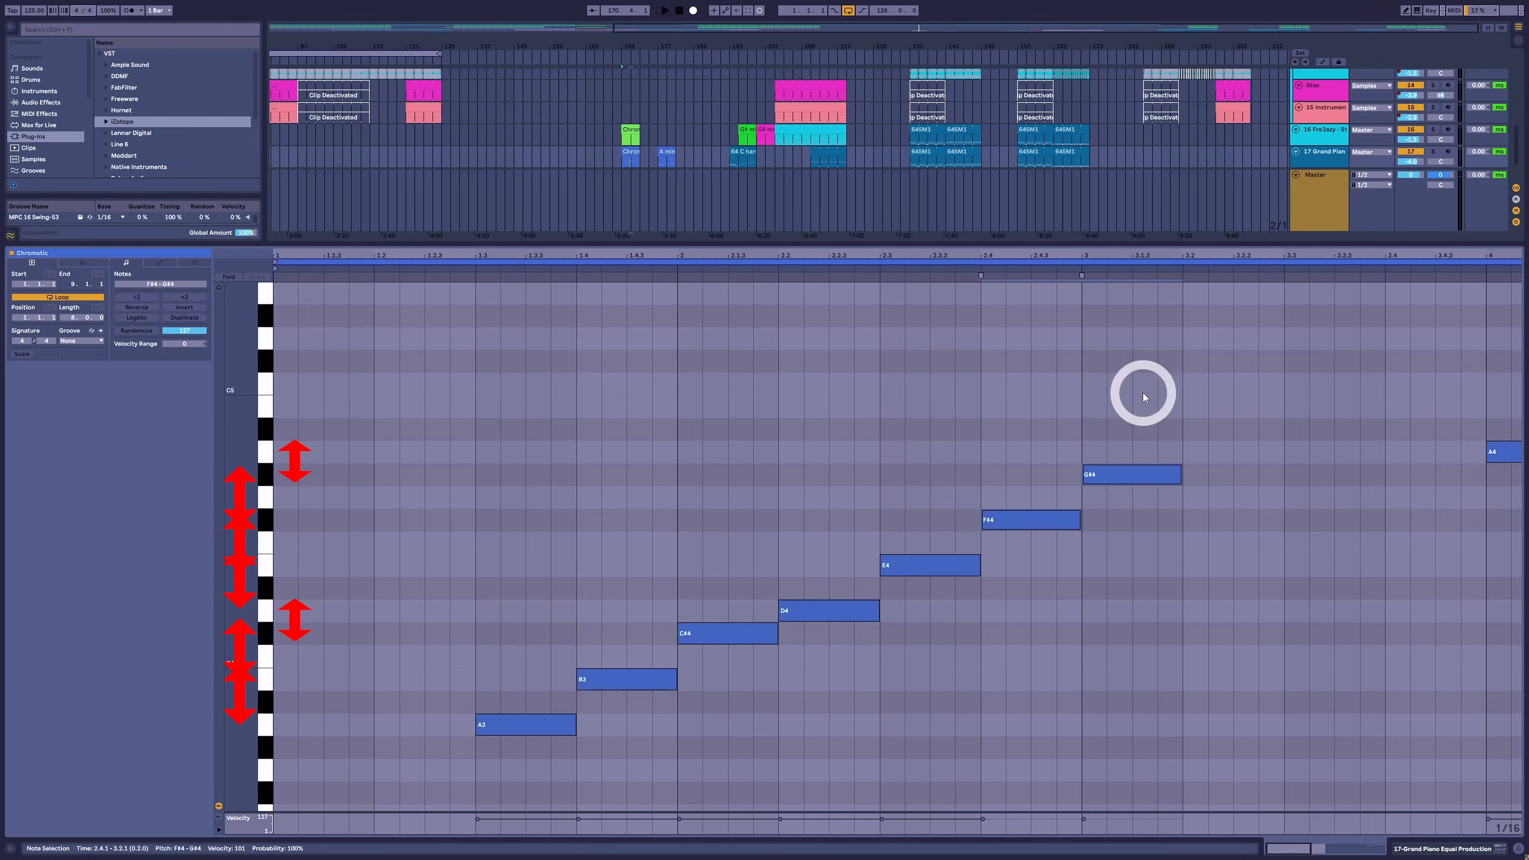
Step: Add a copy of G#4 raised to A4 at the end of the scale, remove it again and select all seven notes
left_click(1124, 481)
left_click_drag(1125, 480, 1216, 453)
left_click_drag(1171, 502, 1123, 521)
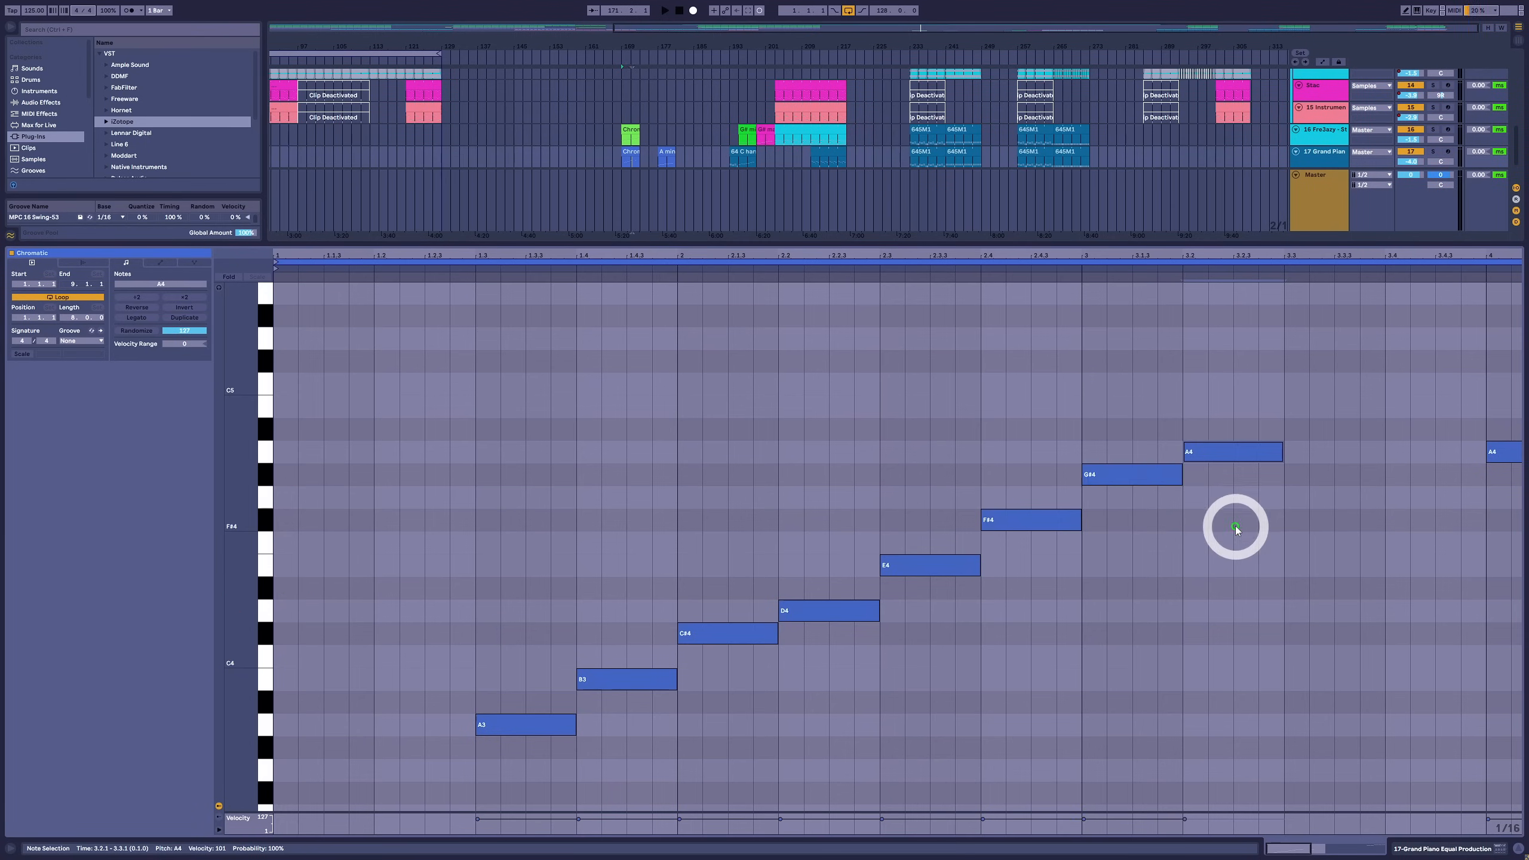
key("Delete")
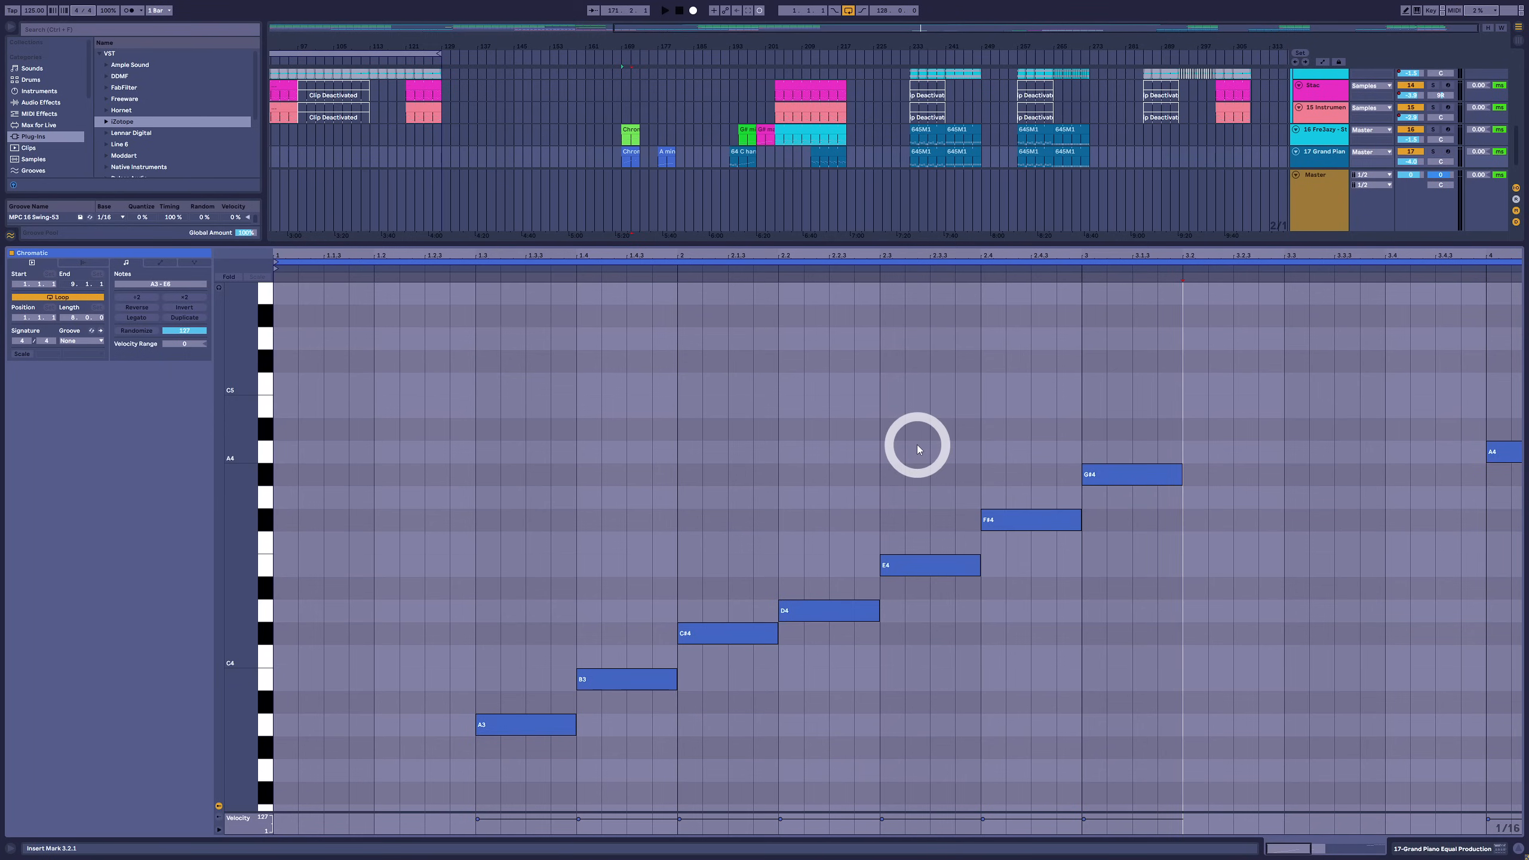
key("ctrl+z")
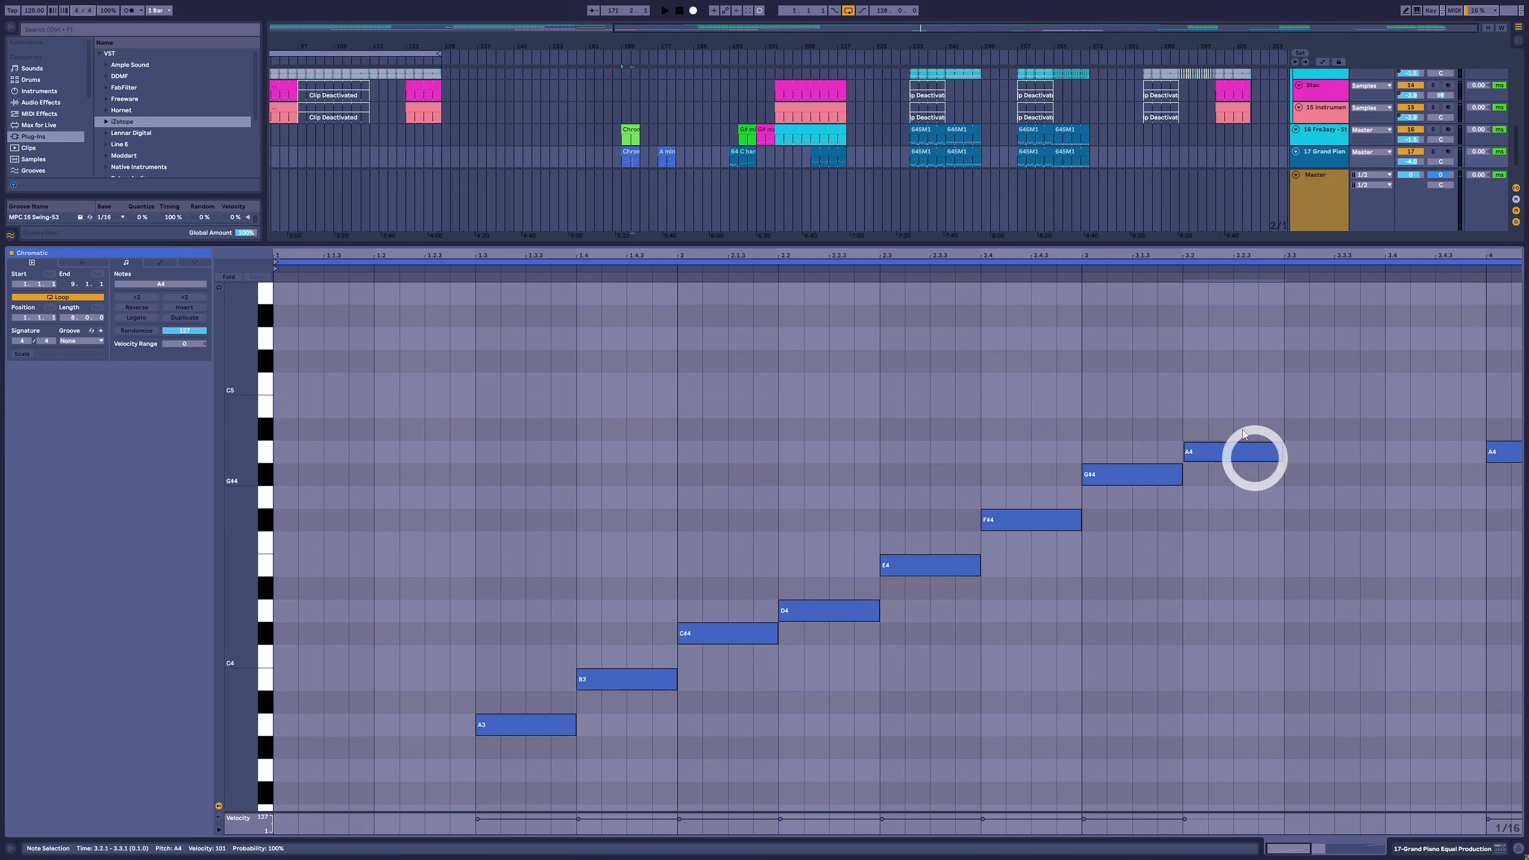
key("Delete")
left_click_drag(1252, 380, 520, 735)
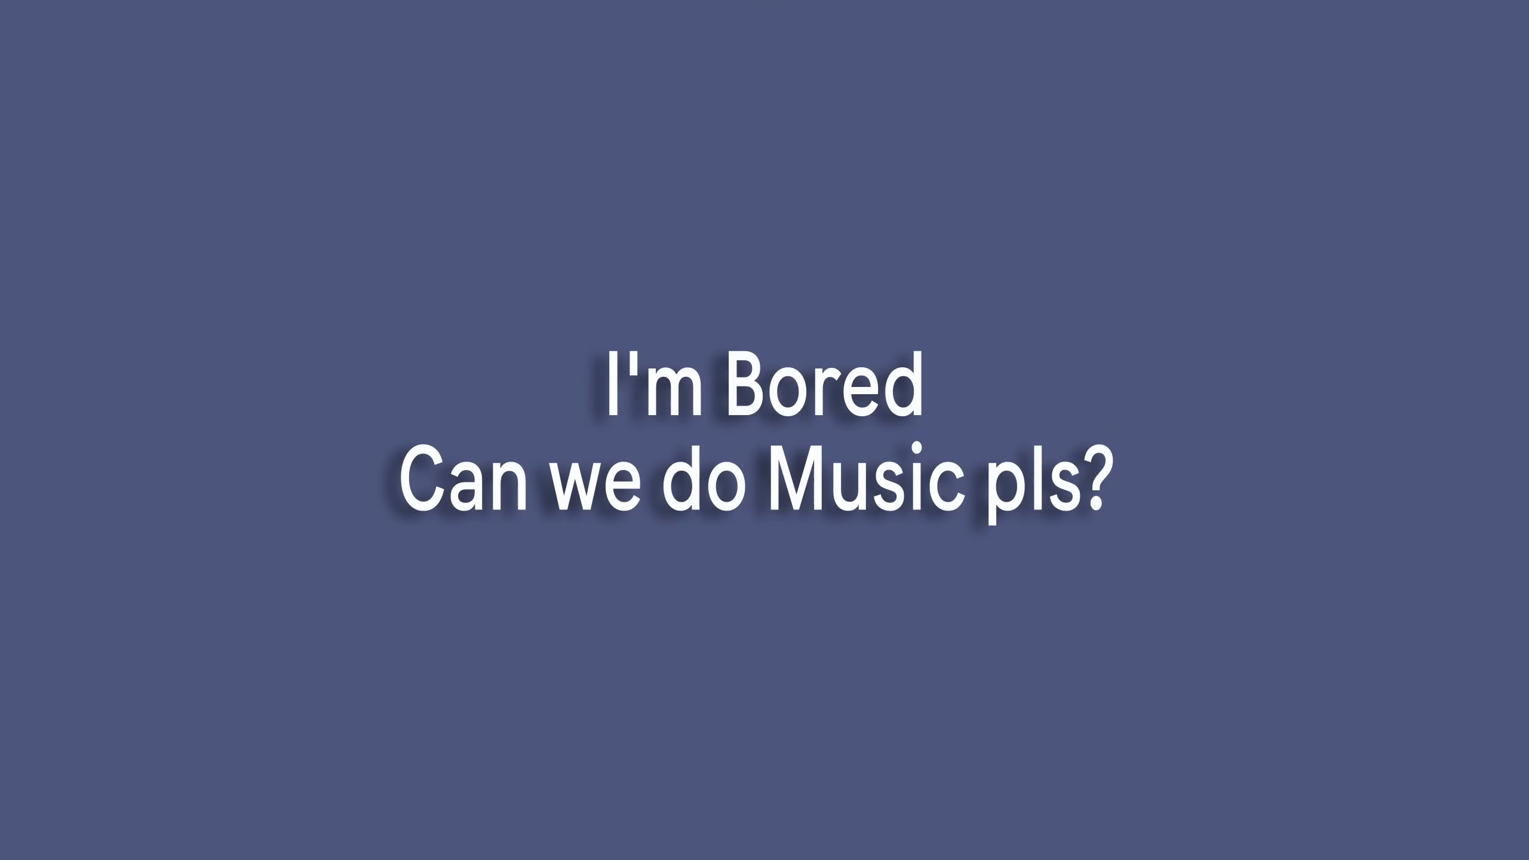
Step: Solo the Gangstas Paradise audio track and play its clip
left_click(745, 272)
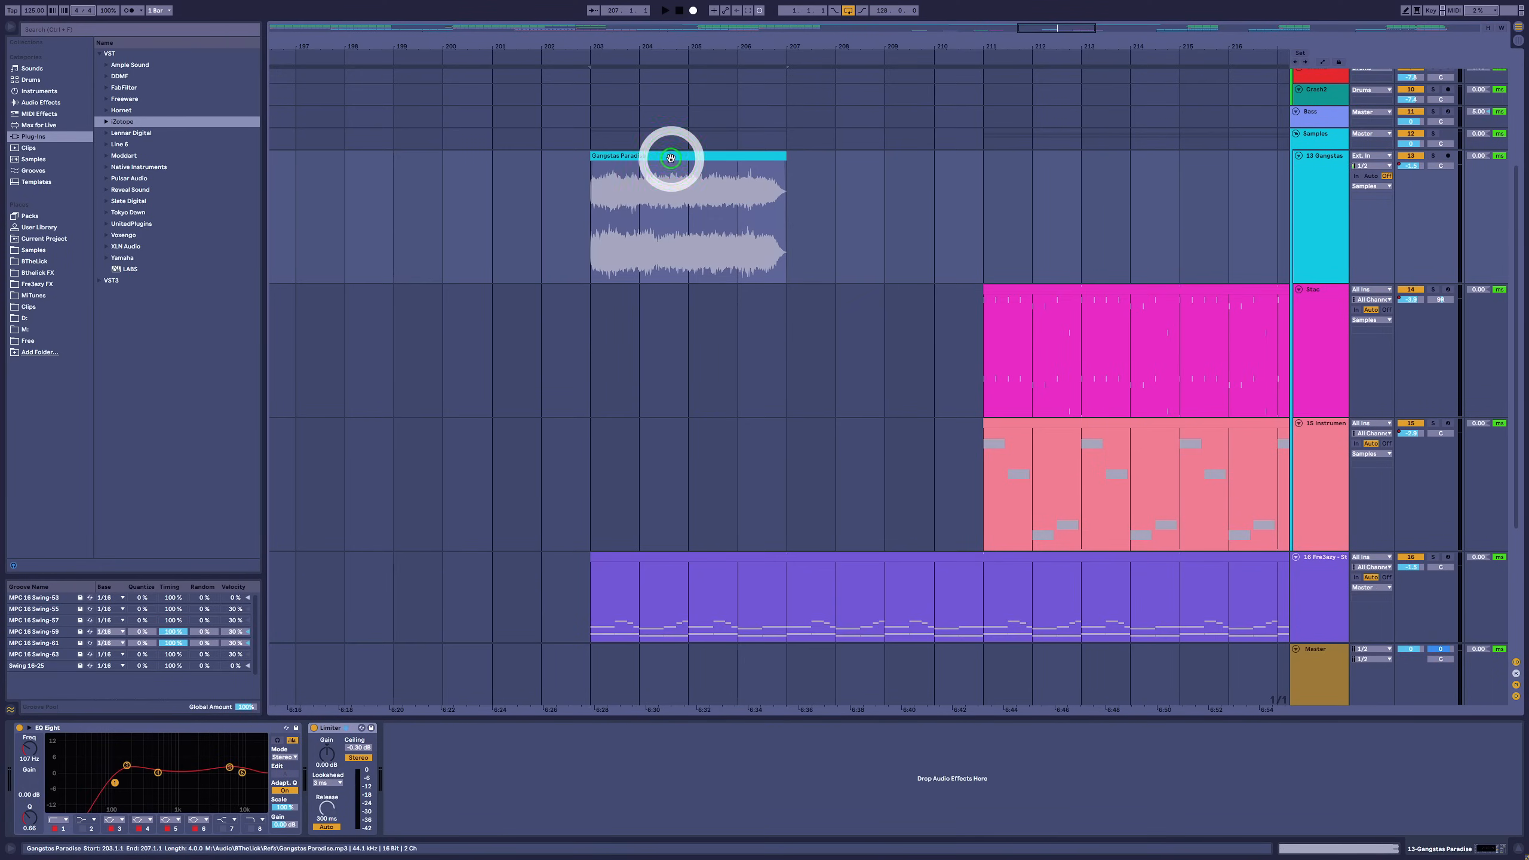
left_click(1432, 157)
left_click(737, 157)
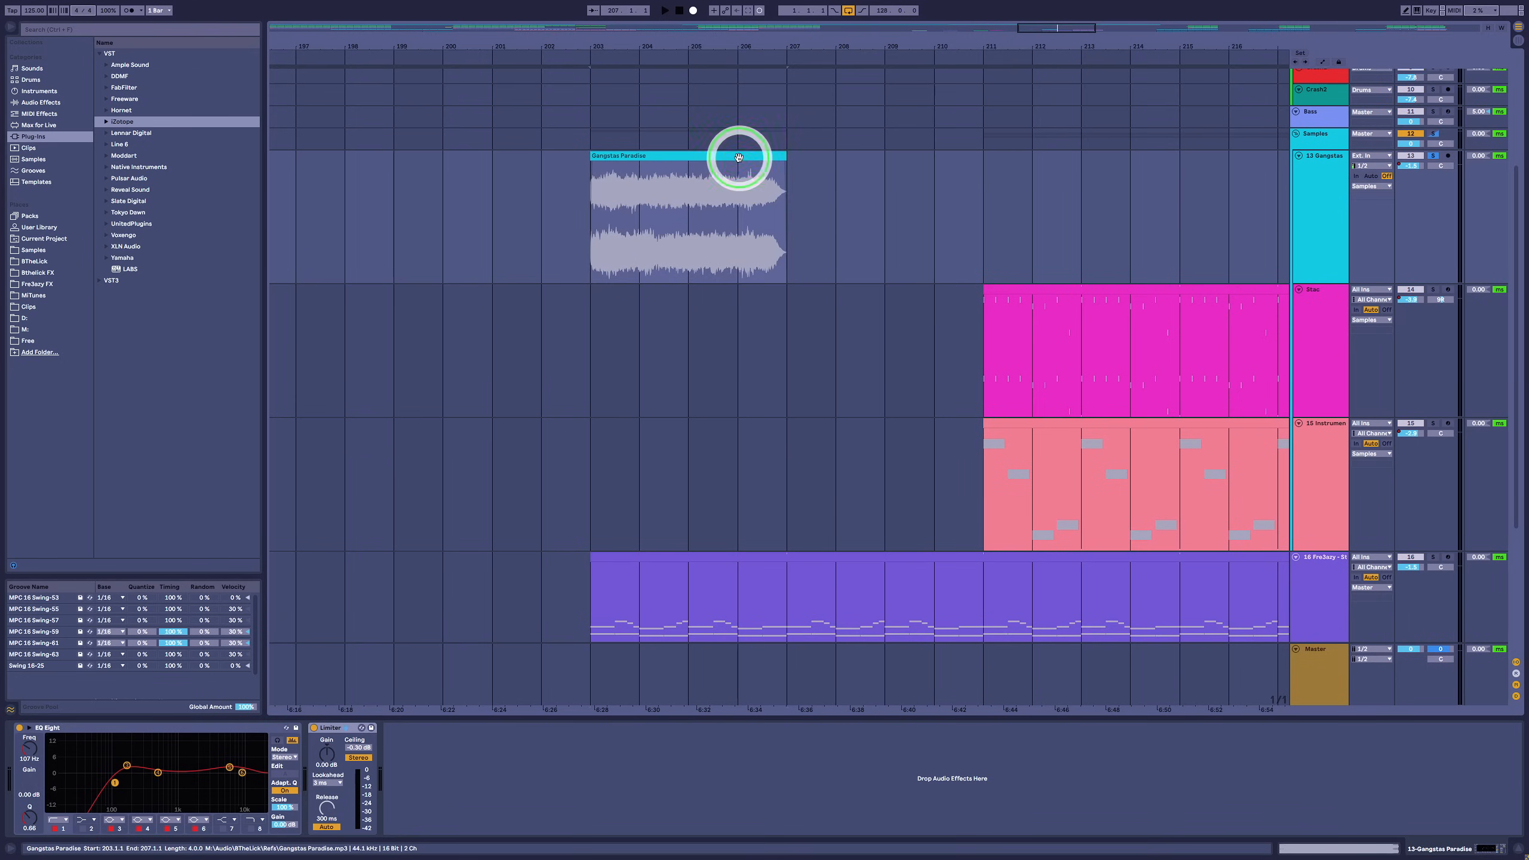
key("space")
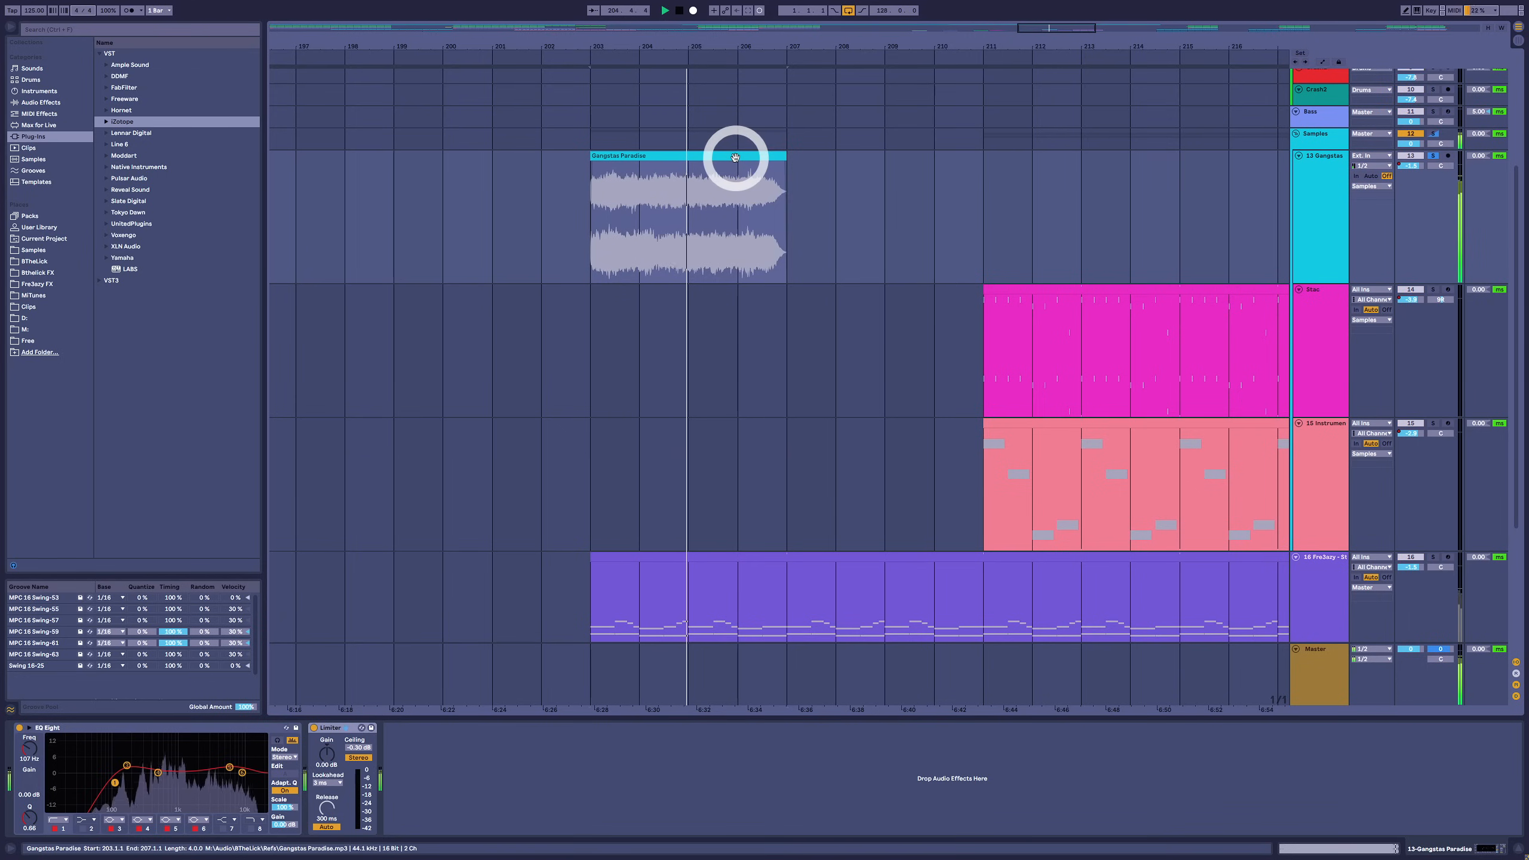
Step: Open the purple strings clip in the piano roll and listen to its playback
left_click(685, 468)
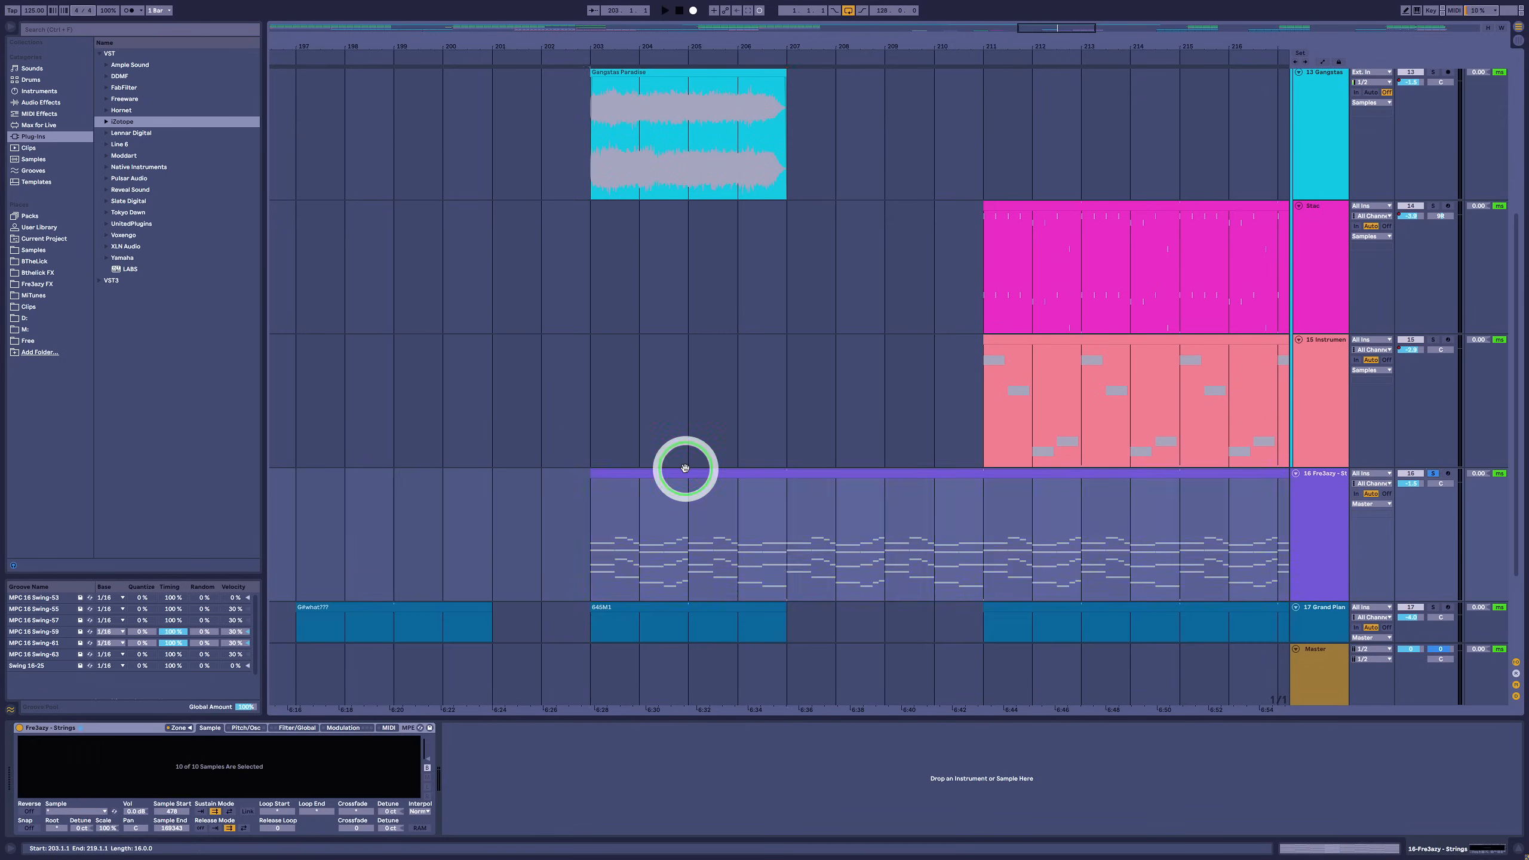
double_click(685, 468)
left_click(662, 358)
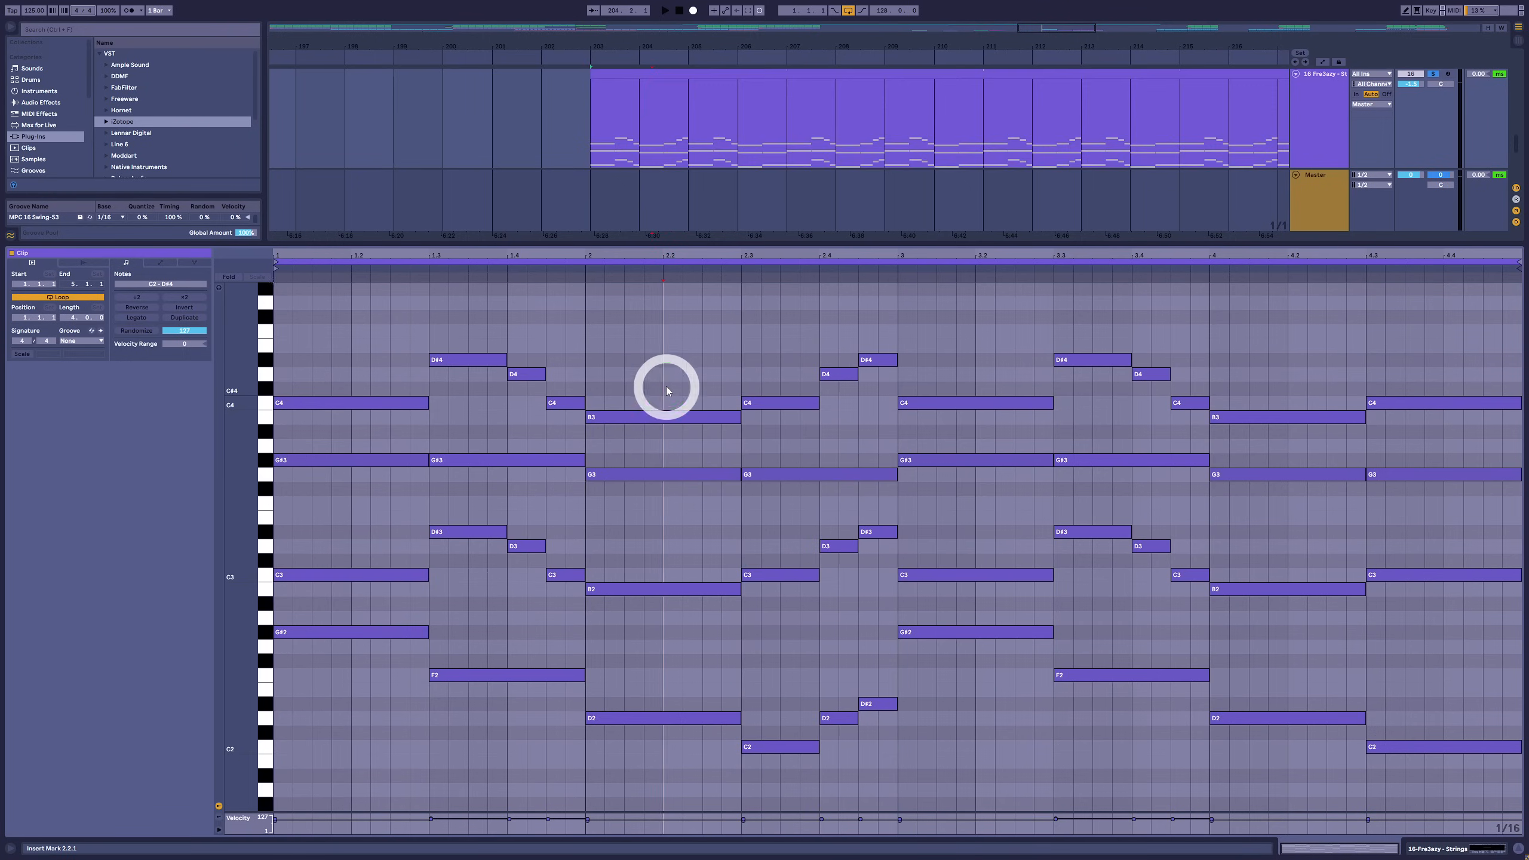
left_click(591, 309)
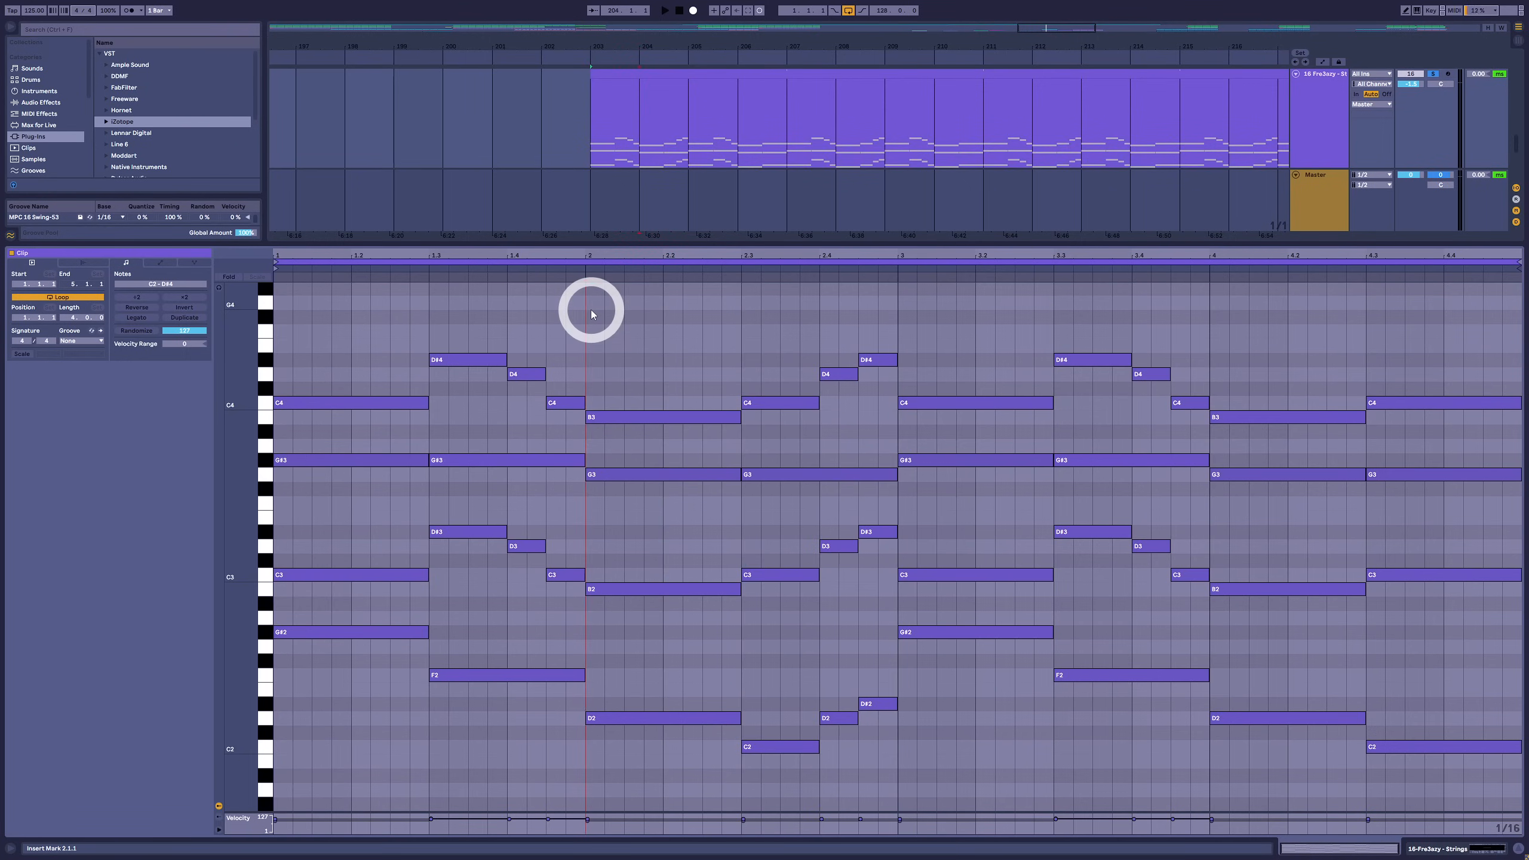
key("space")
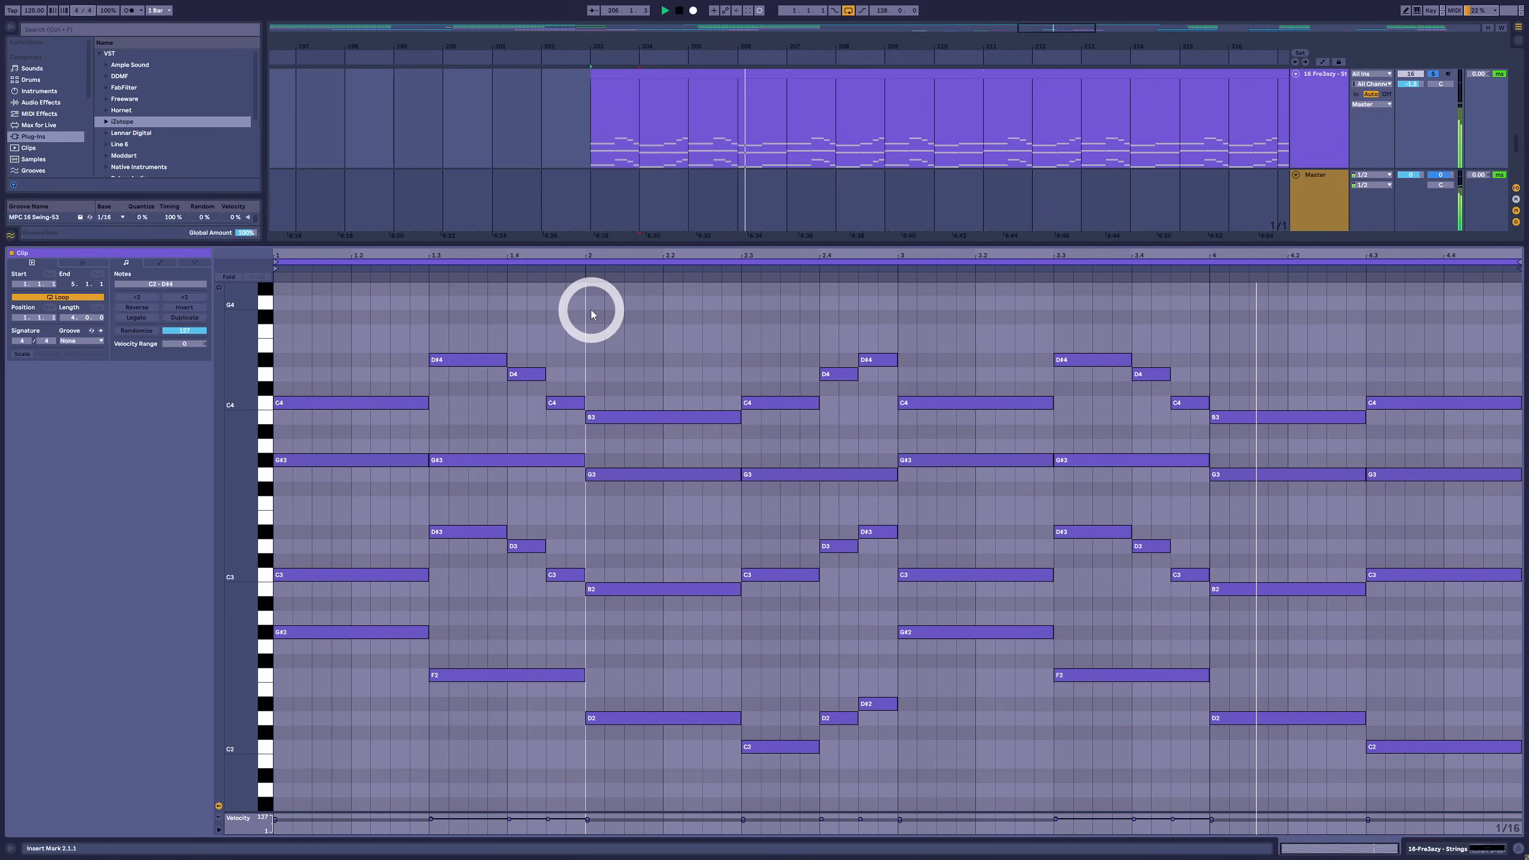
key("space")
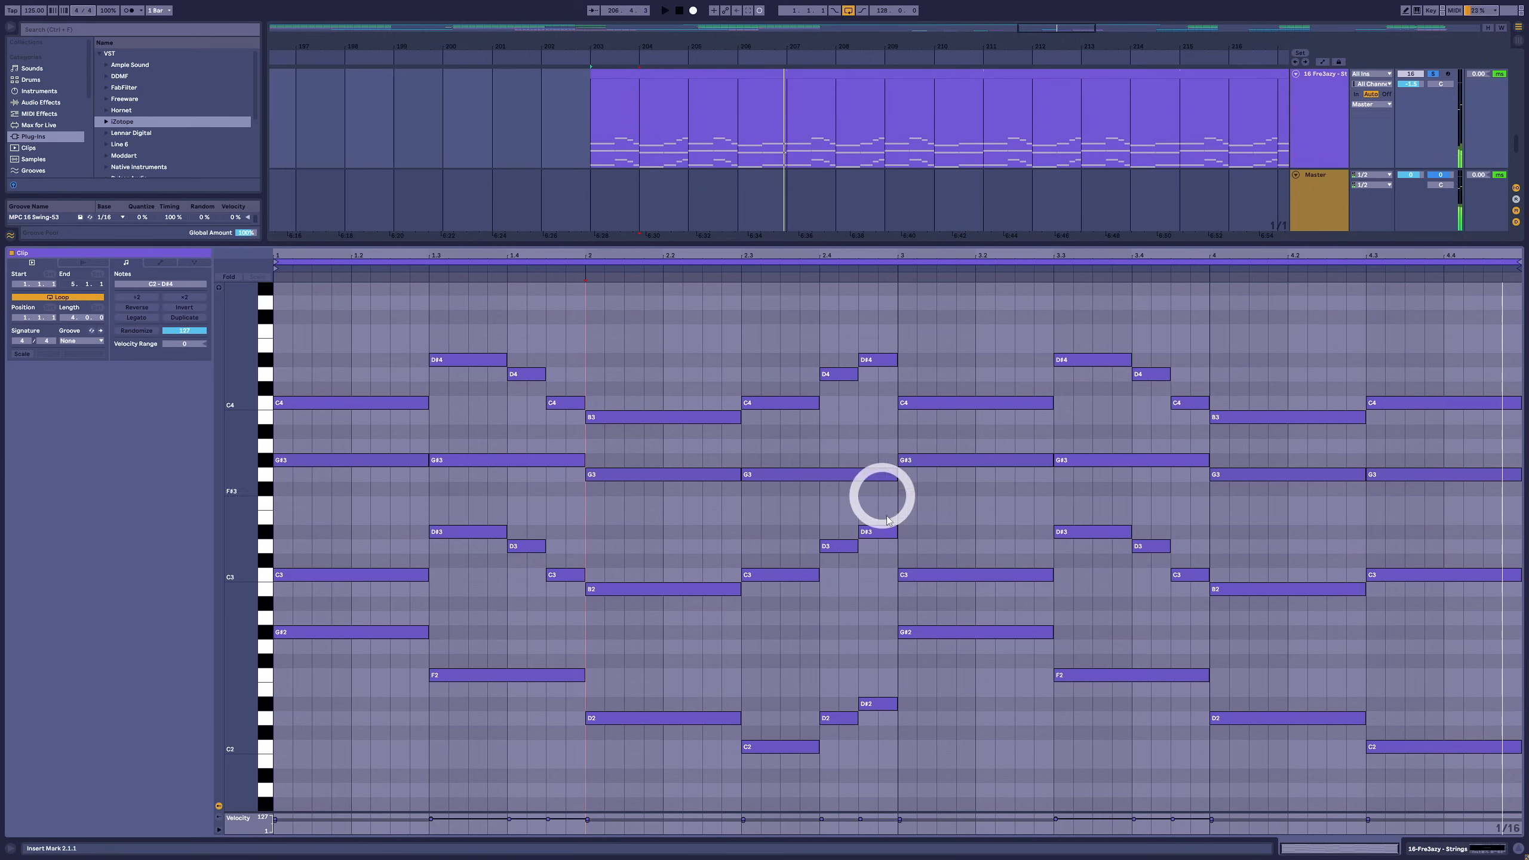
Step: Examine the stacked notes in bars 3 and 4 of the strings clip by selecting them group by group
left_click_drag(956, 324, 1035, 679)
left_click_drag(1083, 306, 1194, 725)
left_click_drag(1276, 354, 1327, 744)
left_click_drag(1437, 328, 1445, 804)
Step: Open the chord clip on the Grand Piano track, select each of its four chords in turn and play it
key("shift+Tab")
double_click(700, 480)
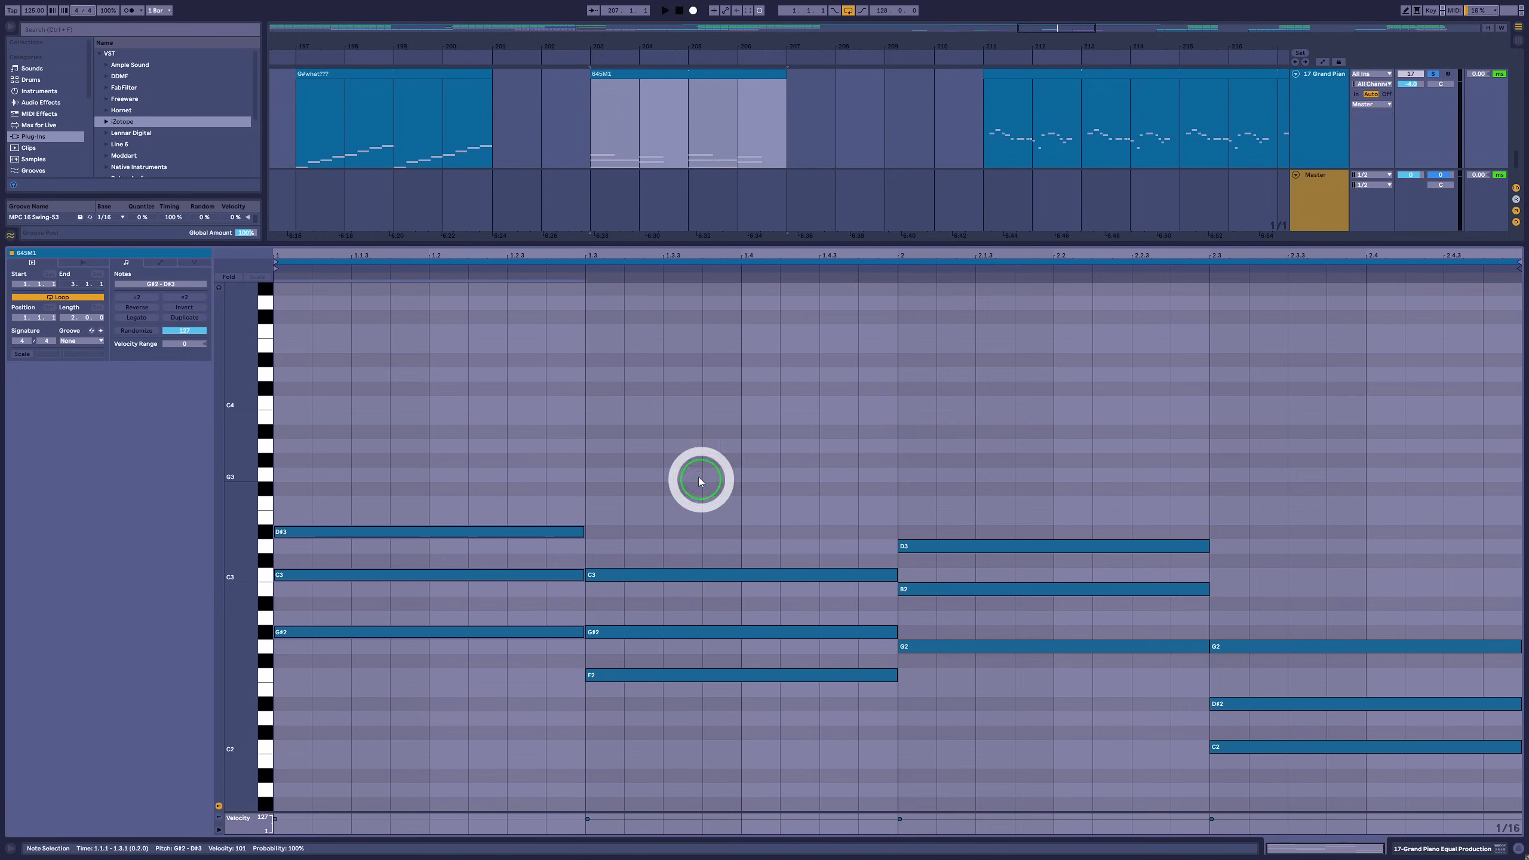
left_click_drag(406, 427, 417, 686)
left_click_drag(709, 482, 762, 744)
left_click_drag(983, 467, 999, 710)
left_click_drag(1360, 526, 1387, 821)
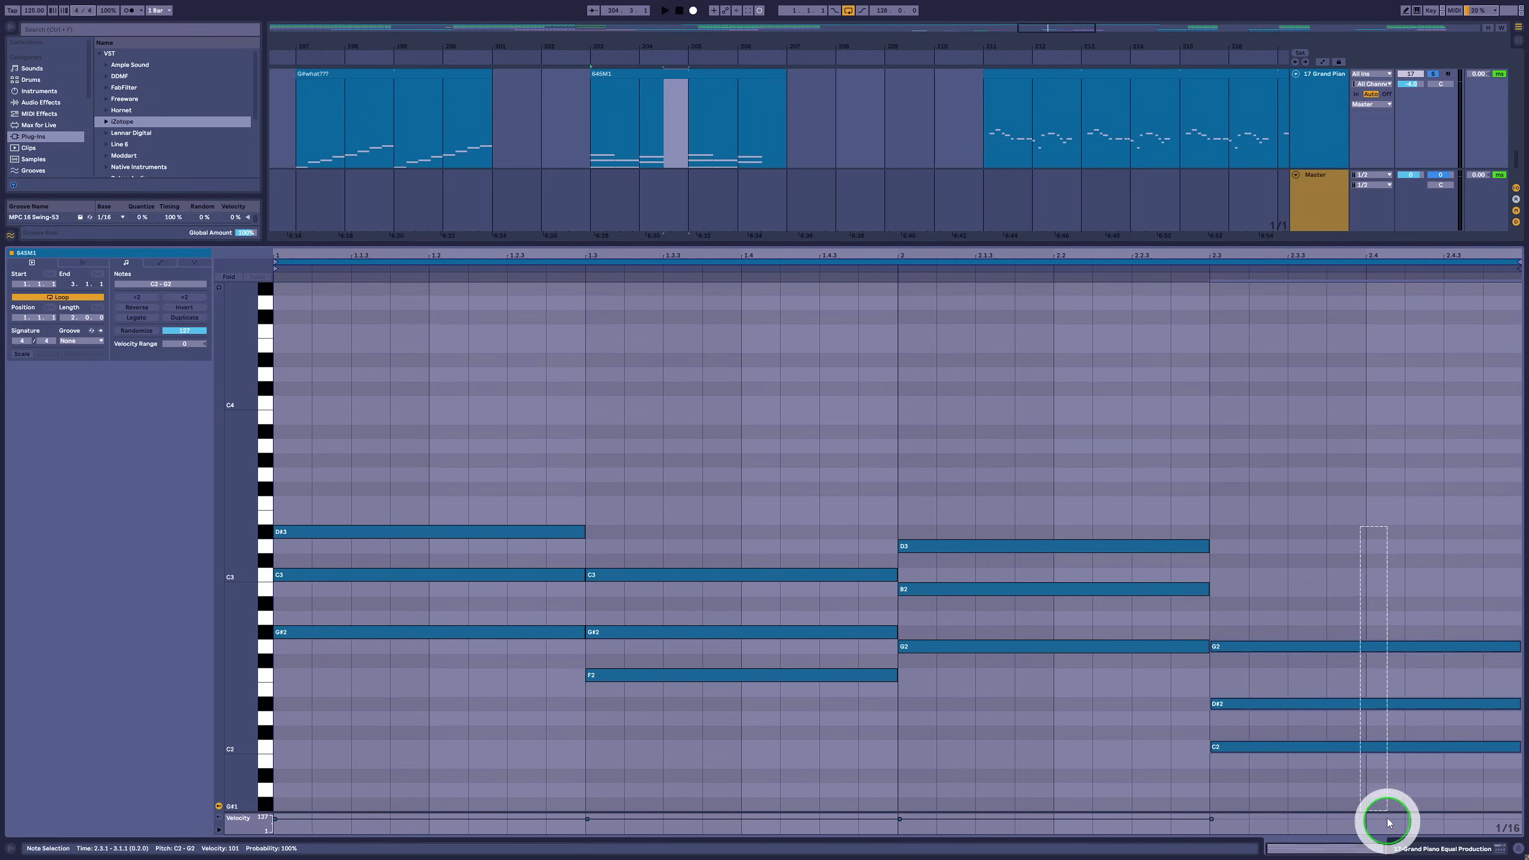
key("space")
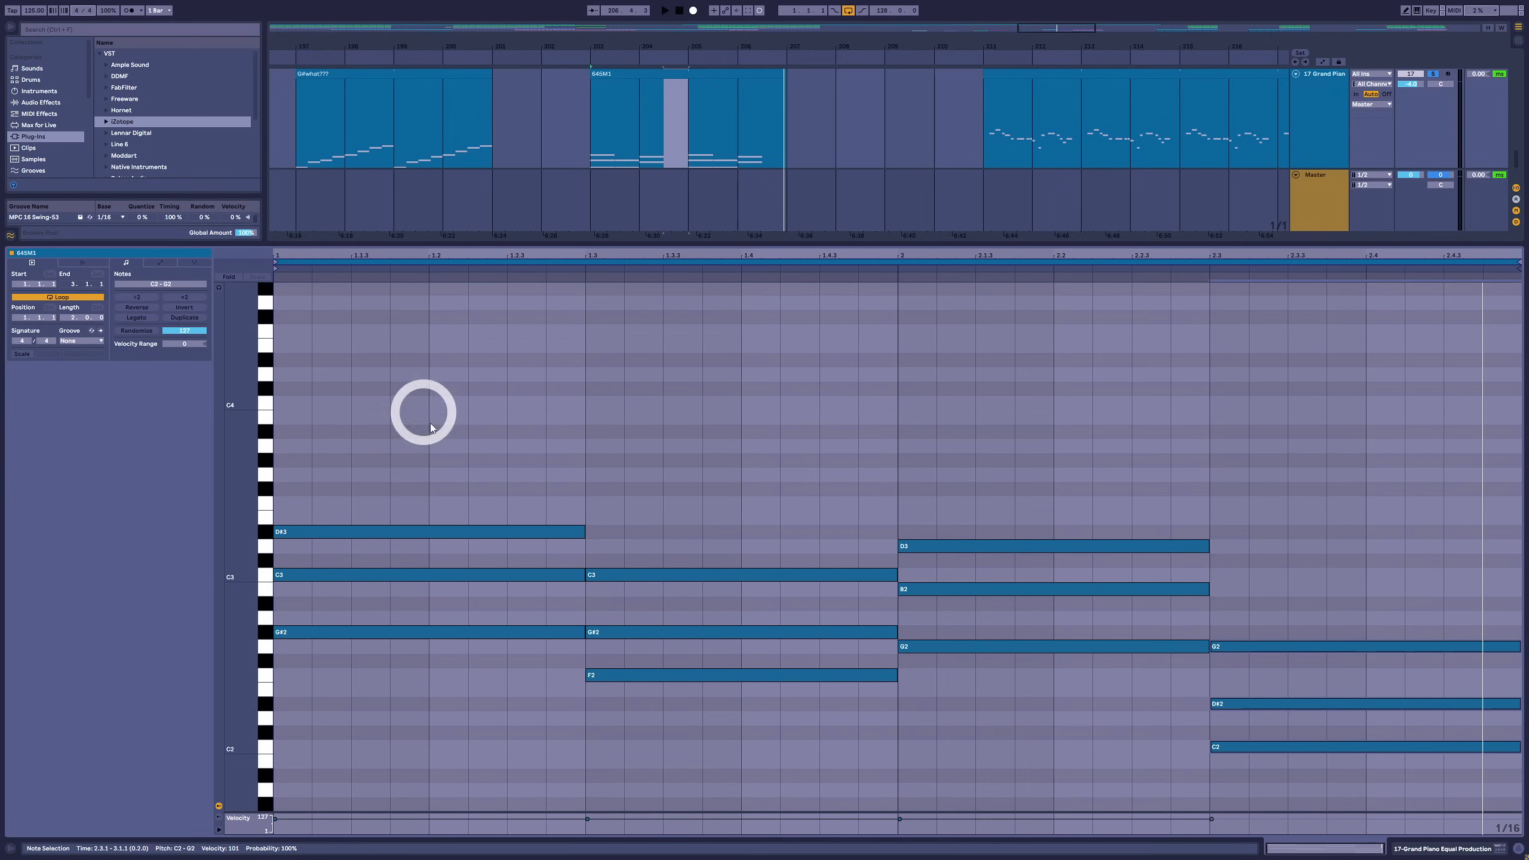
Step: Pick out the individual chord notes, going through the first two chords and on to G2 in the third
left_click(364, 632)
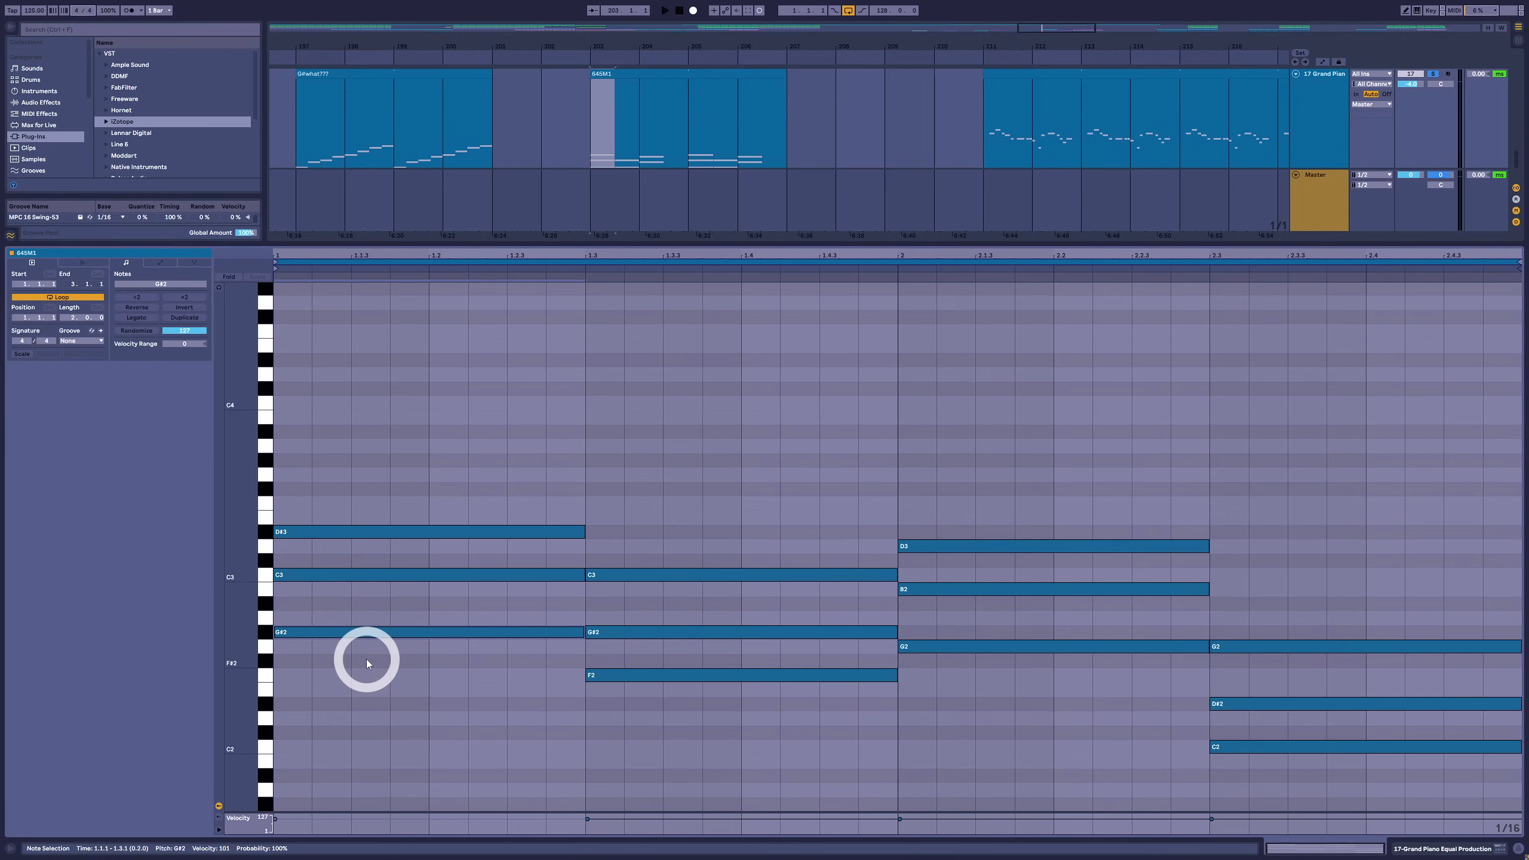
left_click_drag(341, 608, 335, 671)
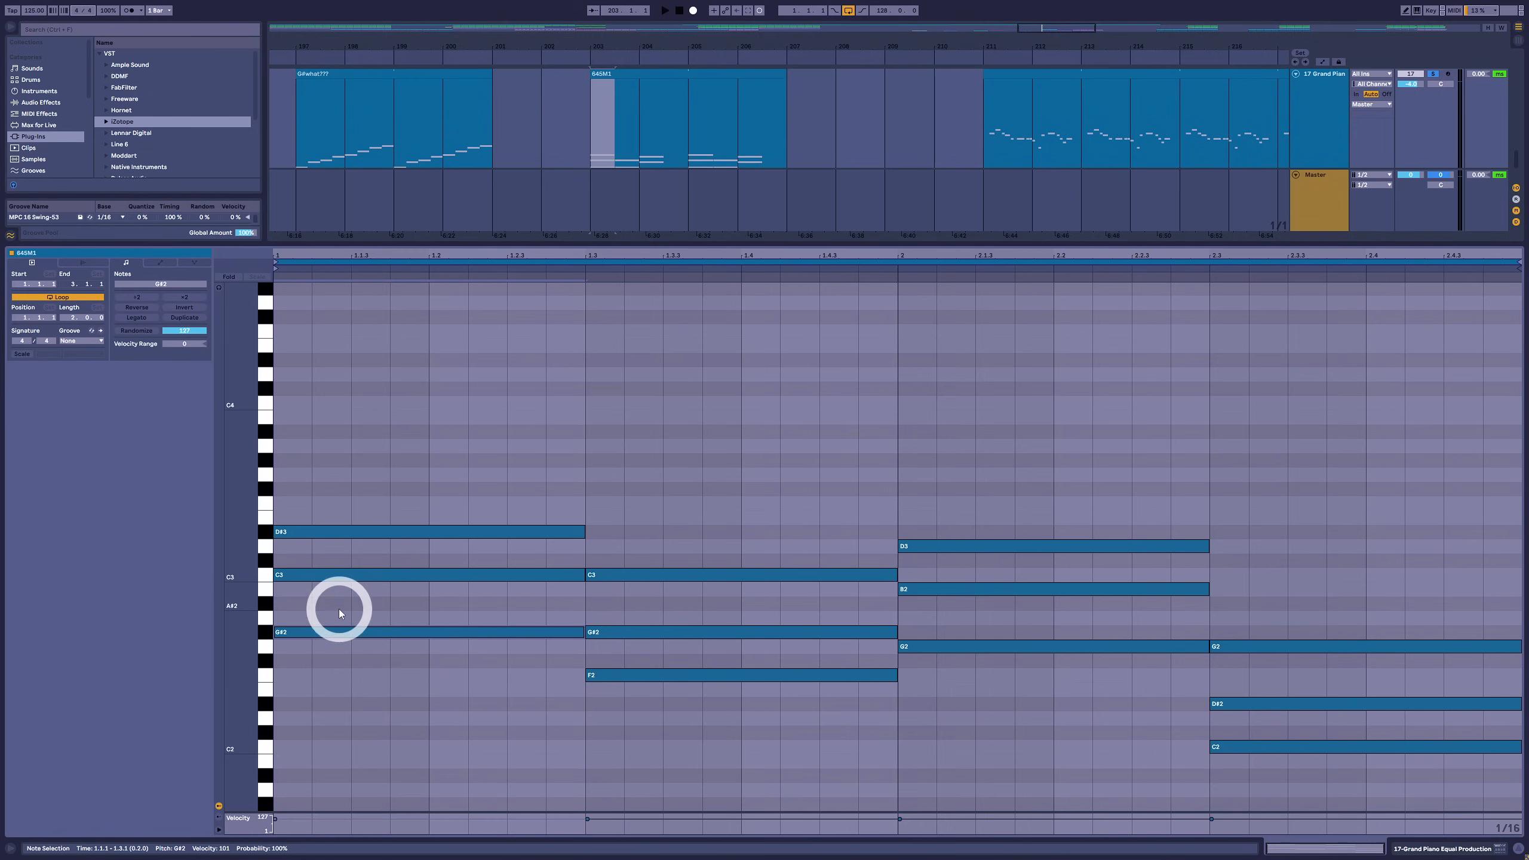
left_click(377, 593)
left_click(375, 533)
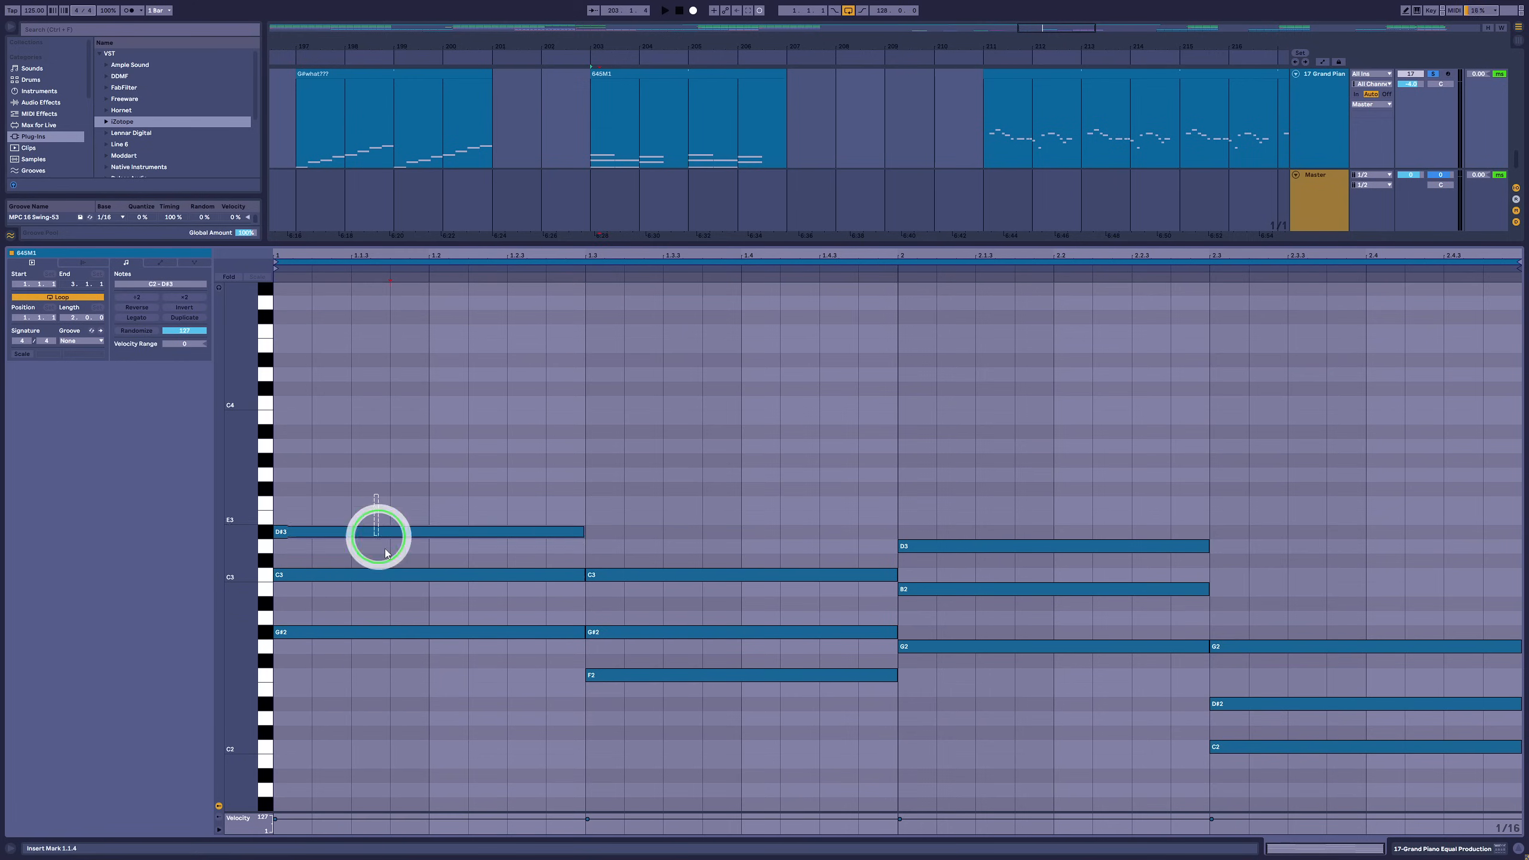
left_click(645, 577)
left_click(645, 634)
left_click(648, 676)
left_click(989, 646)
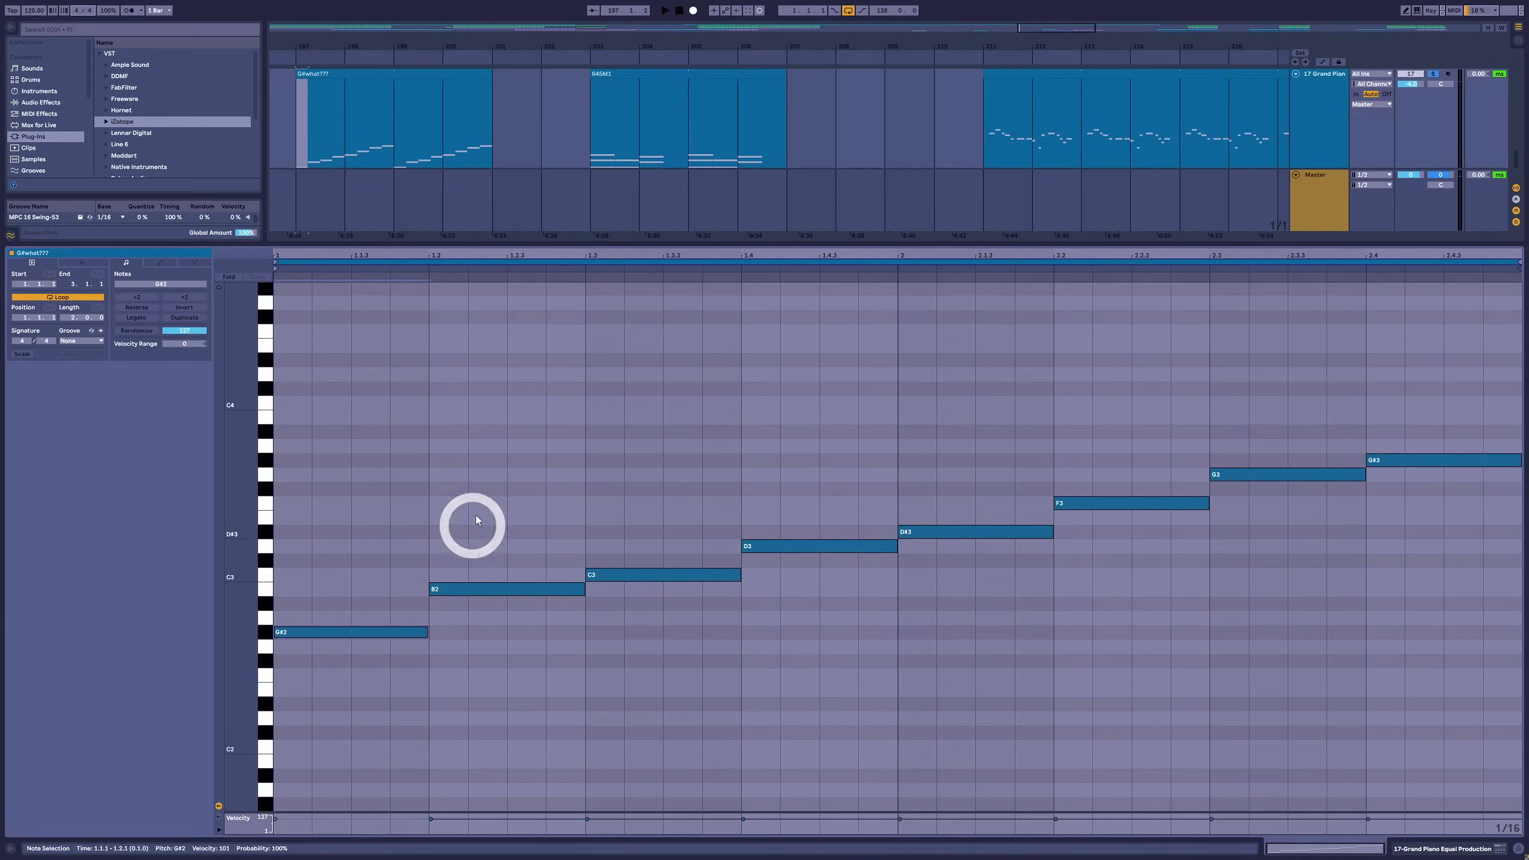
Step: Select the notes of the ascending Grand Piano scale one by one, from B2 to G#3
left_click(488, 588)
left_click_drag(624, 507, 647, 588)
left_click_drag(771, 495, 780, 558)
left_click_drag(933, 401, 947, 545)
left_click_drag(1080, 462, 1099, 543)
left_click_drag(1251, 433, 1270, 490)
left_click_drag(1397, 410, 1419, 490)
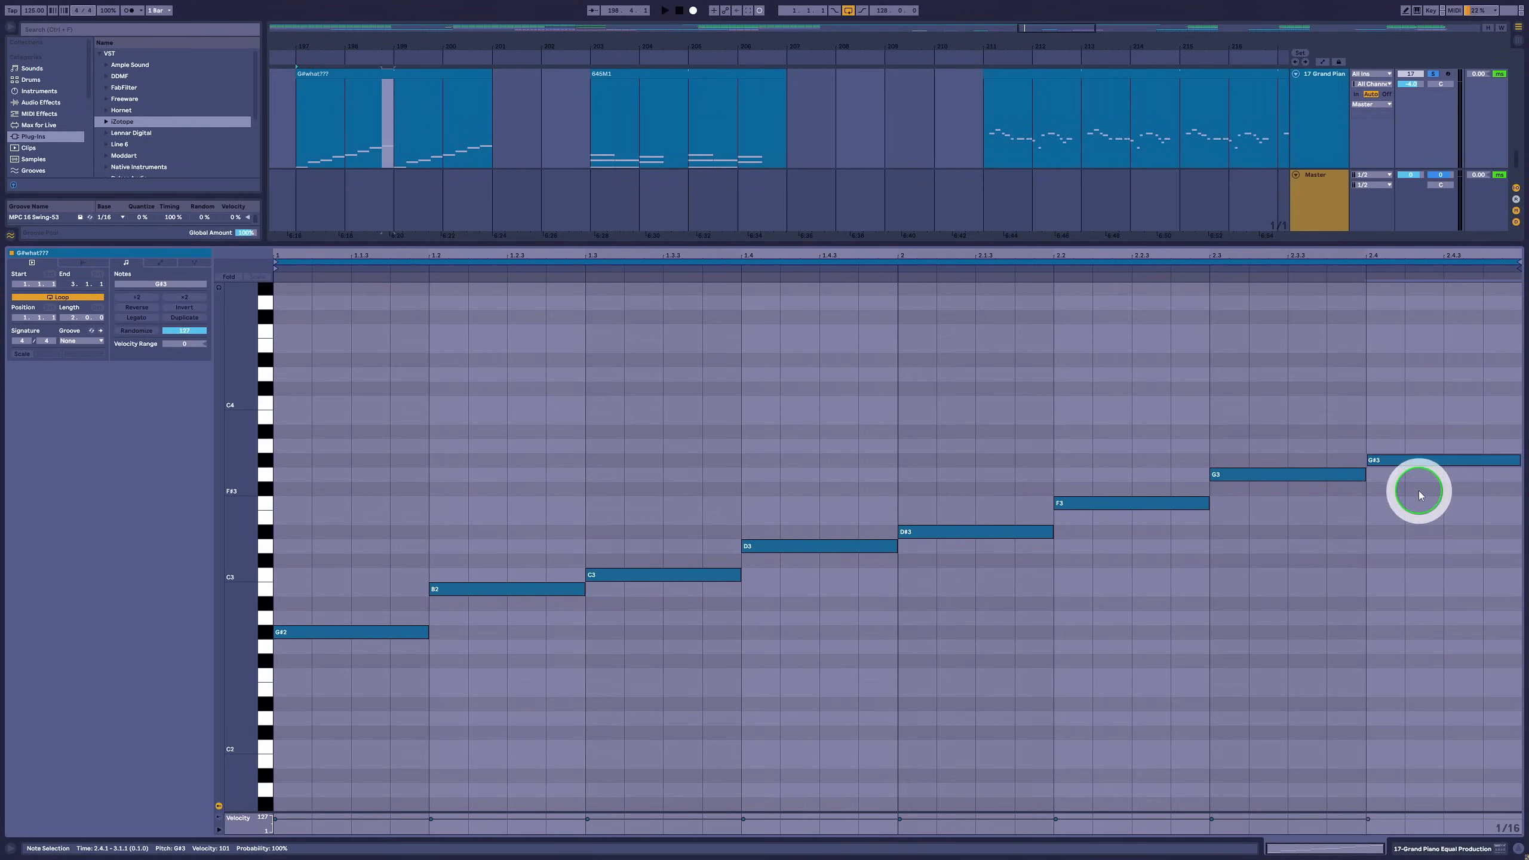
Step: Go through all eight notes of the piano scale individually, from G#2 up to G#3
left_click_drag(350, 591, 354, 683)
left_click_drag(484, 529, 516, 600)
left_click_drag(632, 519, 647, 610)
left_click_drag(779, 510, 795, 580)
left_click_drag(972, 496, 972, 601)
left_click_drag(1107, 467, 1116, 525)
left_click_drag(1260, 446, 1270, 509)
left_click_drag(1412, 419, 1416, 481)
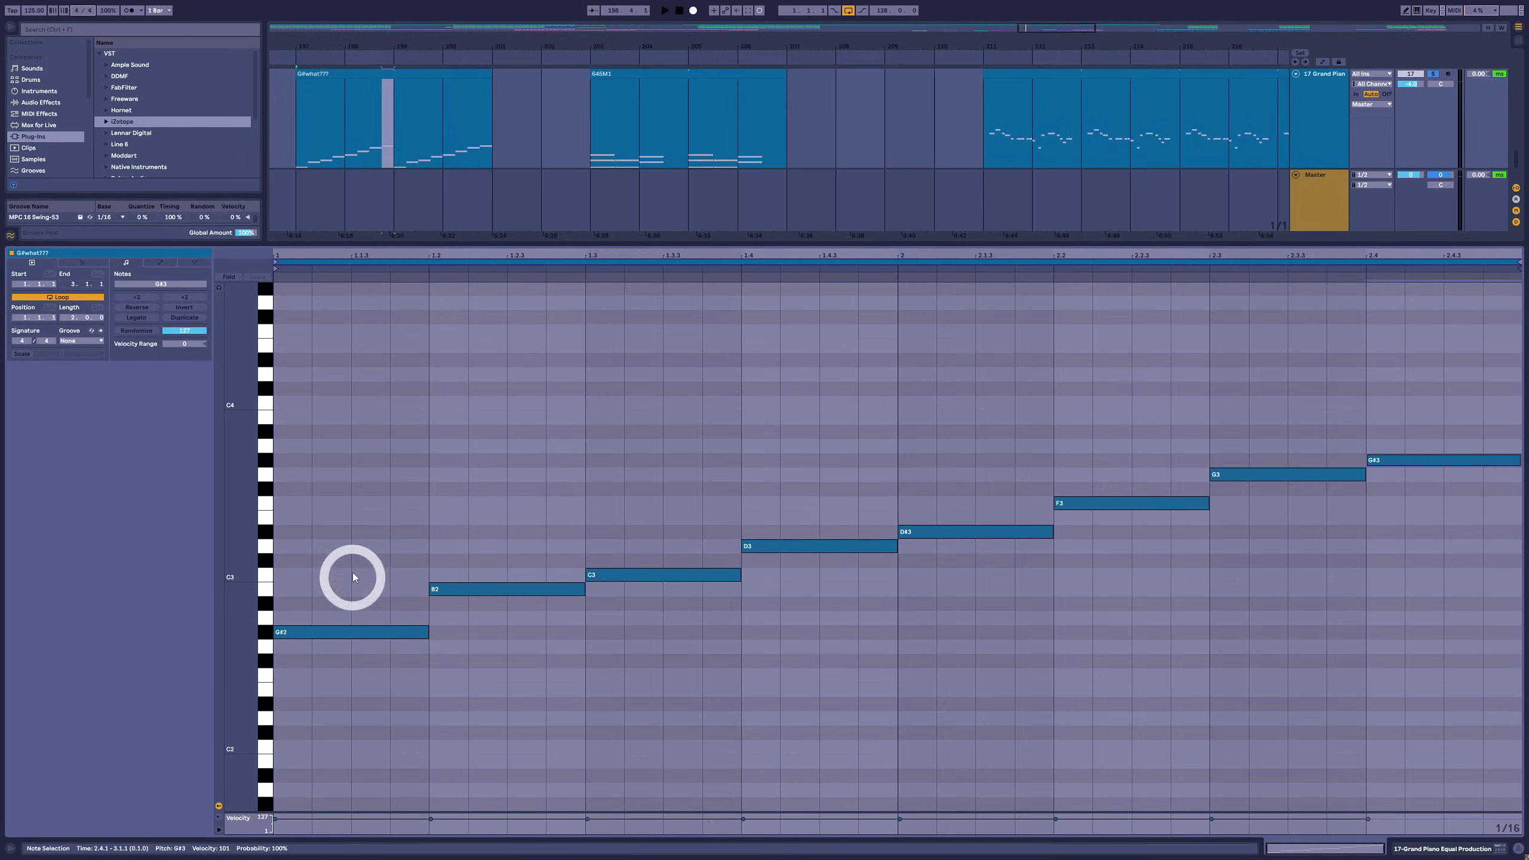
Step: Compare neighbouring notes of the Grand Piano scale by selecting them in pairs, from G#2–B2 up to G3–G#3
left_click_drag(353, 586, 474, 649)
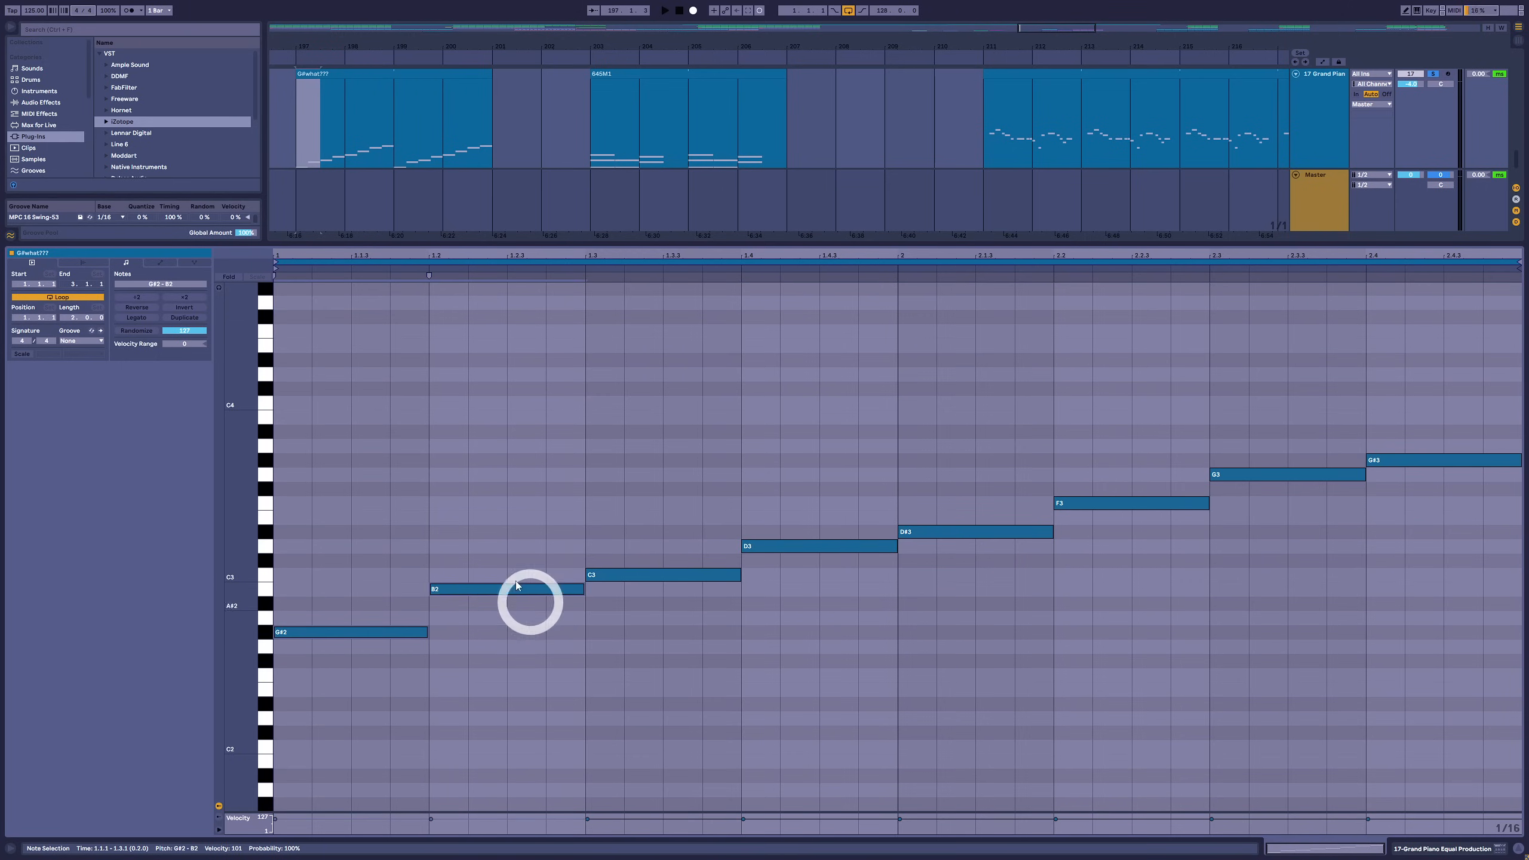
left_click(422, 634)
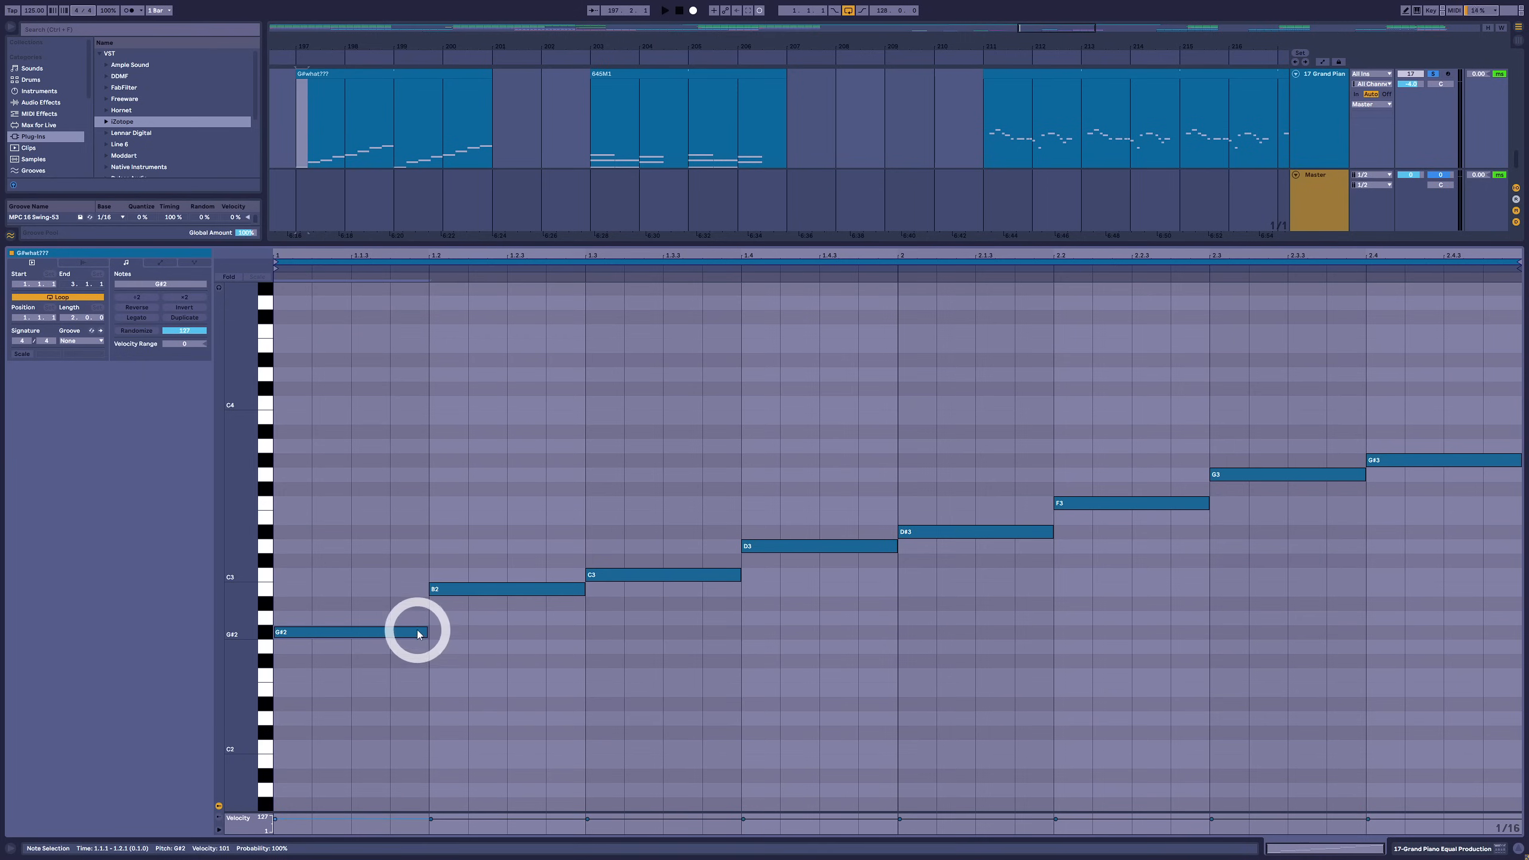
left_click(419, 614)
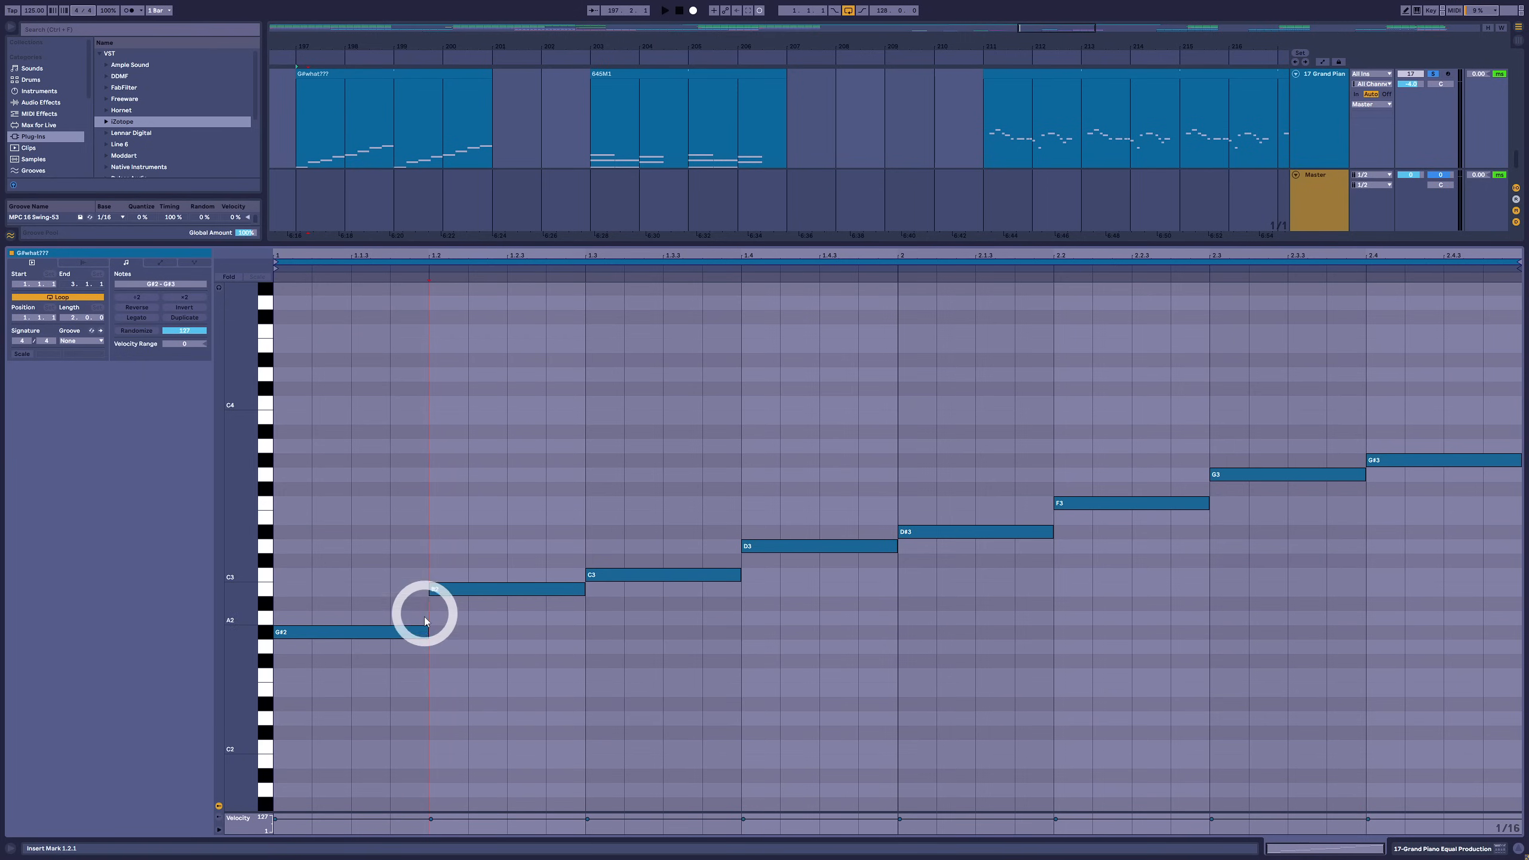
left_click_drag(378, 572, 469, 679)
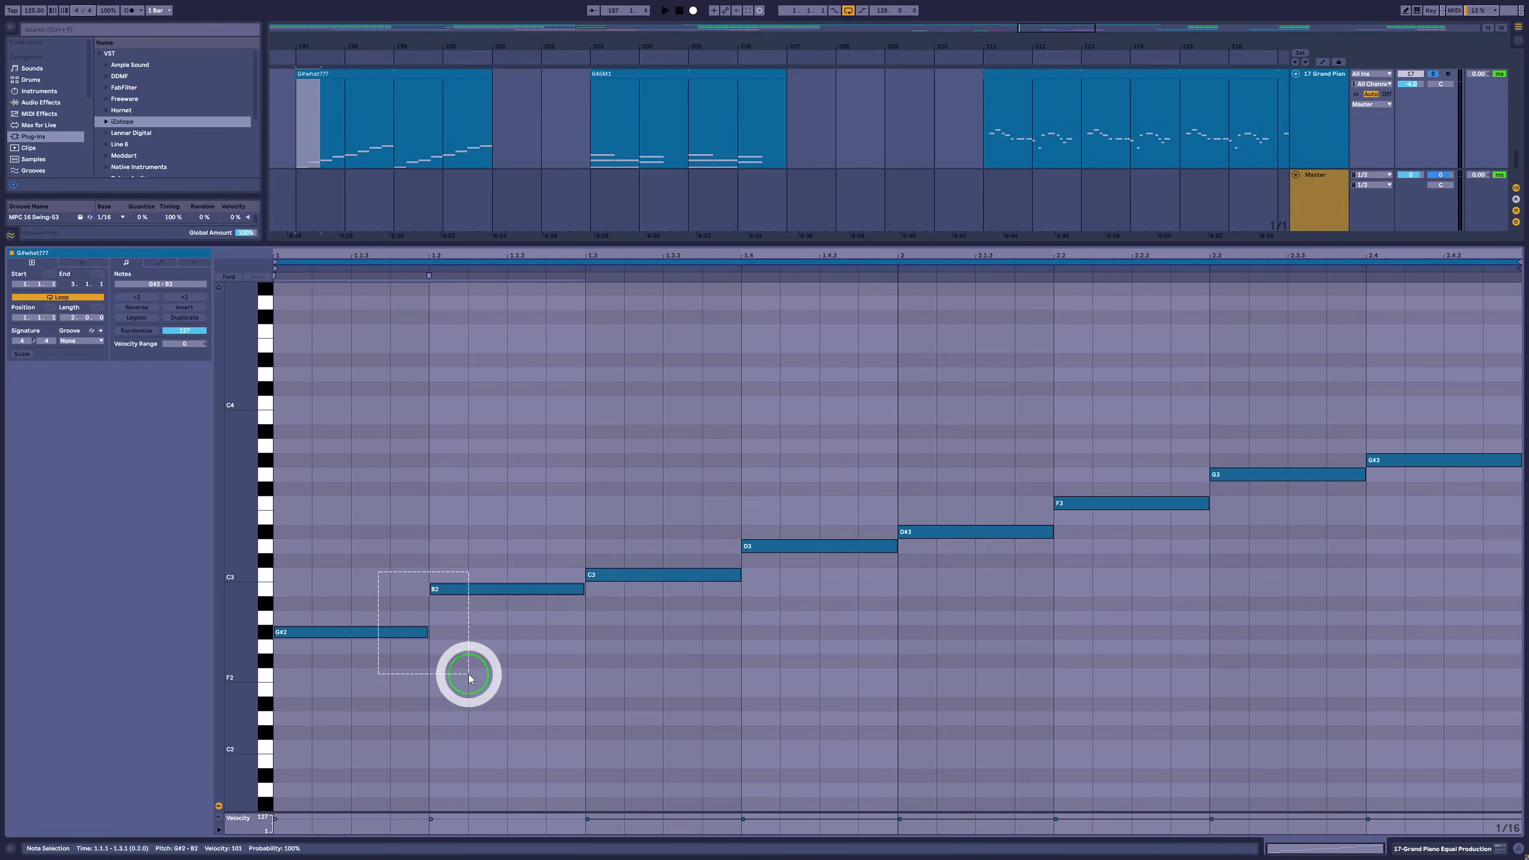
left_click_drag(539, 545, 623, 647)
left_click_drag(698, 515, 798, 632)
left_click_drag(825, 488, 973, 602)
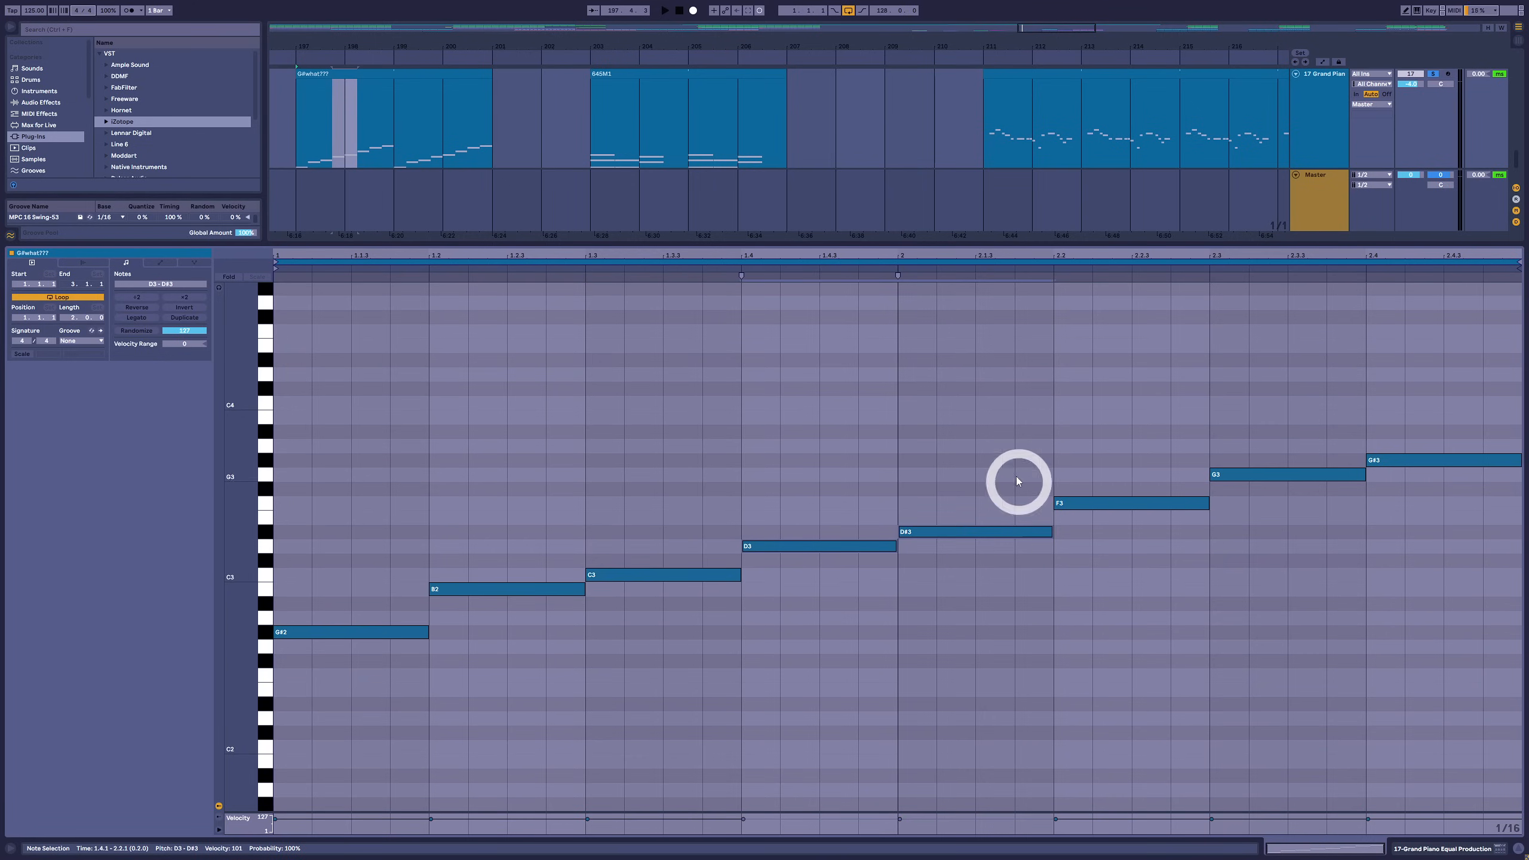
left_click_drag(1010, 474, 1083, 575)
left_click_drag(1150, 453, 1384, 479)
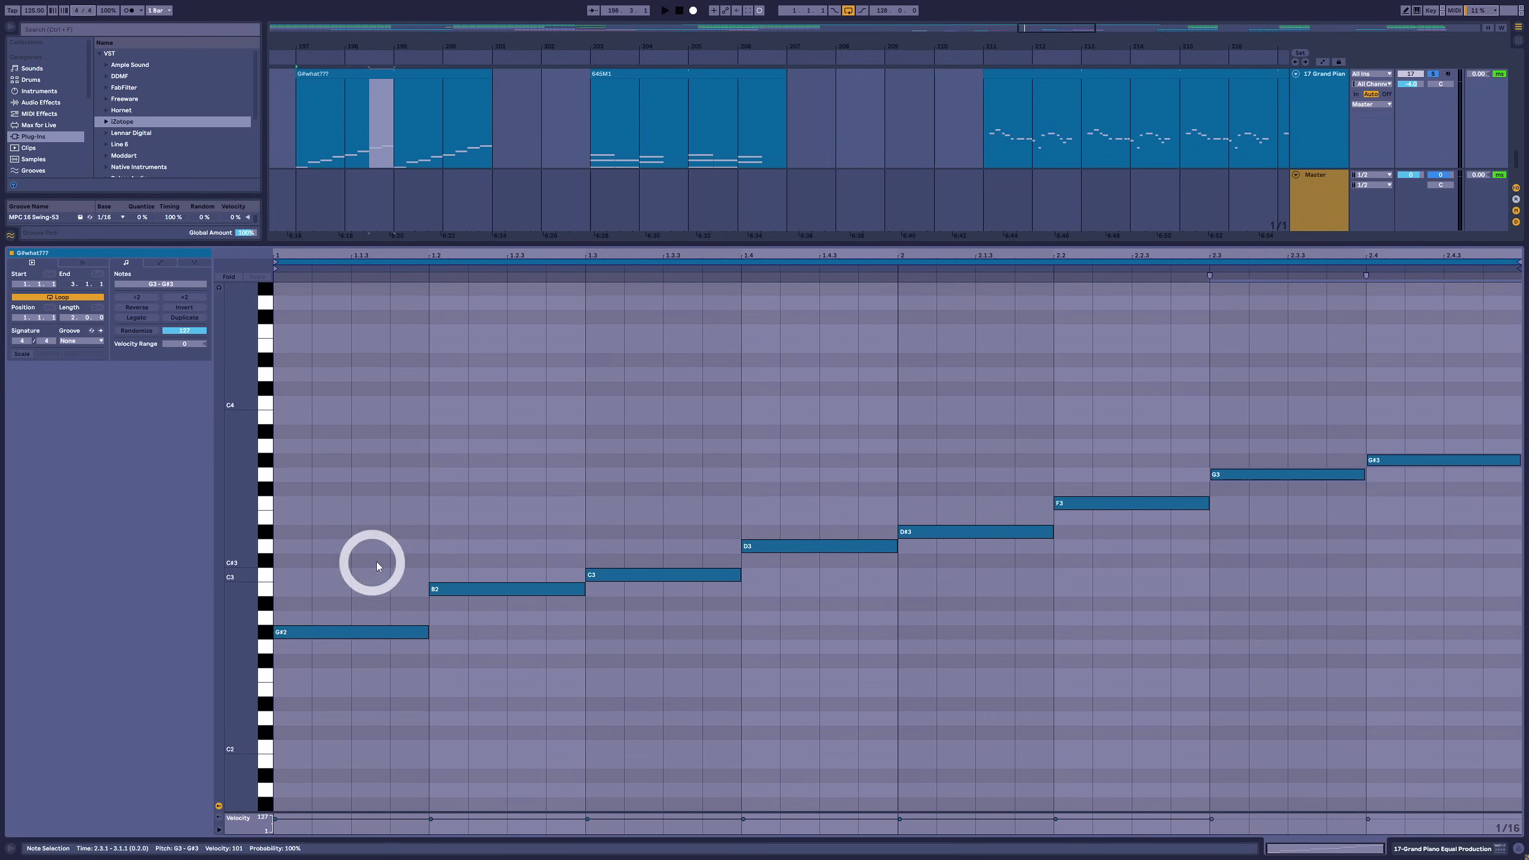
Step: Select the lowest scale note, G#2, turn on scale highlighting for the clip and set its root to G#/Ab
left_click_drag(392, 500, 308, 726)
left_click(22, 354)
left_click(48, 353)
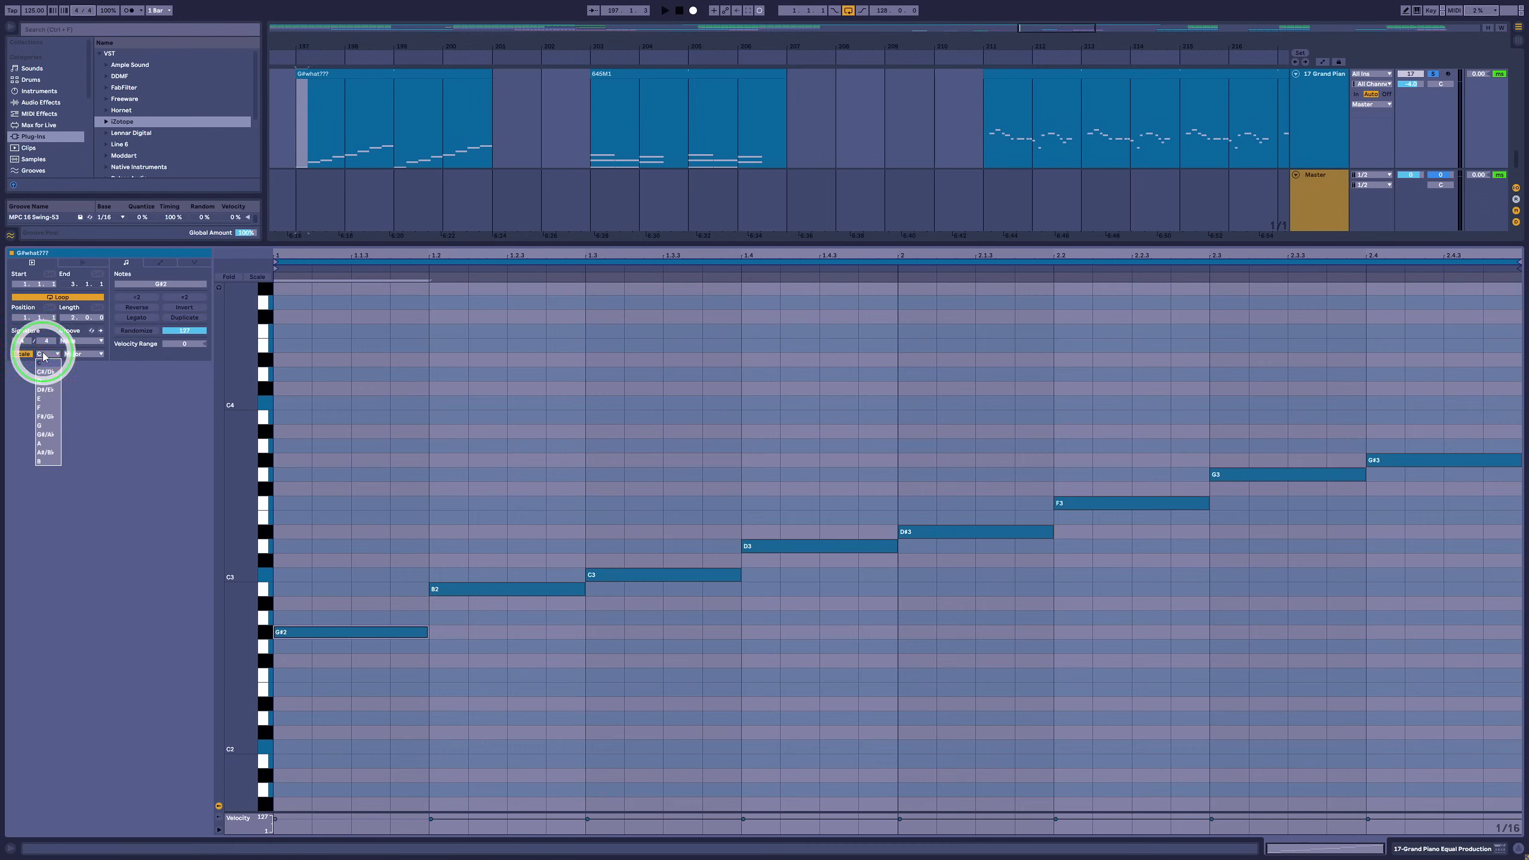
left_click(45, 433)
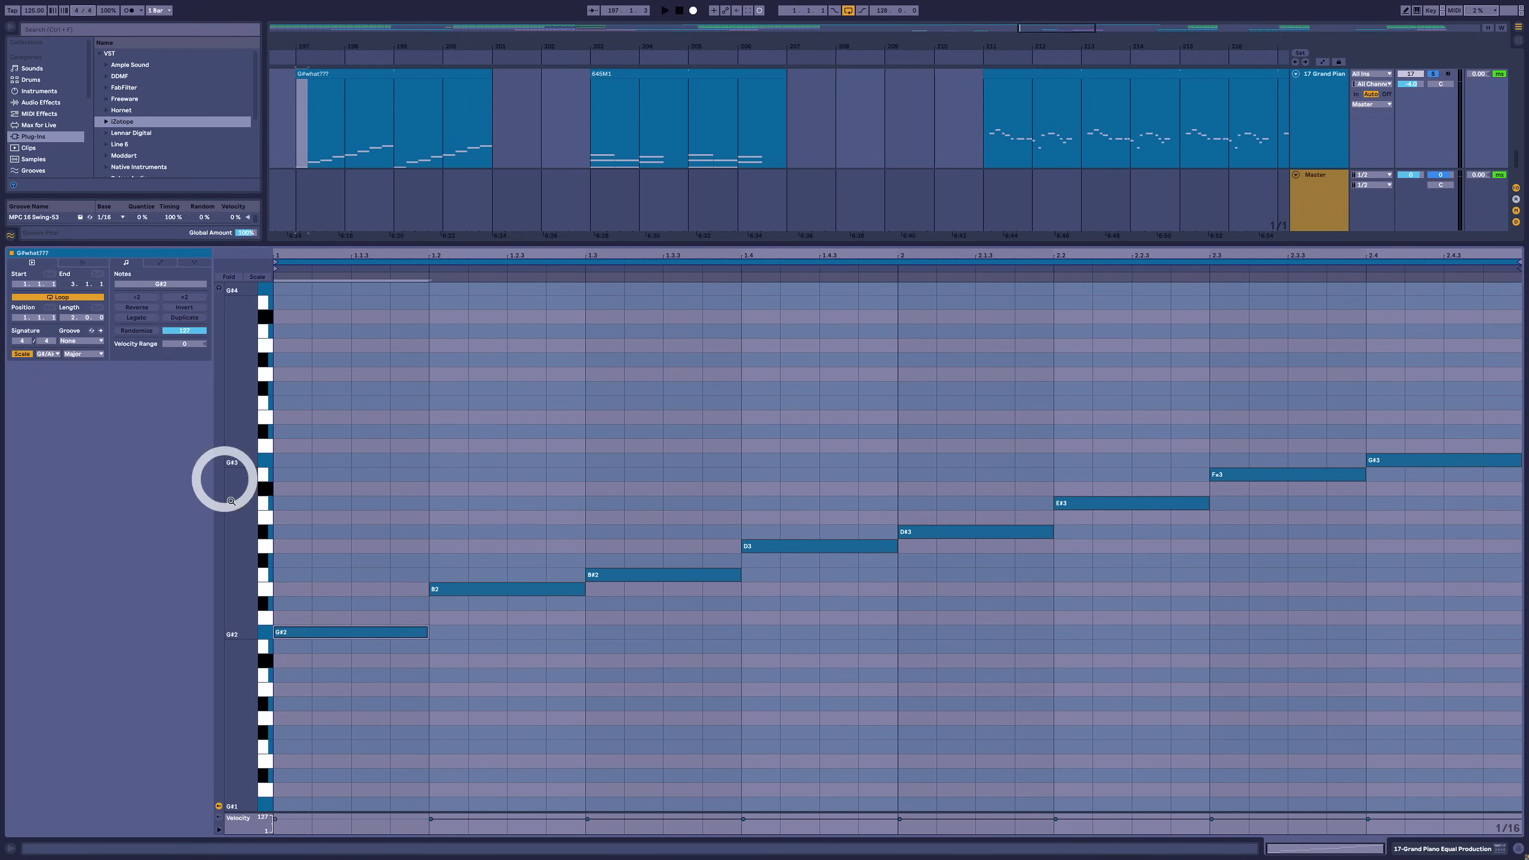
Step: Check the clip's notes against the G# Major scale, picking out the second to fourth notes and the upper four together
left_click(442, 588)
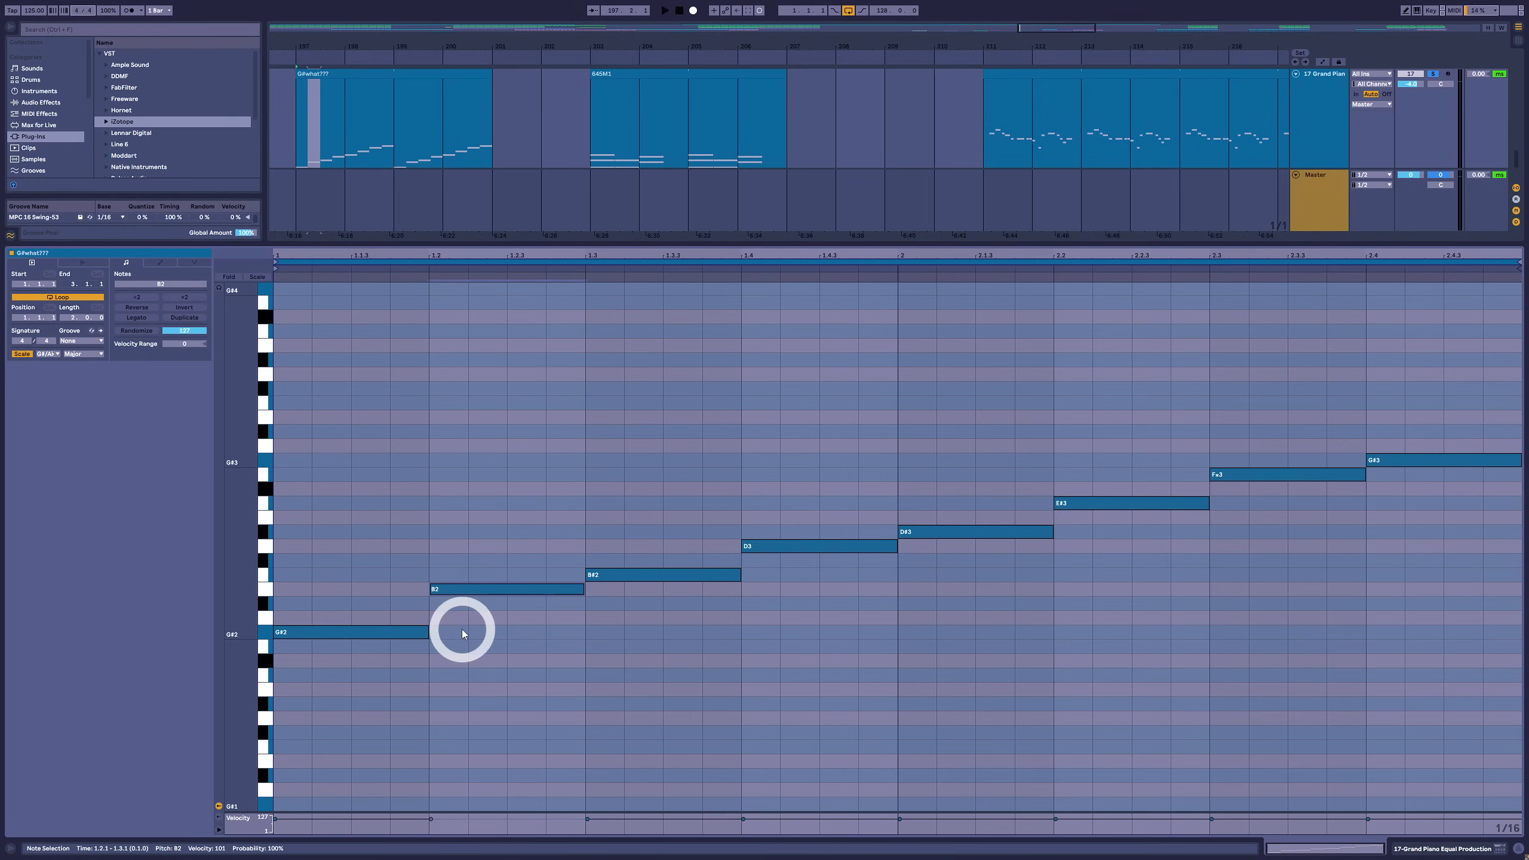
left_click(663, 575)
left_click(786, 545)
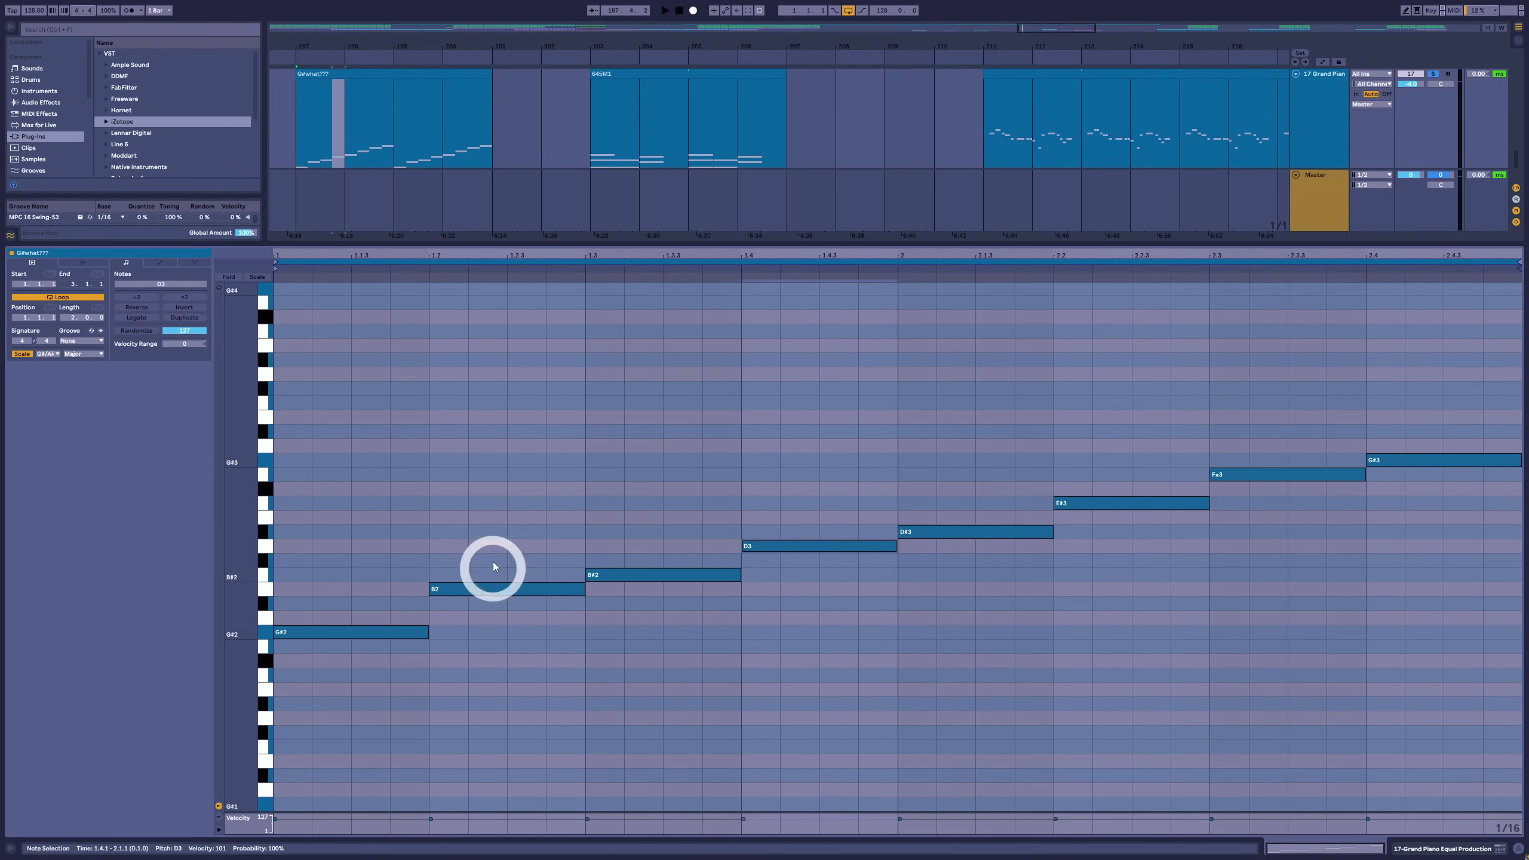
left_click(490, 589)
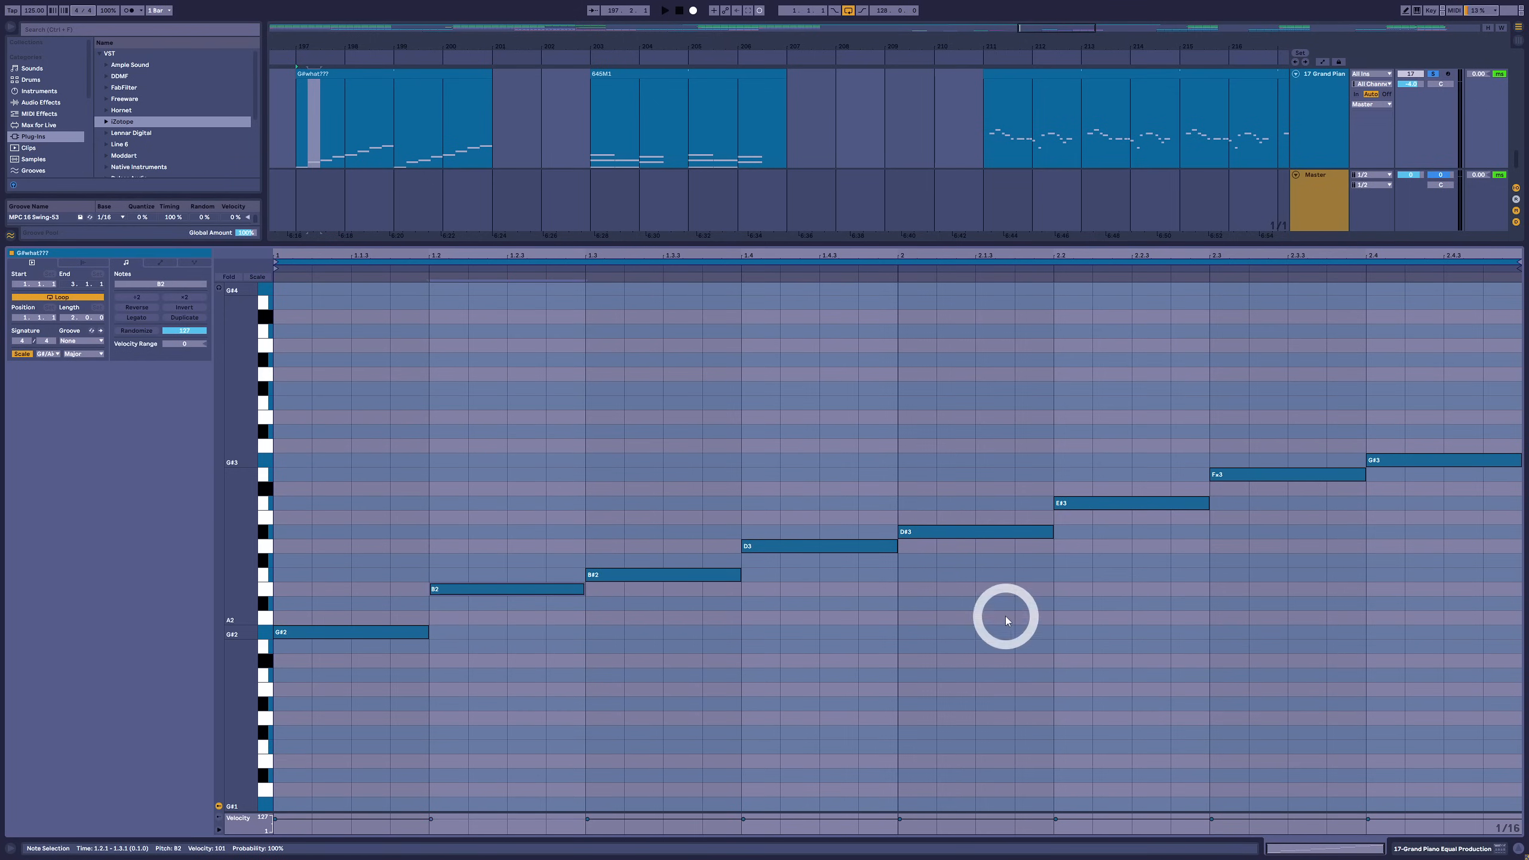
left_click_drag(966, 424, 1514, 671)
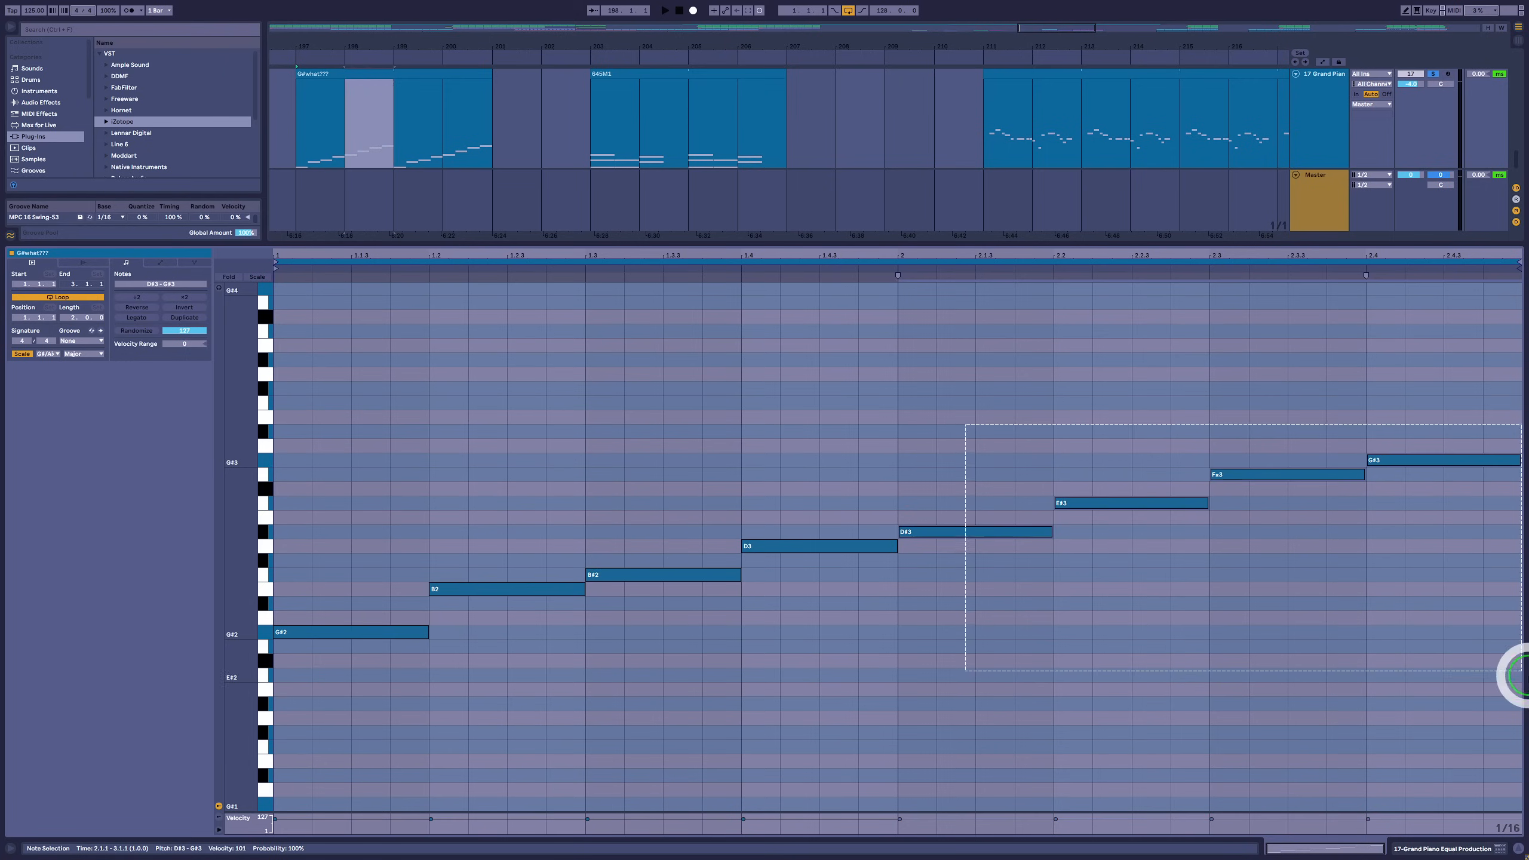
Step: Switch the scale type to Minor and check the notes against it one by one, from G#2 up to G3
left_click(84, 354)
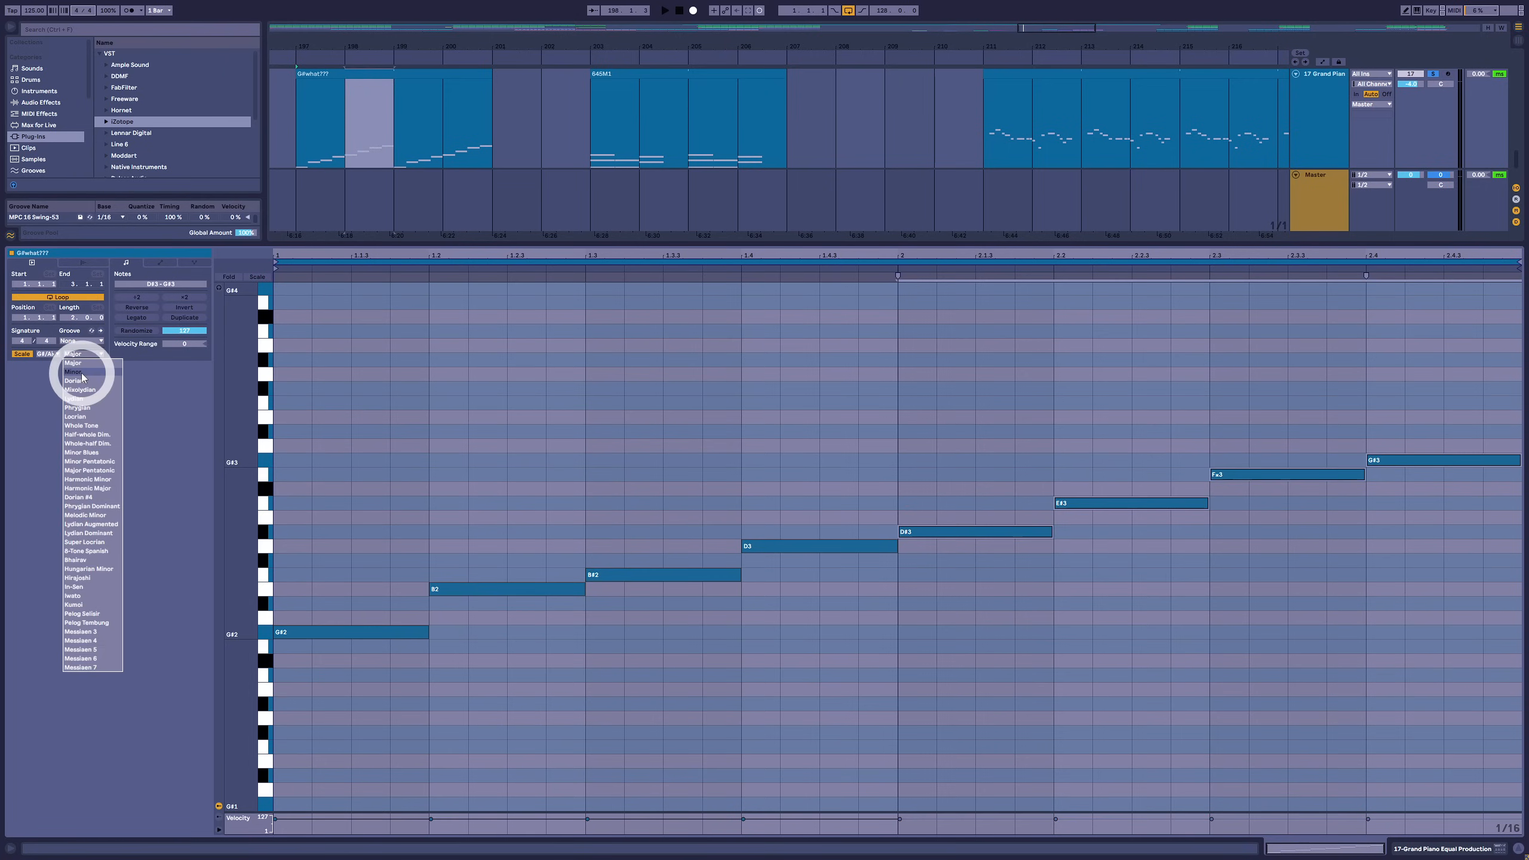
left_click(82, 374)
left_click_drag(366, 600, 374, 655)
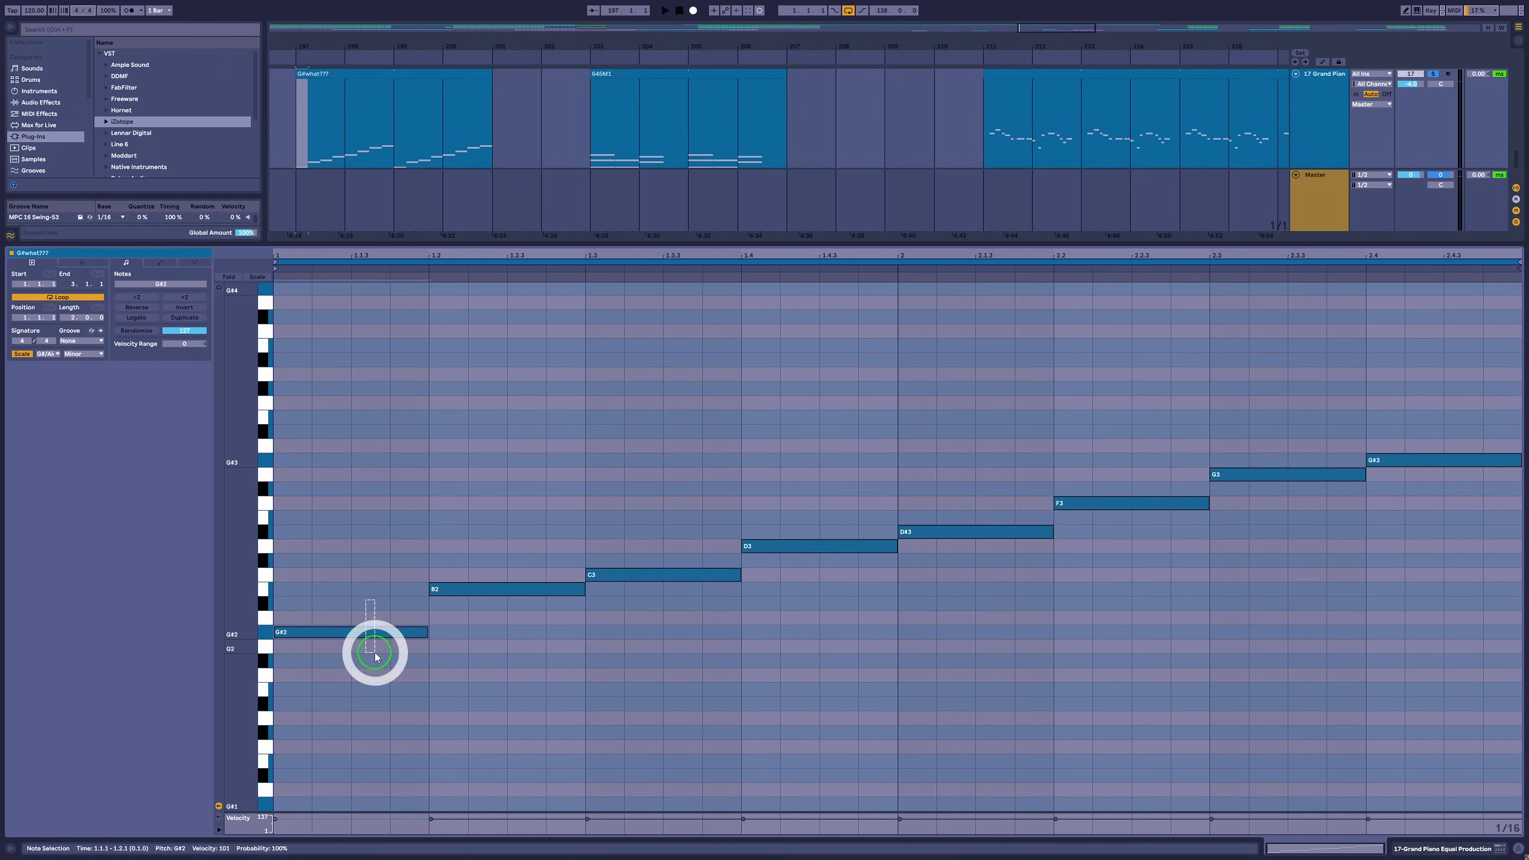
left_click(449, 589)
left_click_drag(352, 588, 350, 667)
left_click_drag(479, 559, 475, 615)
left_click_drag(625, 555, 625, 620)
left_click_drag(764, 526, 771, 585)
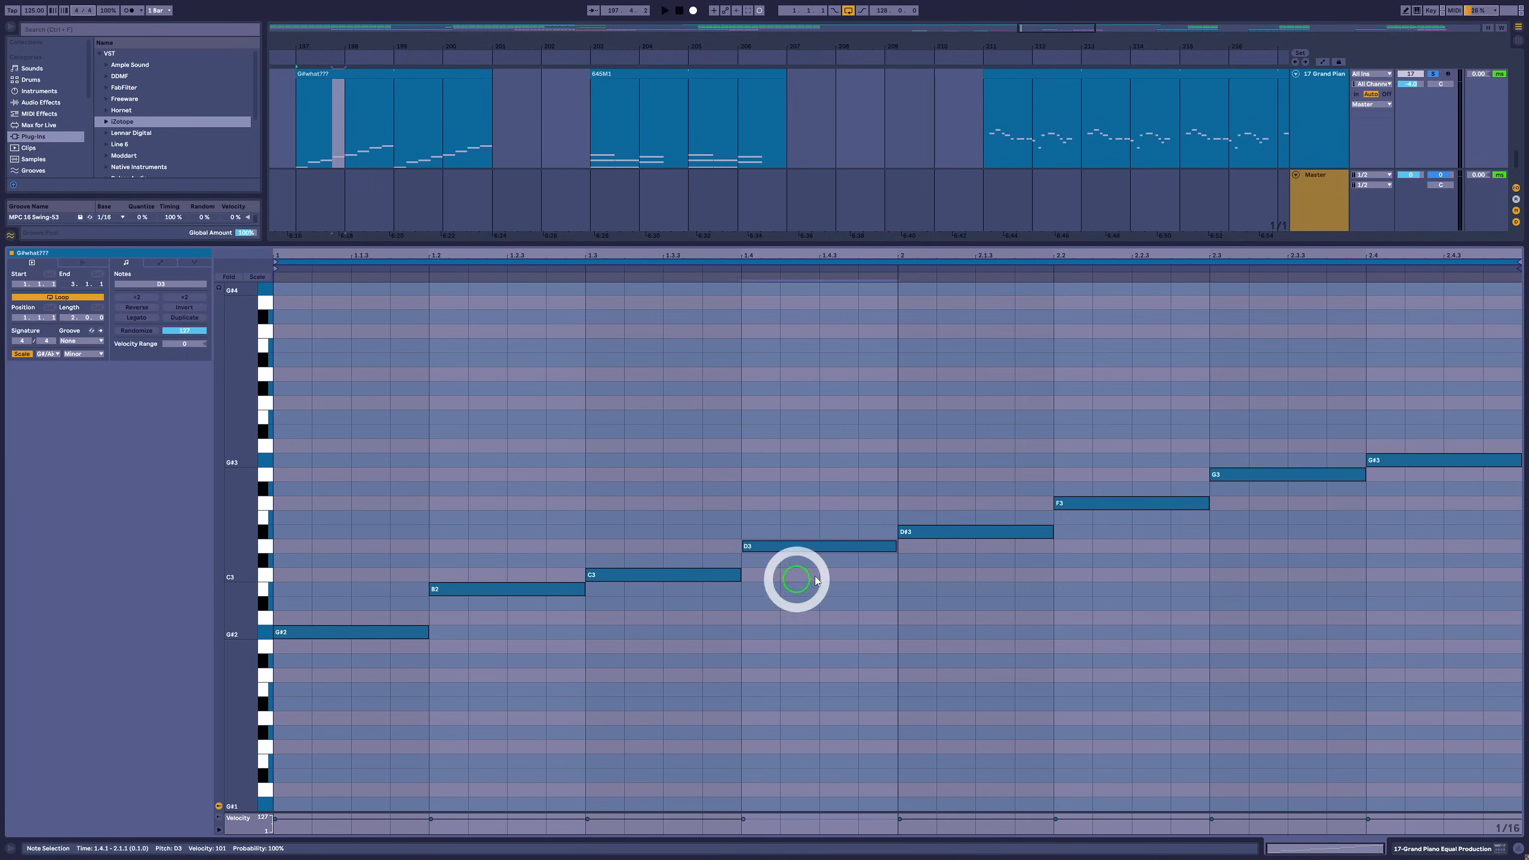
left_click_drag(921, 491, 989, 536)
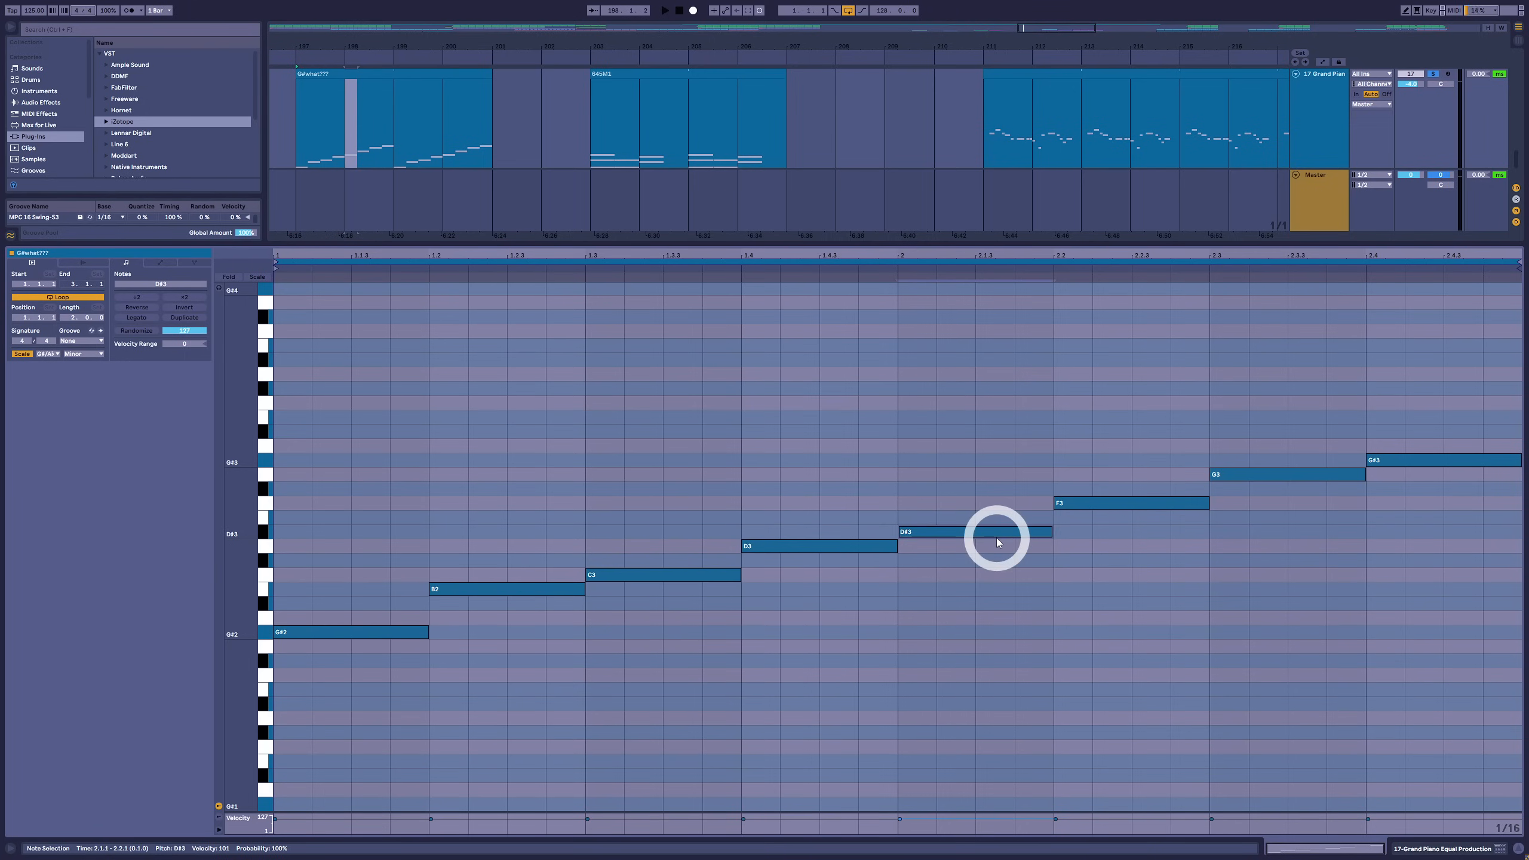
left_click_drag(1101, 455, 1098, 540)
left_click_drag(1262, 447, 1269, 550)
Step: Set the clip's scale type to Phrygian, then select the whole ascending run of notes
left_click(91, 356)
left_click(87, 358)
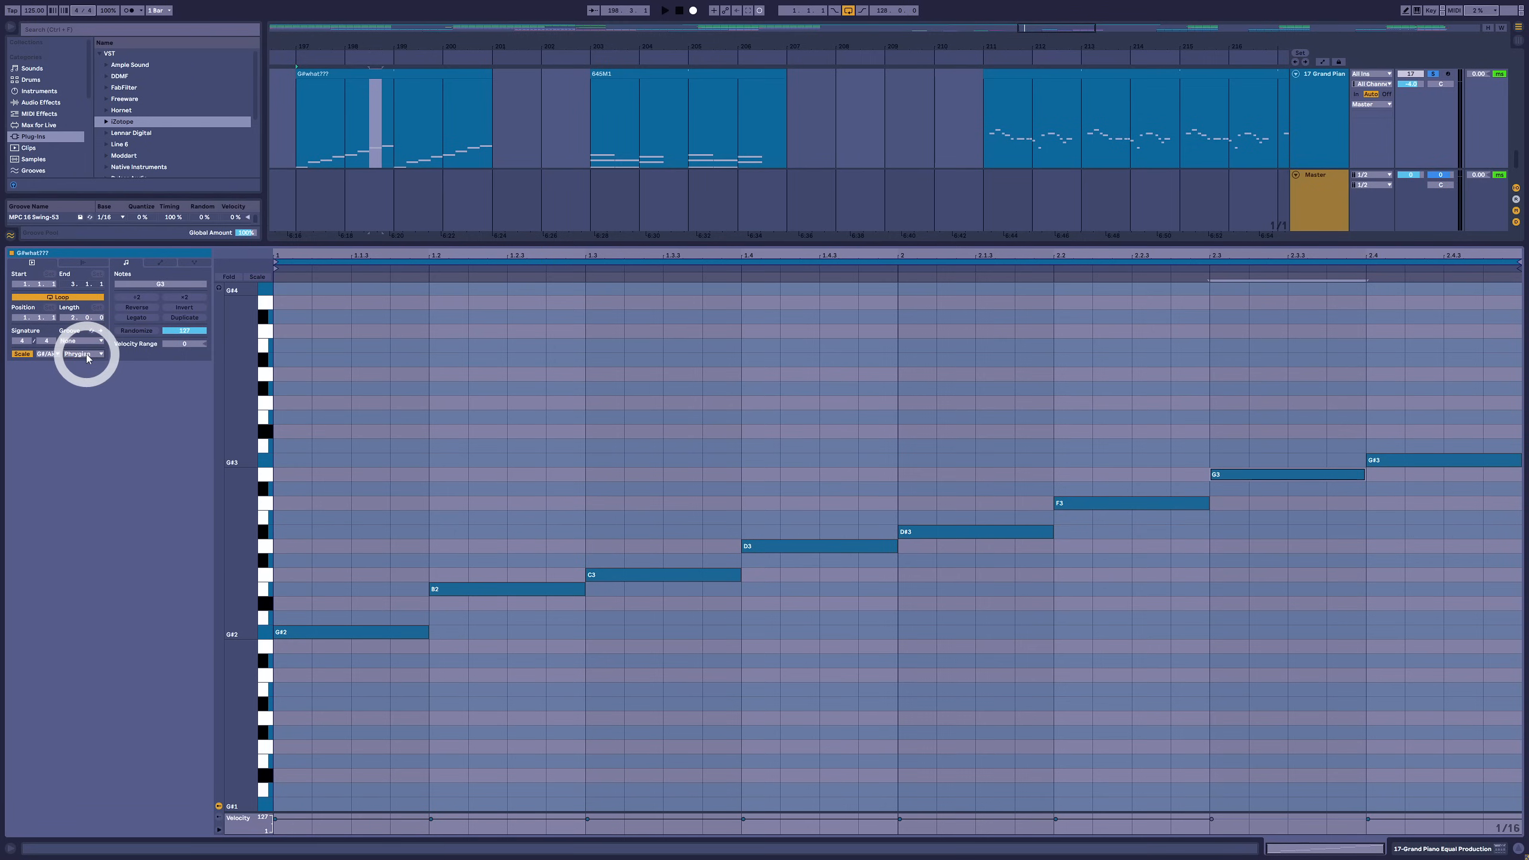
left_click(88, 355)
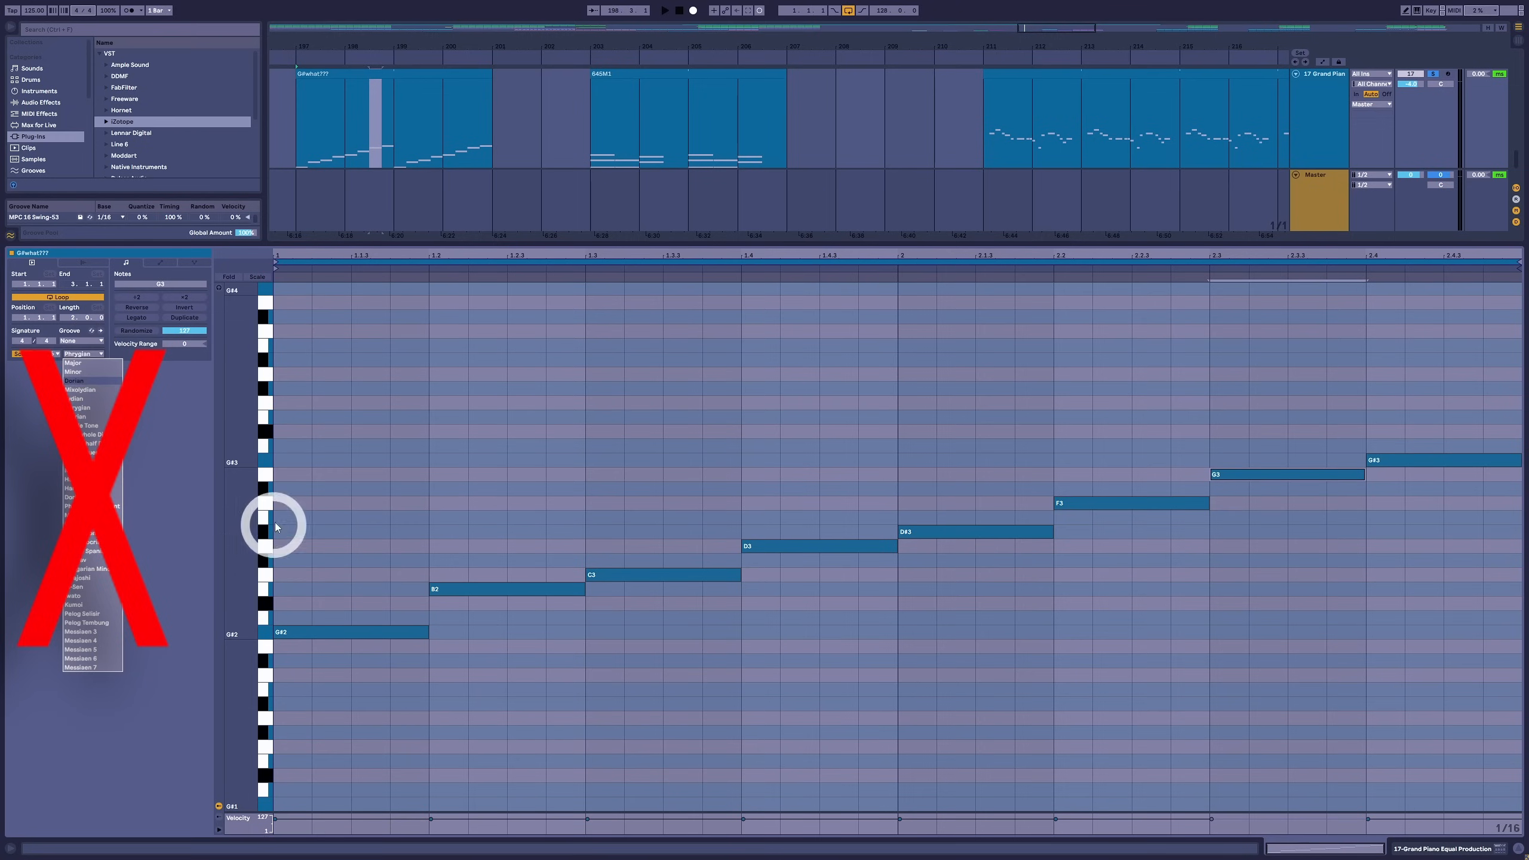
left_click(334, 648)
left_click_drag(1457, 371, 303, 747)
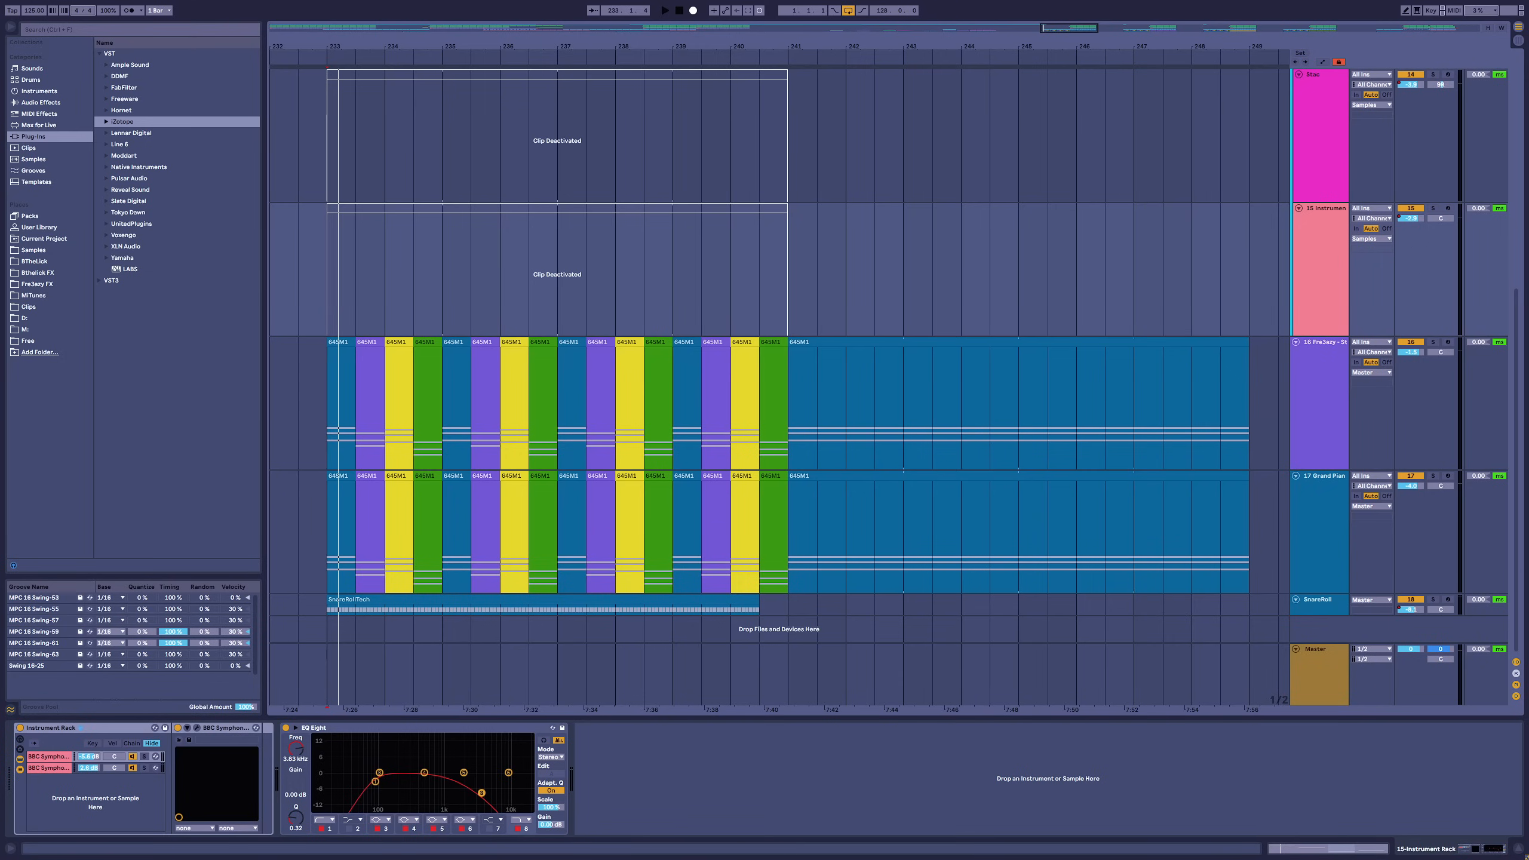
Step: Go through the chords of the Grand Piano chord clip, from the first to the third and fourth, and start playback
left_click(512, 642)
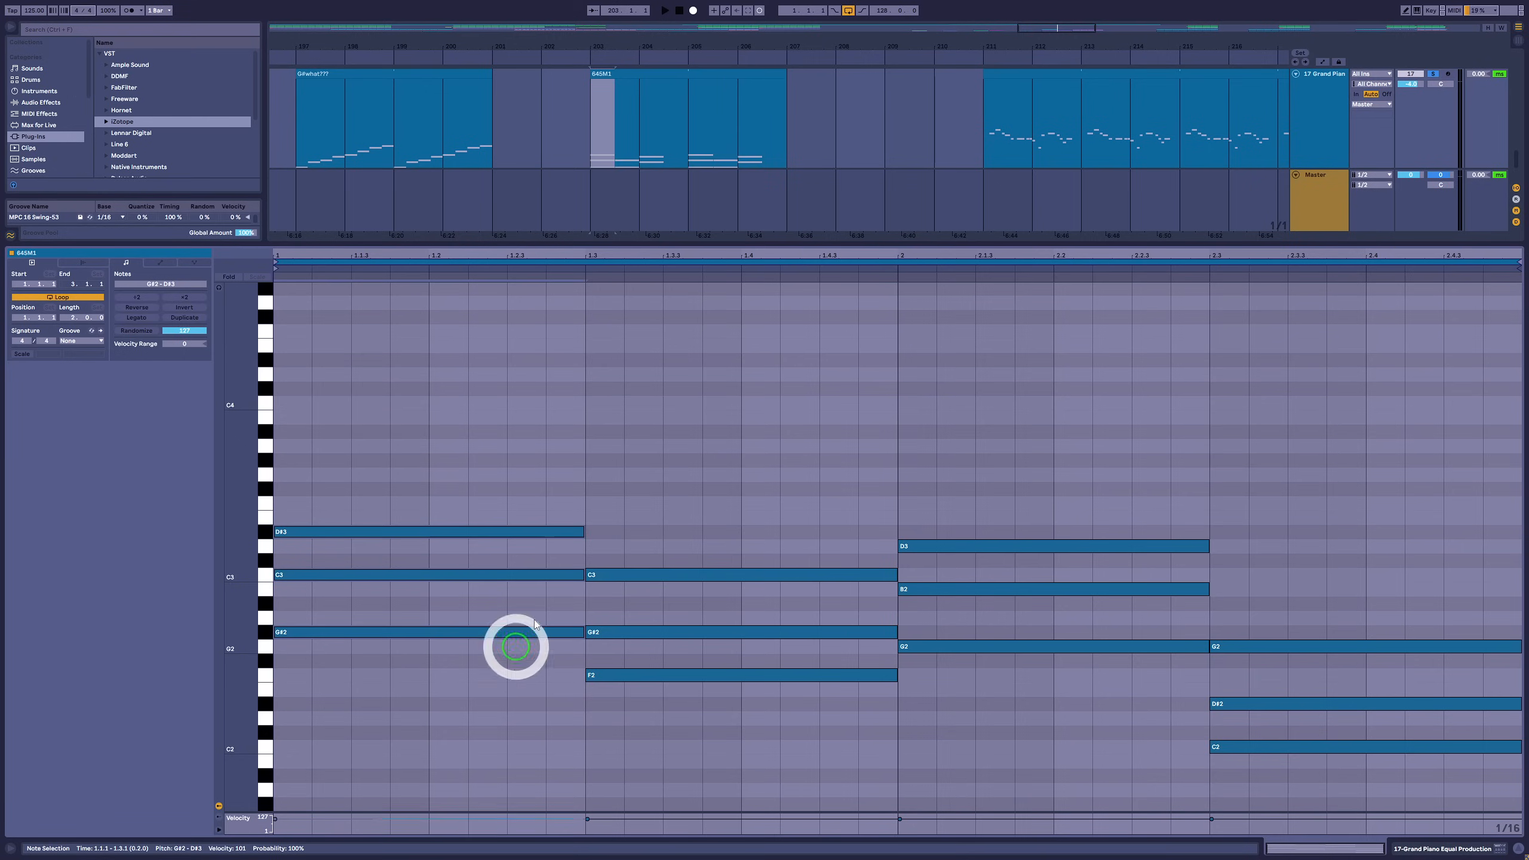
left_click(952, 522)
left_click(1360, 525)
left_click_drag(1360, 526, 1377, 810)
key("space")
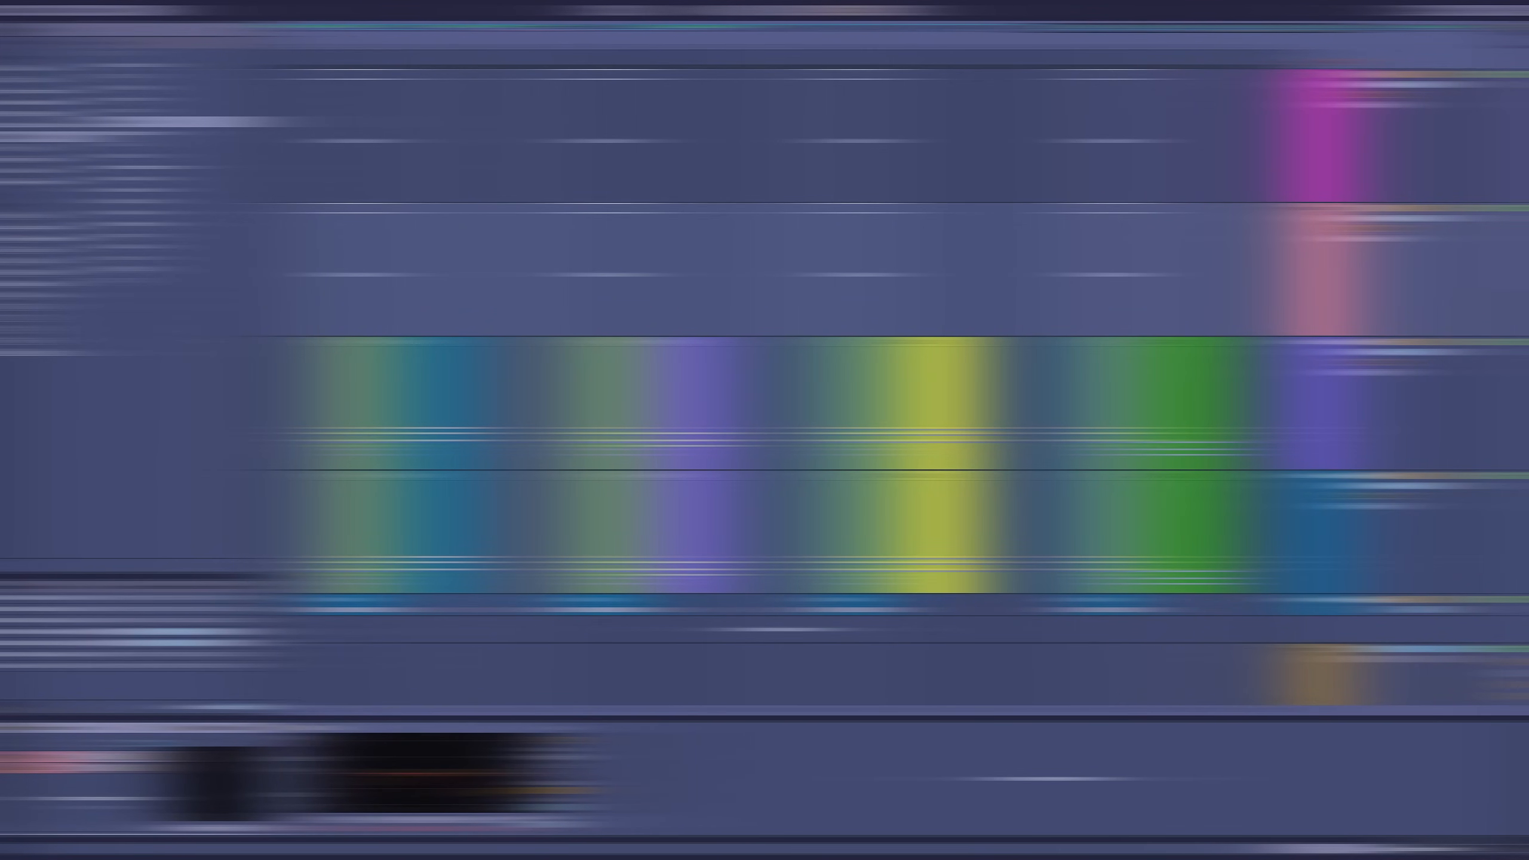
Step: Go through the short coloured chord clips of the first group on the Strings track, ending with the long blue clip
left_click(90, 301)
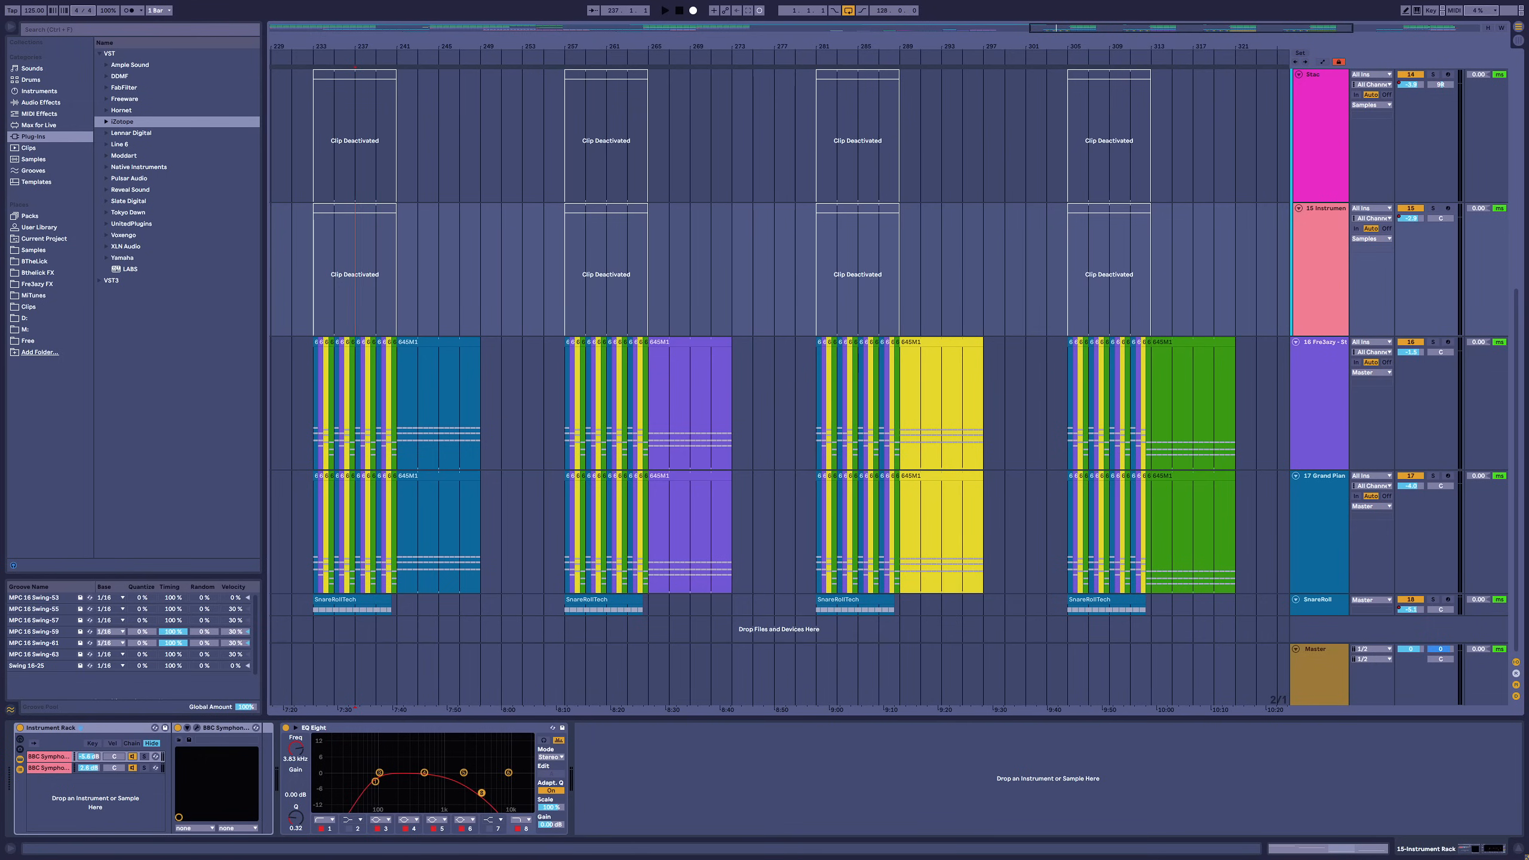
left_click_drag(361, 49, 401, 48)
left_click(393, 343)
left_click(413, 345)
left_click(434, 344)
left_click(456, 345)
left_click(476, 344)
left_click(495, 345)
left_click(516, 345)
left_click(535, 345)
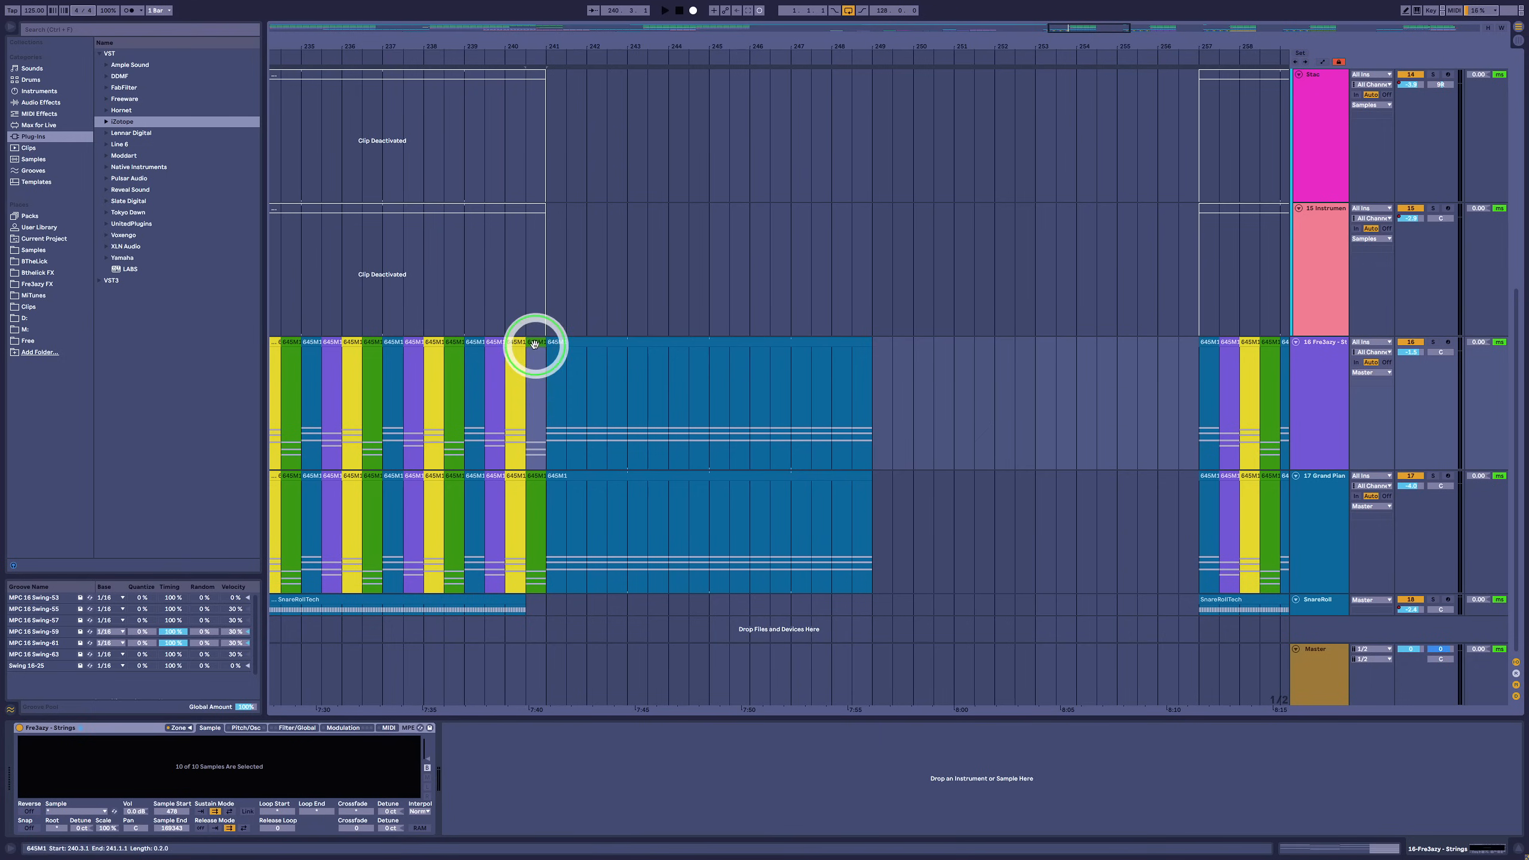
left_click(589, 346)
left_click_drag(660, 46, 655, 41)
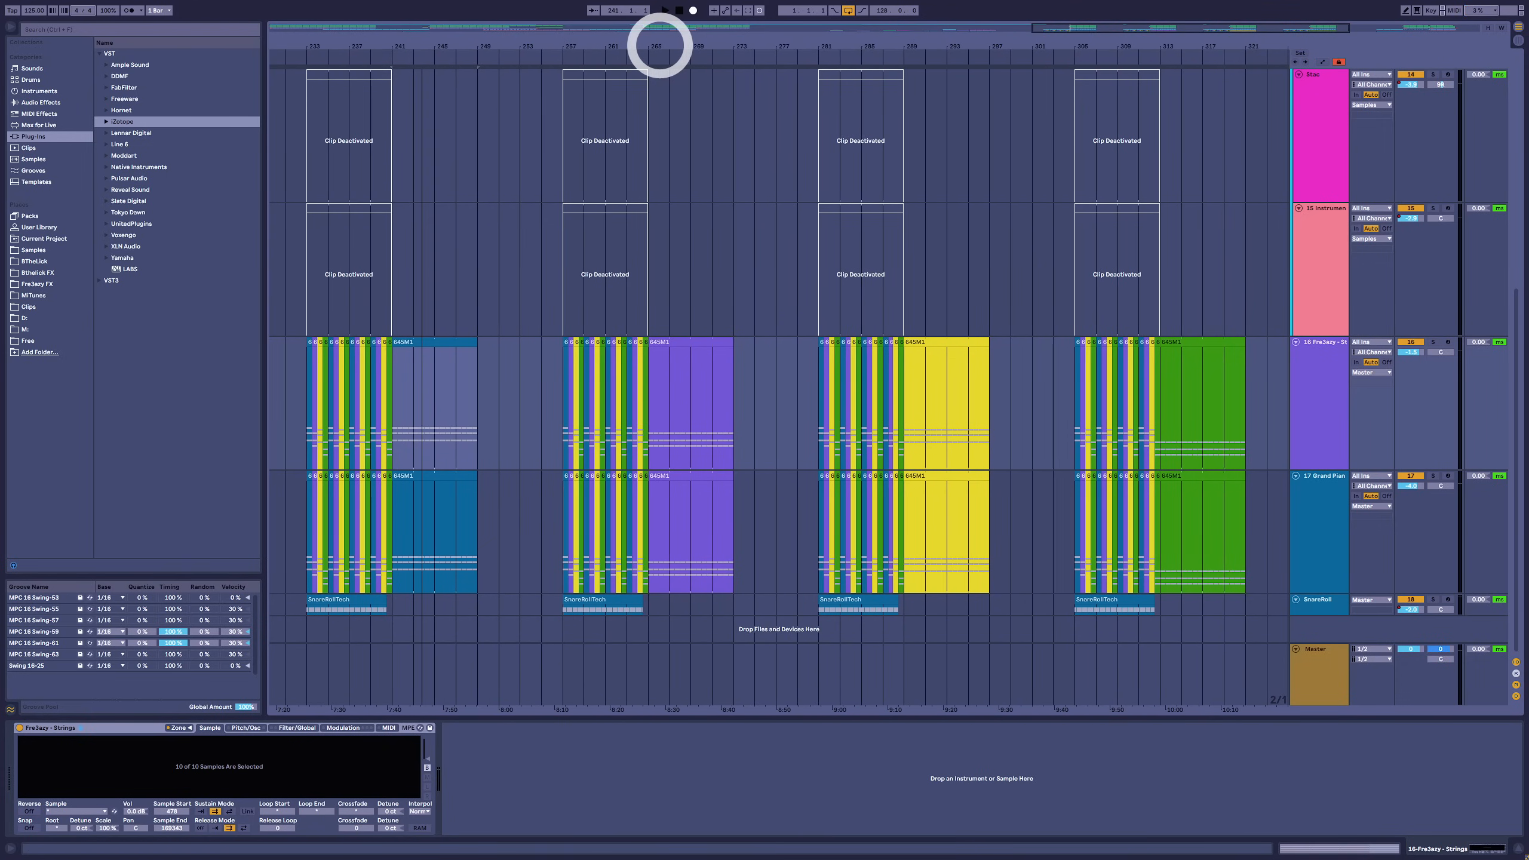
Step: Play the four clip groups in turn, starting each halfway through its repeating chords and continuing into its long held chord
left_click(341, 295)
key("space")
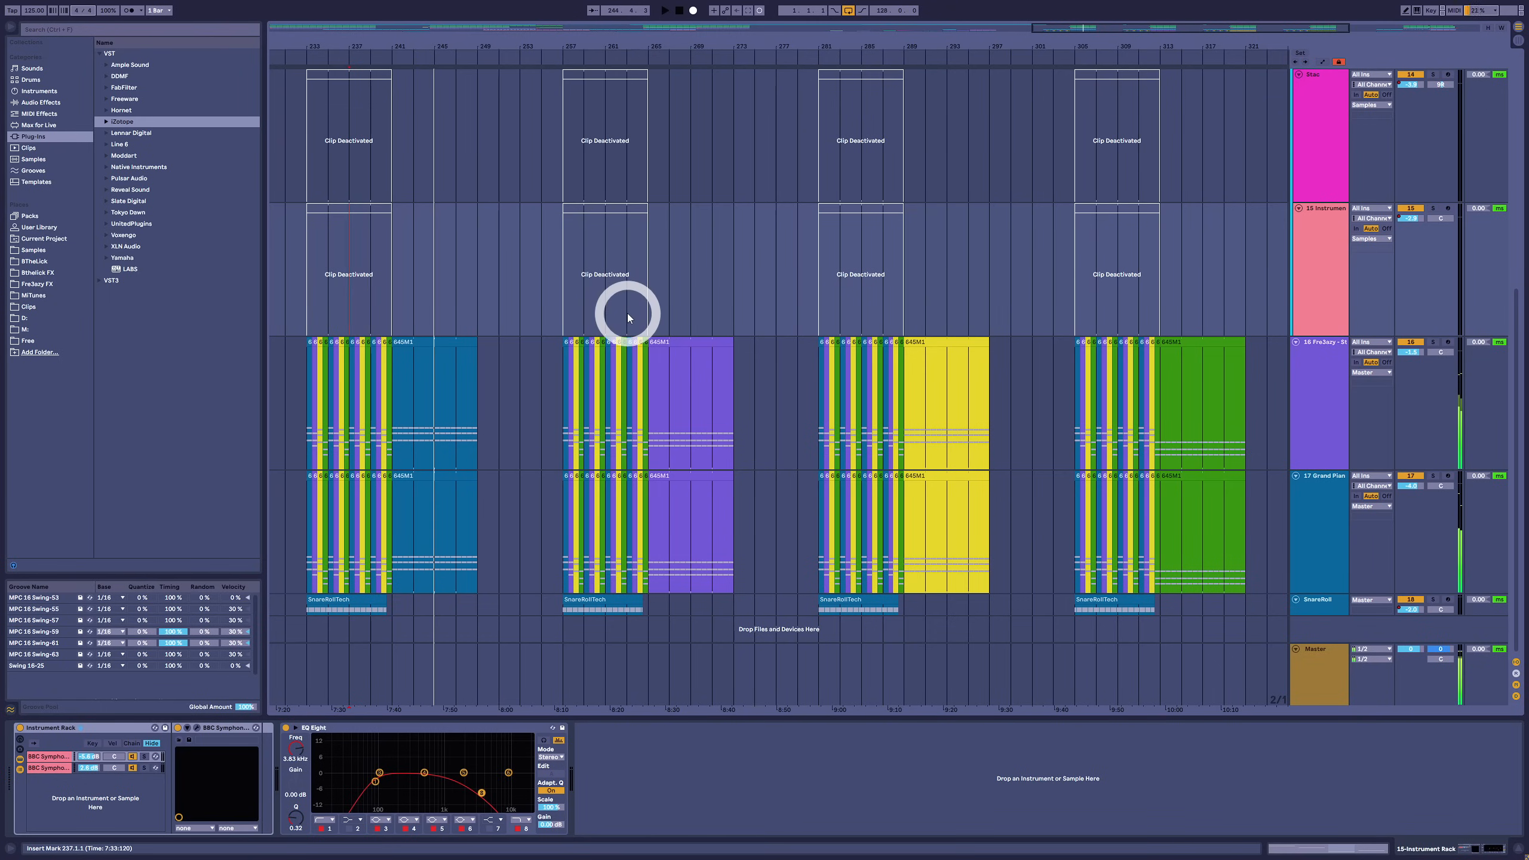
left_click(604, 286)
key("space")
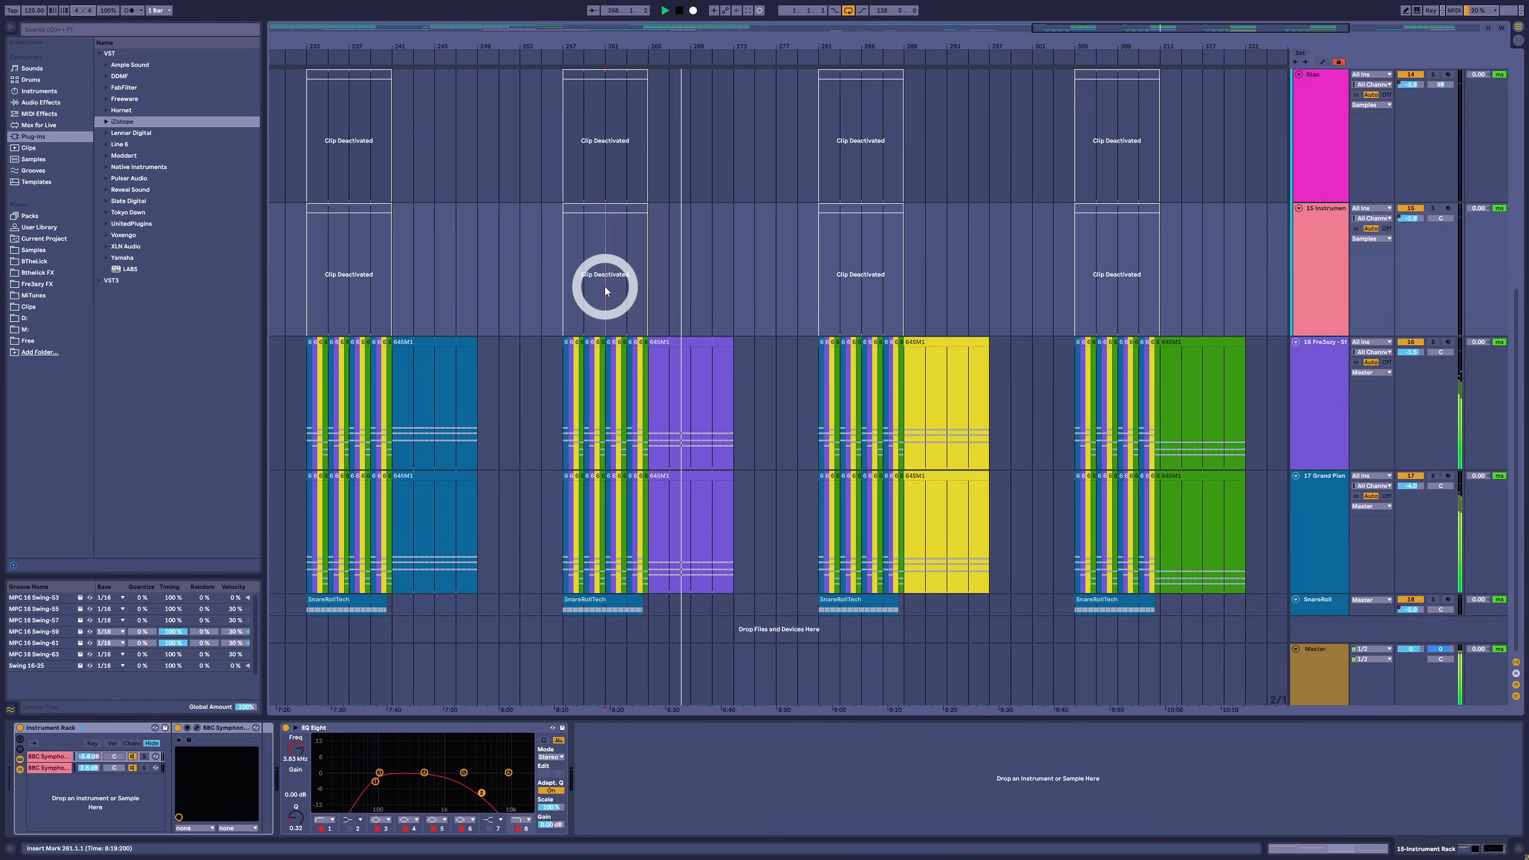
left_click(866, 297)
key("space")
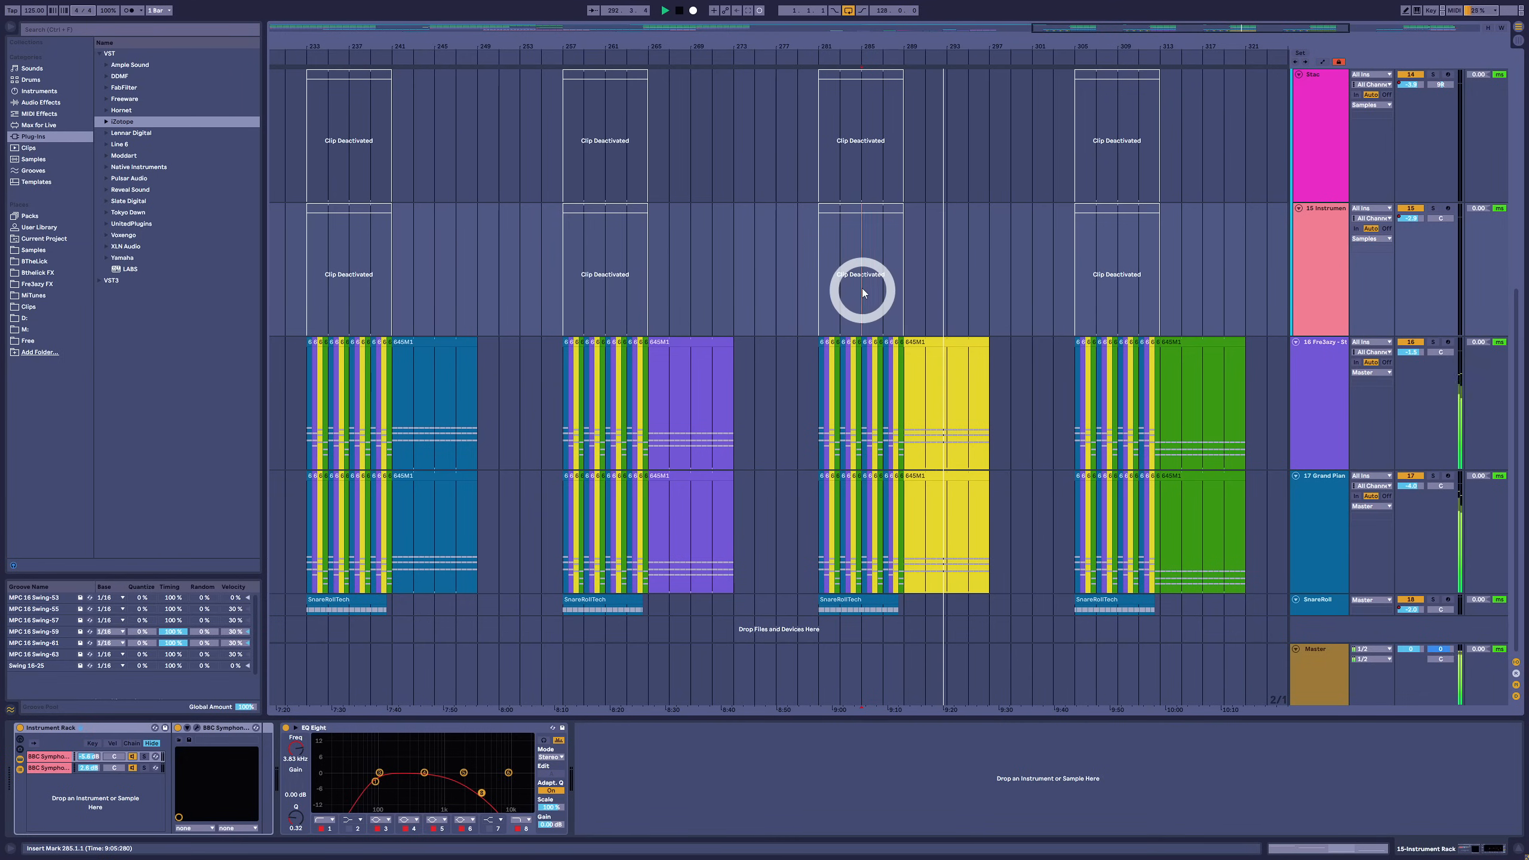
left_click(1121, 306)
key("space")
key("space")
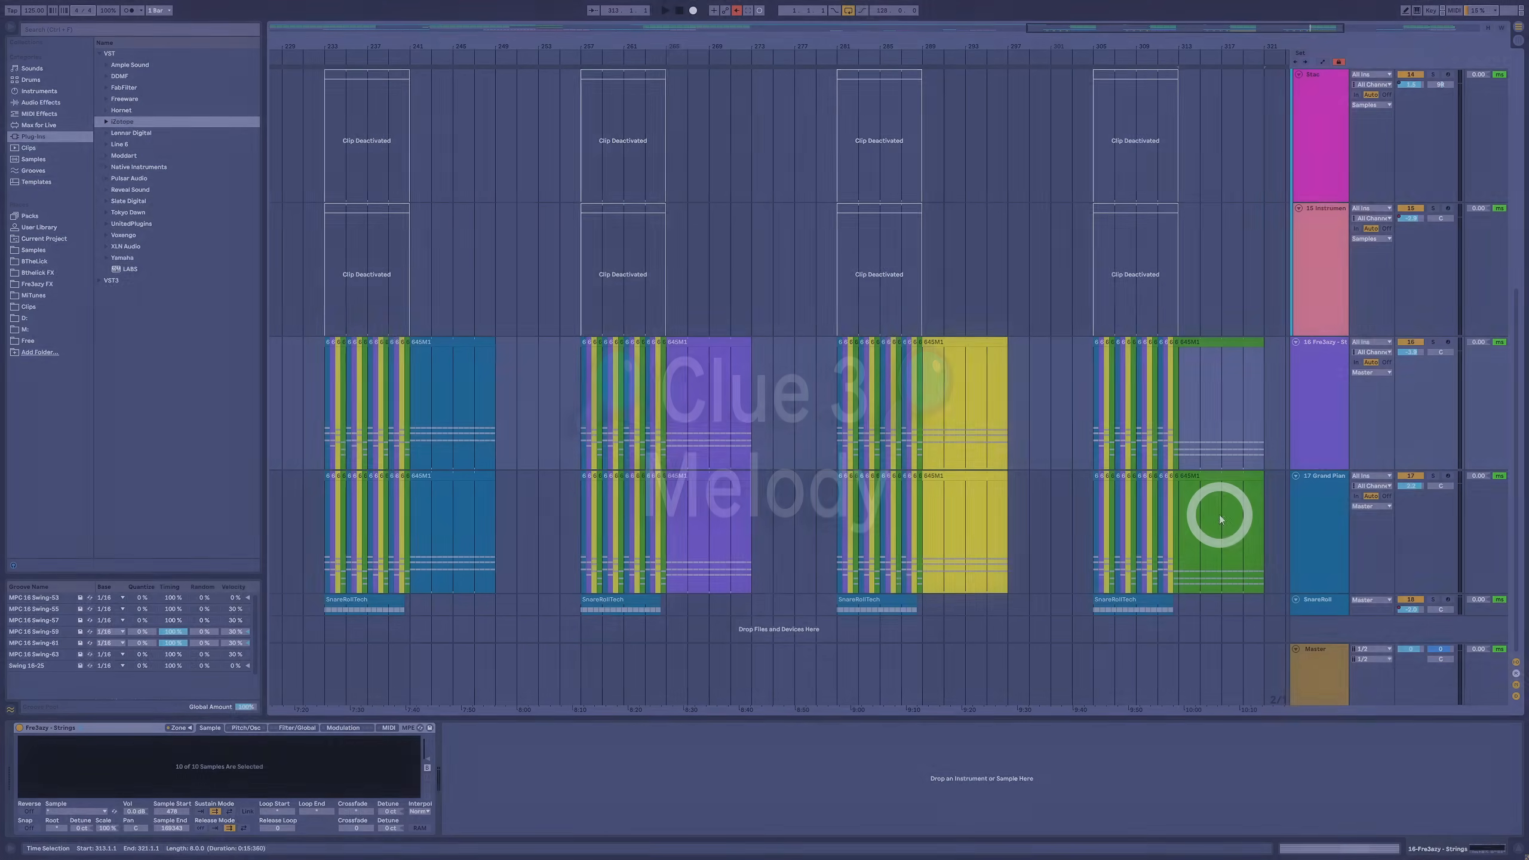
Step: Open the long green chord clip on the Strings track, select all its notes, and return to the arrangement
left_click(1194, 392)
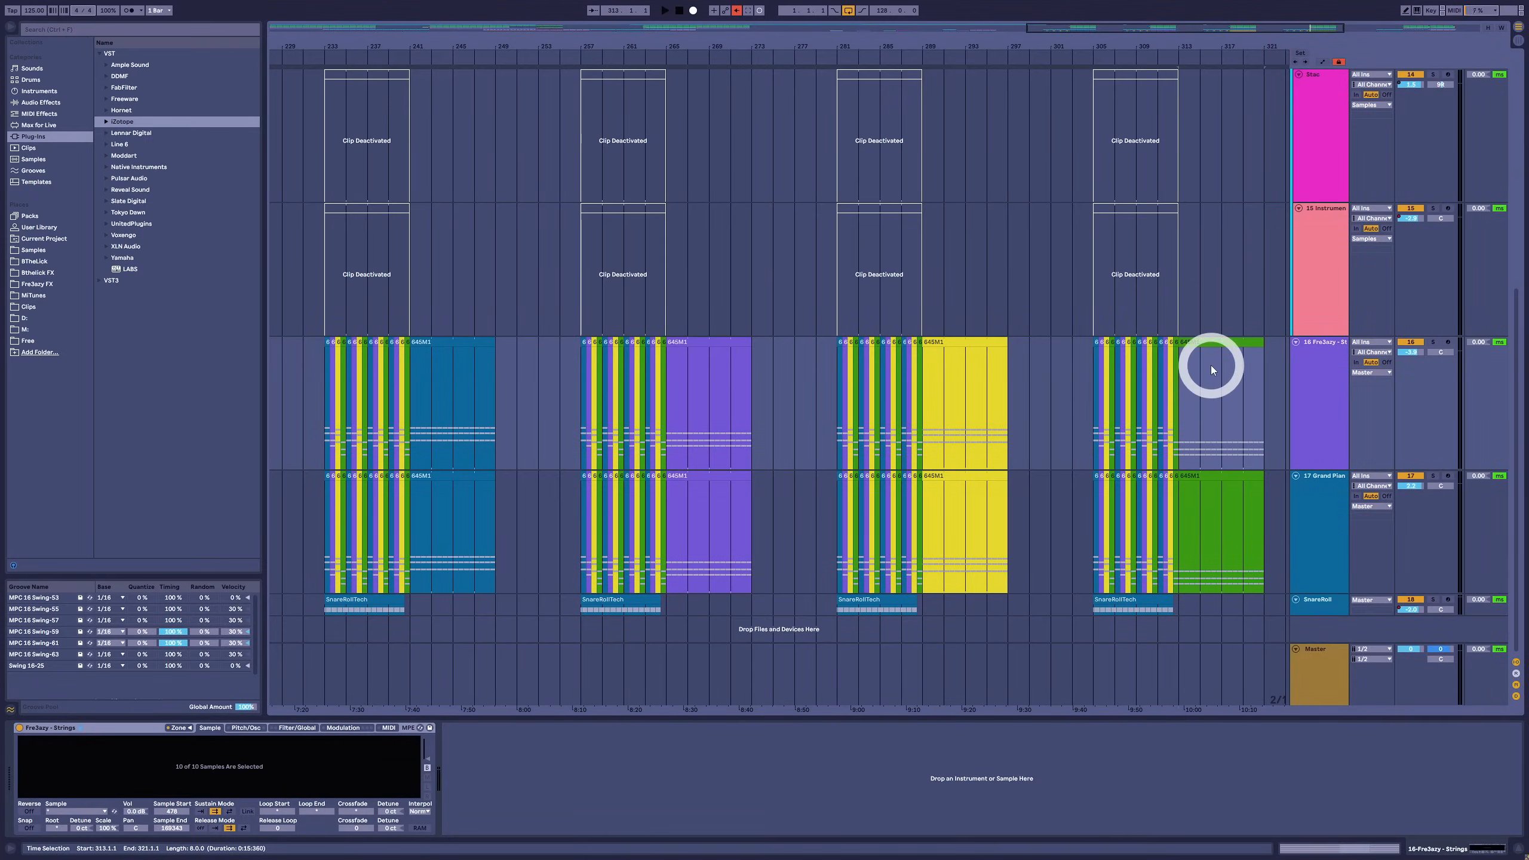
left_click(1215, 345)
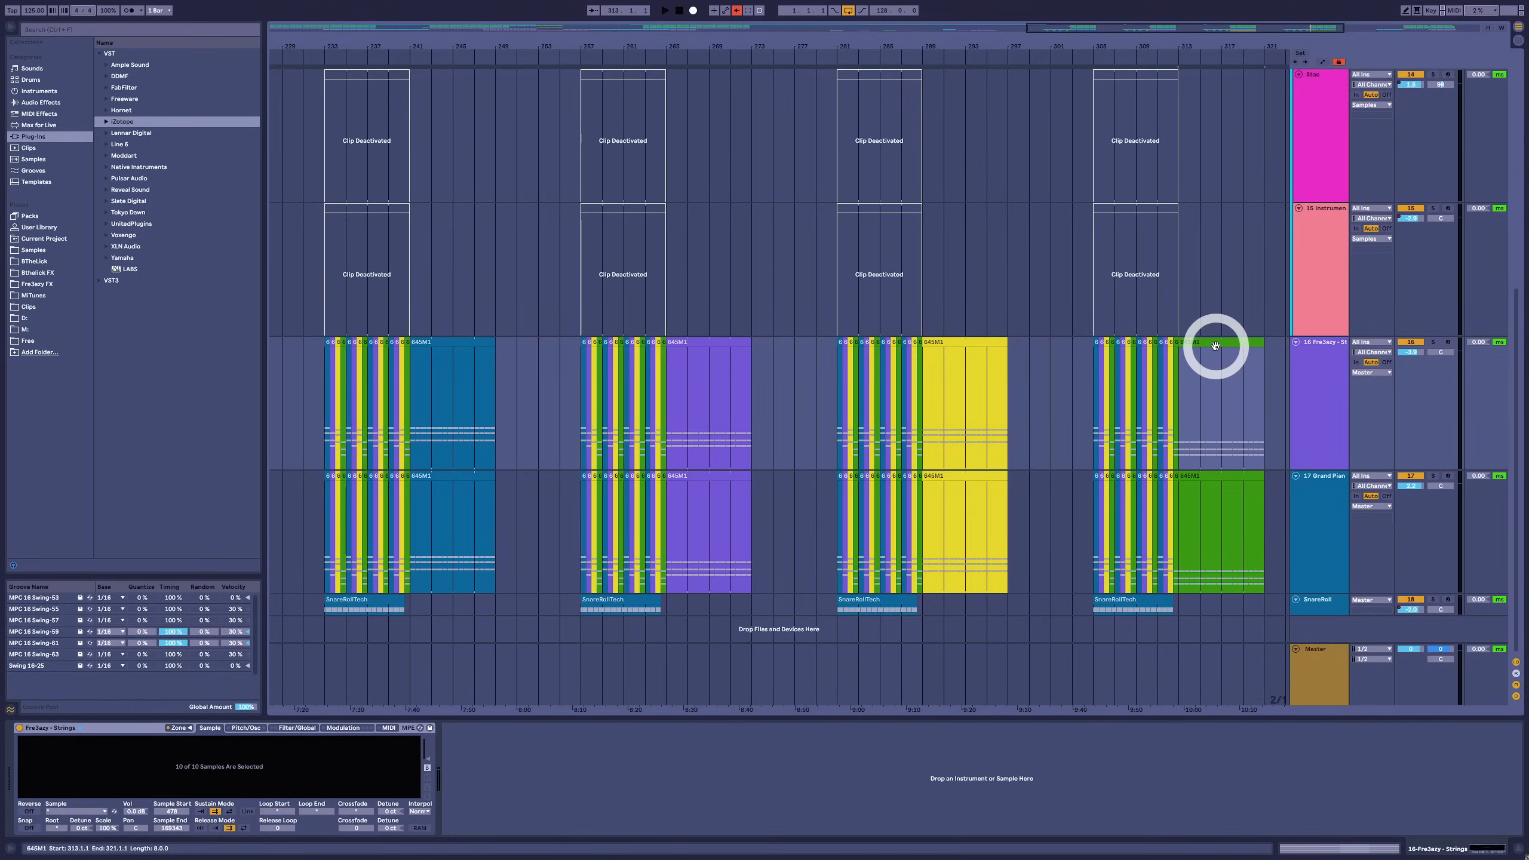
double_click(1215, 346)
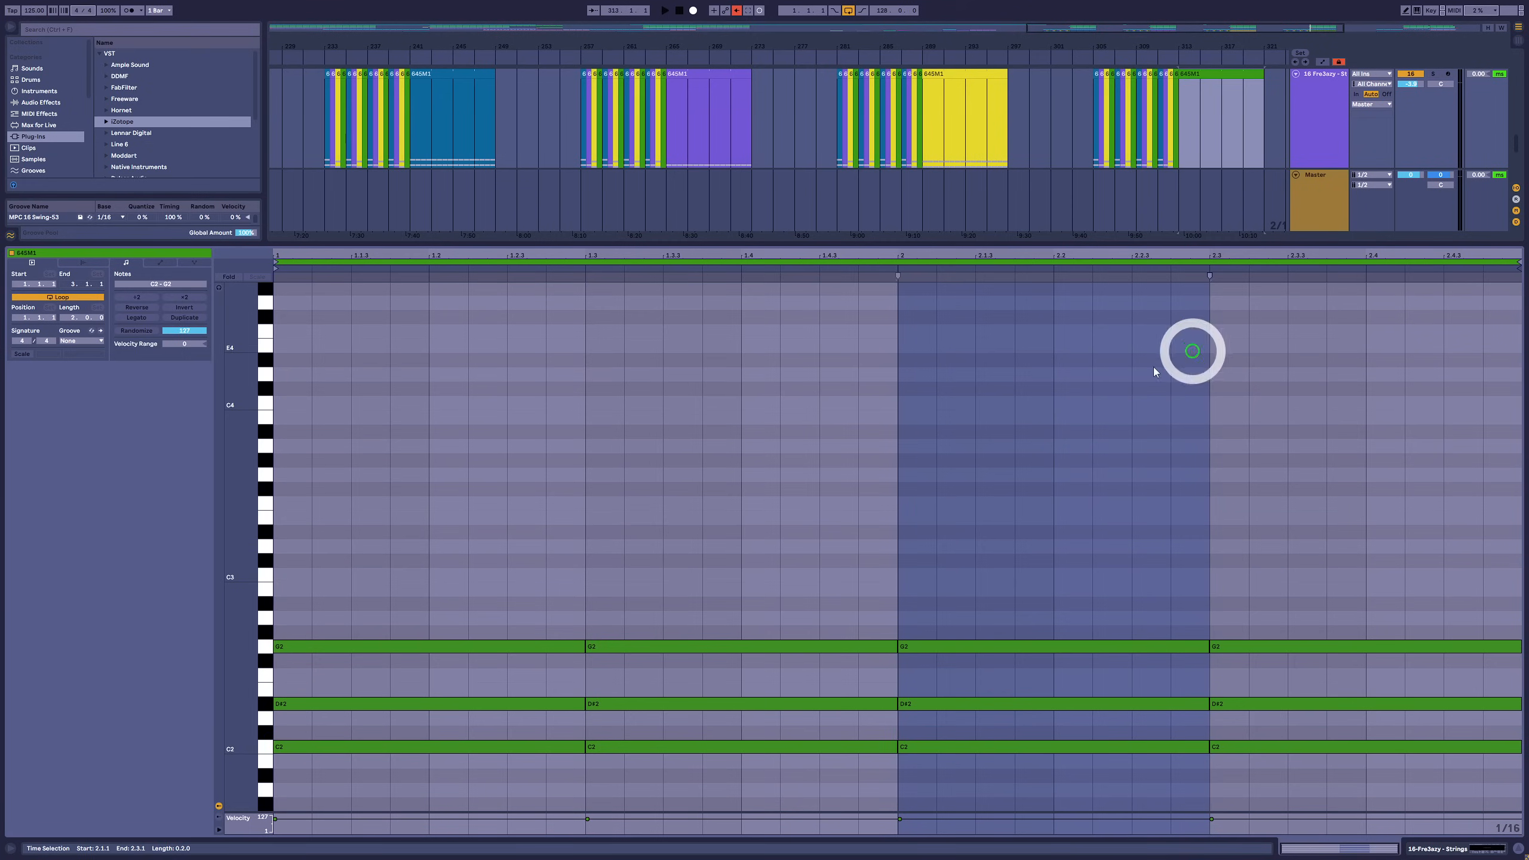
left_click_drag(399, 482, 1349, 777)
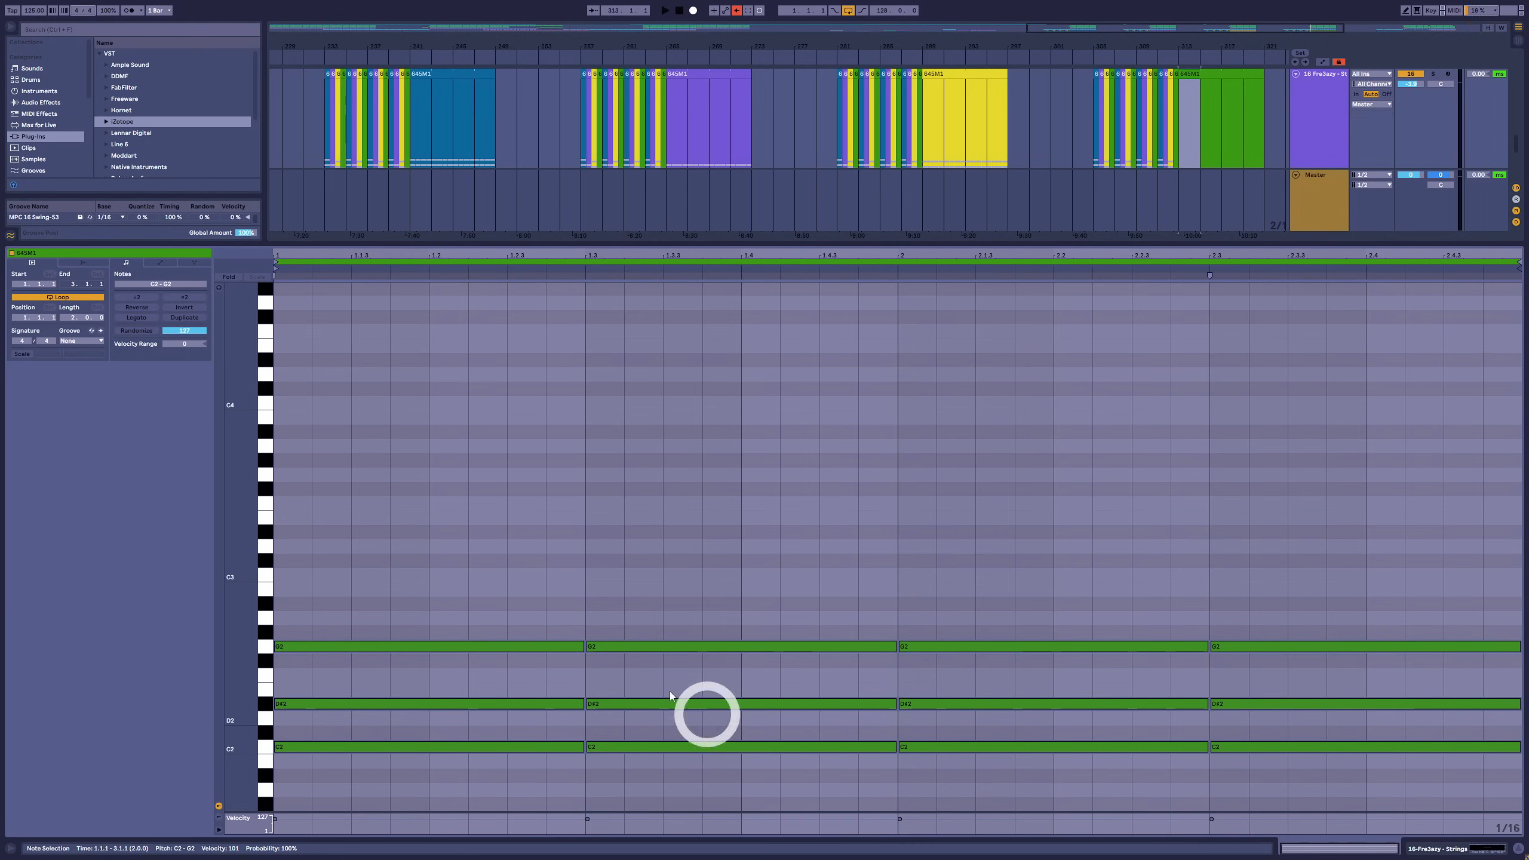
left_click(388, 554)
left_click_drag(431, 601, 1509, 848)
left_click(1494, 845)
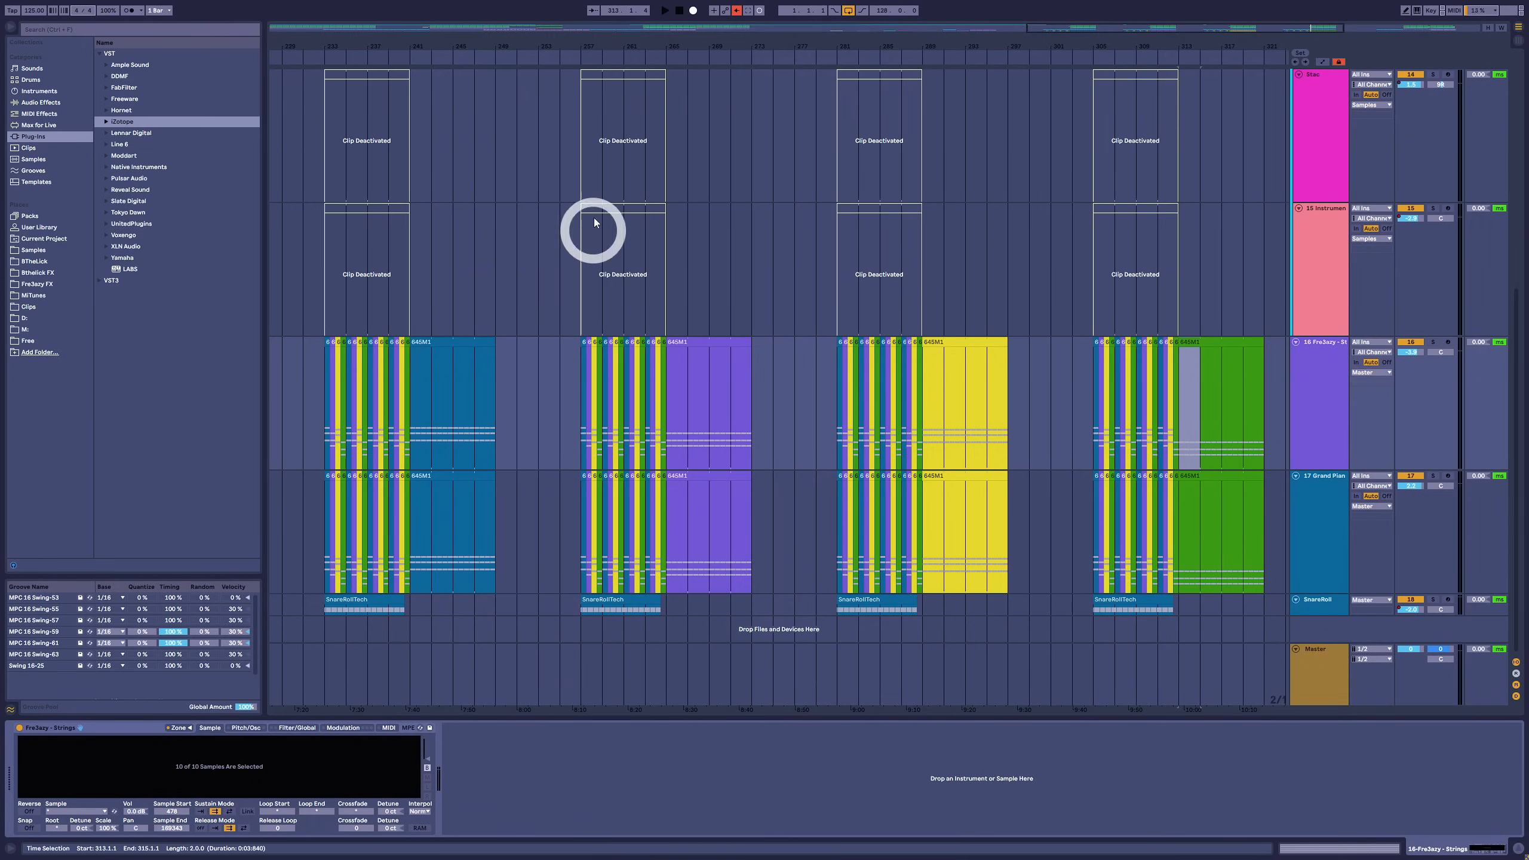
Step: Find the melody clip starting at bar 211 and solo the Grand Piano track
mouse_move(409, 47)
left_mouse_down()
mouse_move(632, 48)
mouse_move(406, 45)
left_mouse_up()
left_click_drag(614, 41, 569, 41)
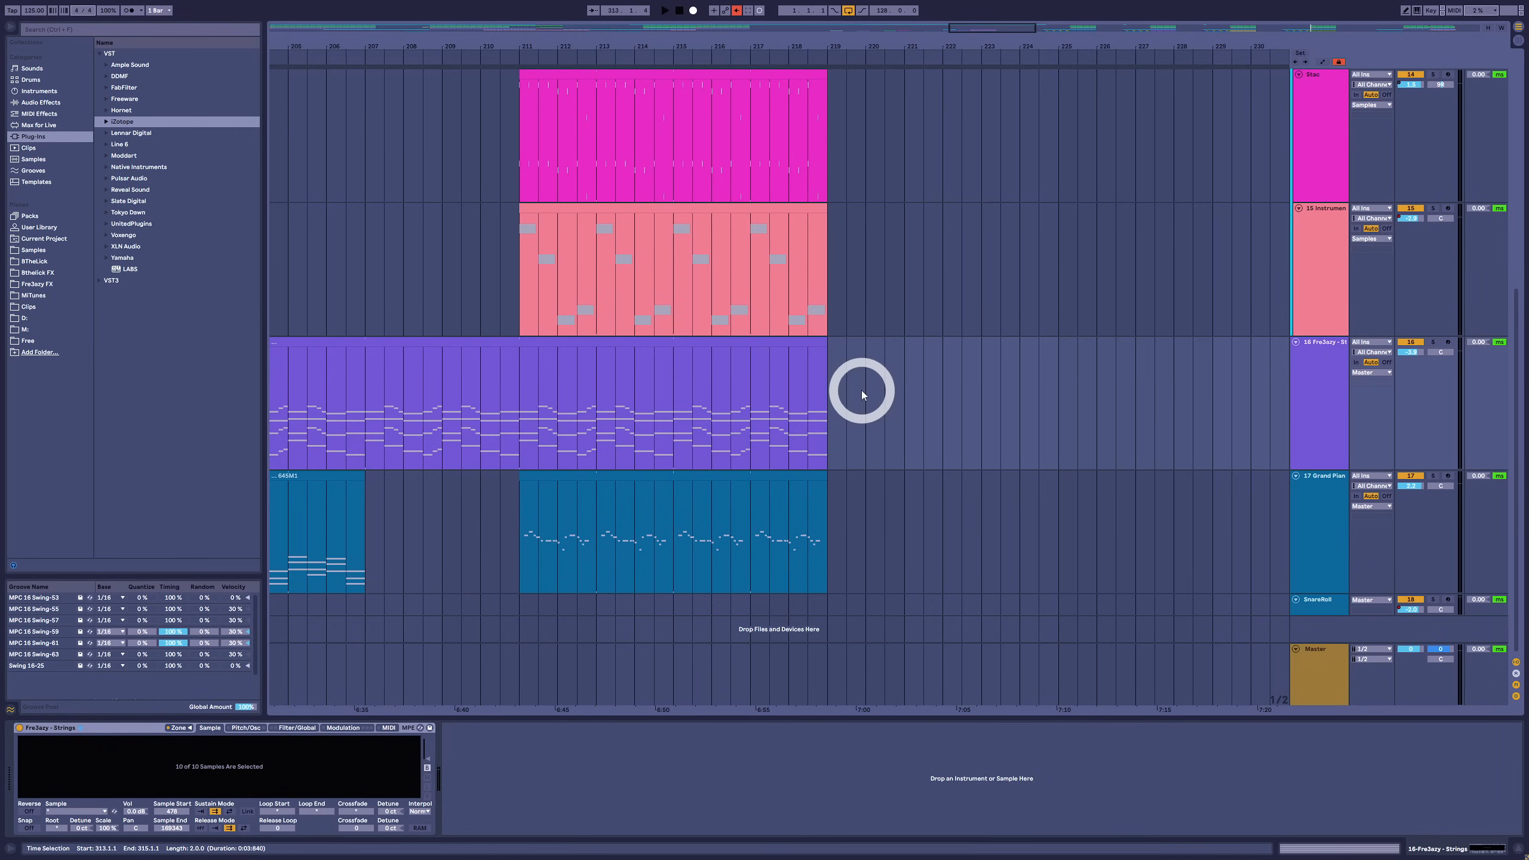
left_click(1433, 476)
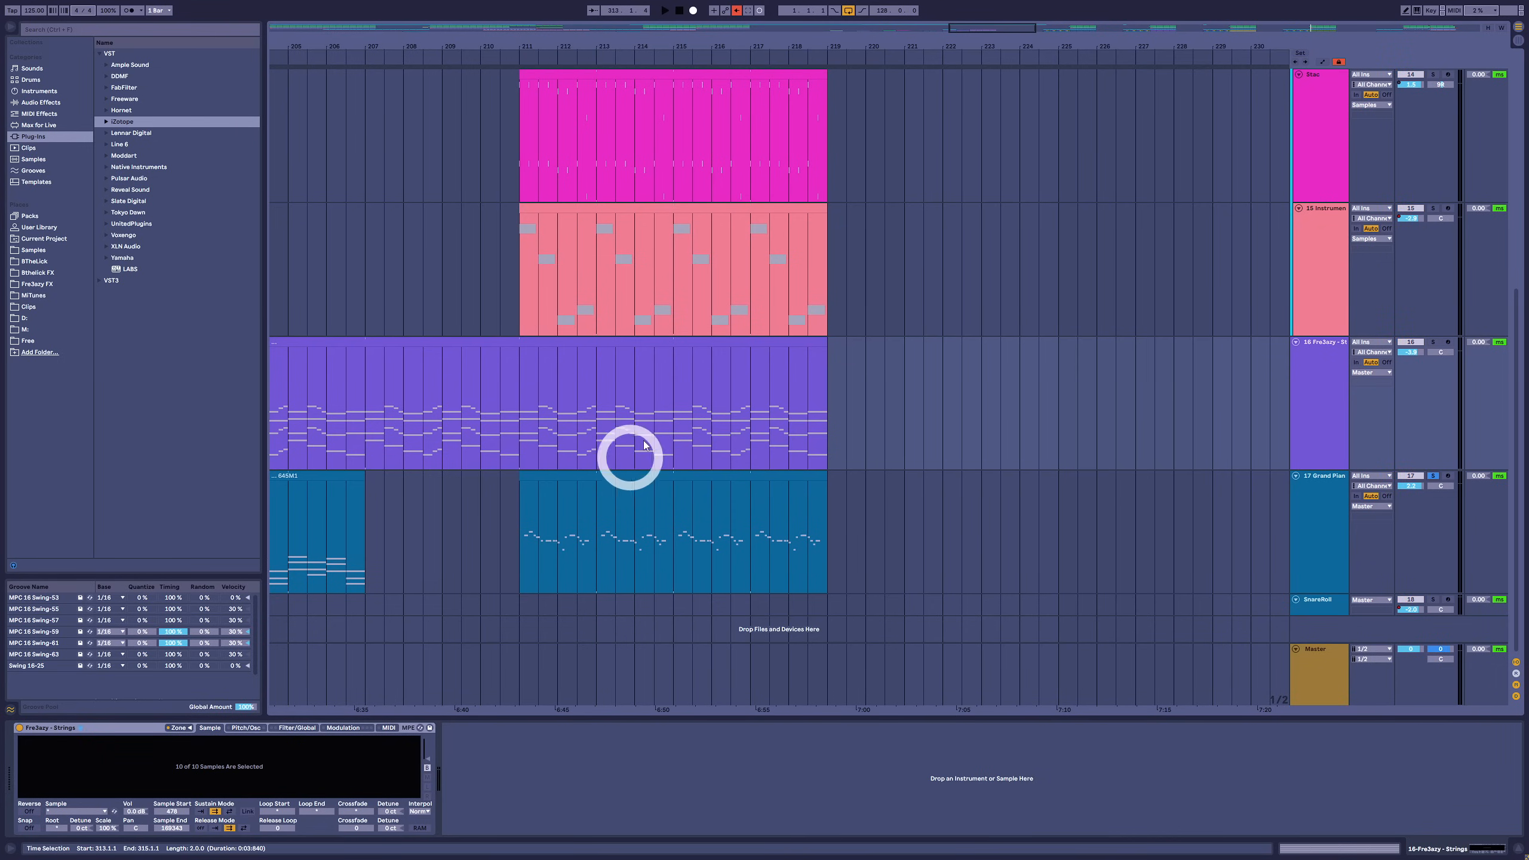
Step: Solo the Strings track alongside Grand Piano, set the Strings volume to -7.0 dB, and play both from bar 211
left_click(1433, 344, "ctrl")
left_click_drag(1417, 487, 1418, 480)
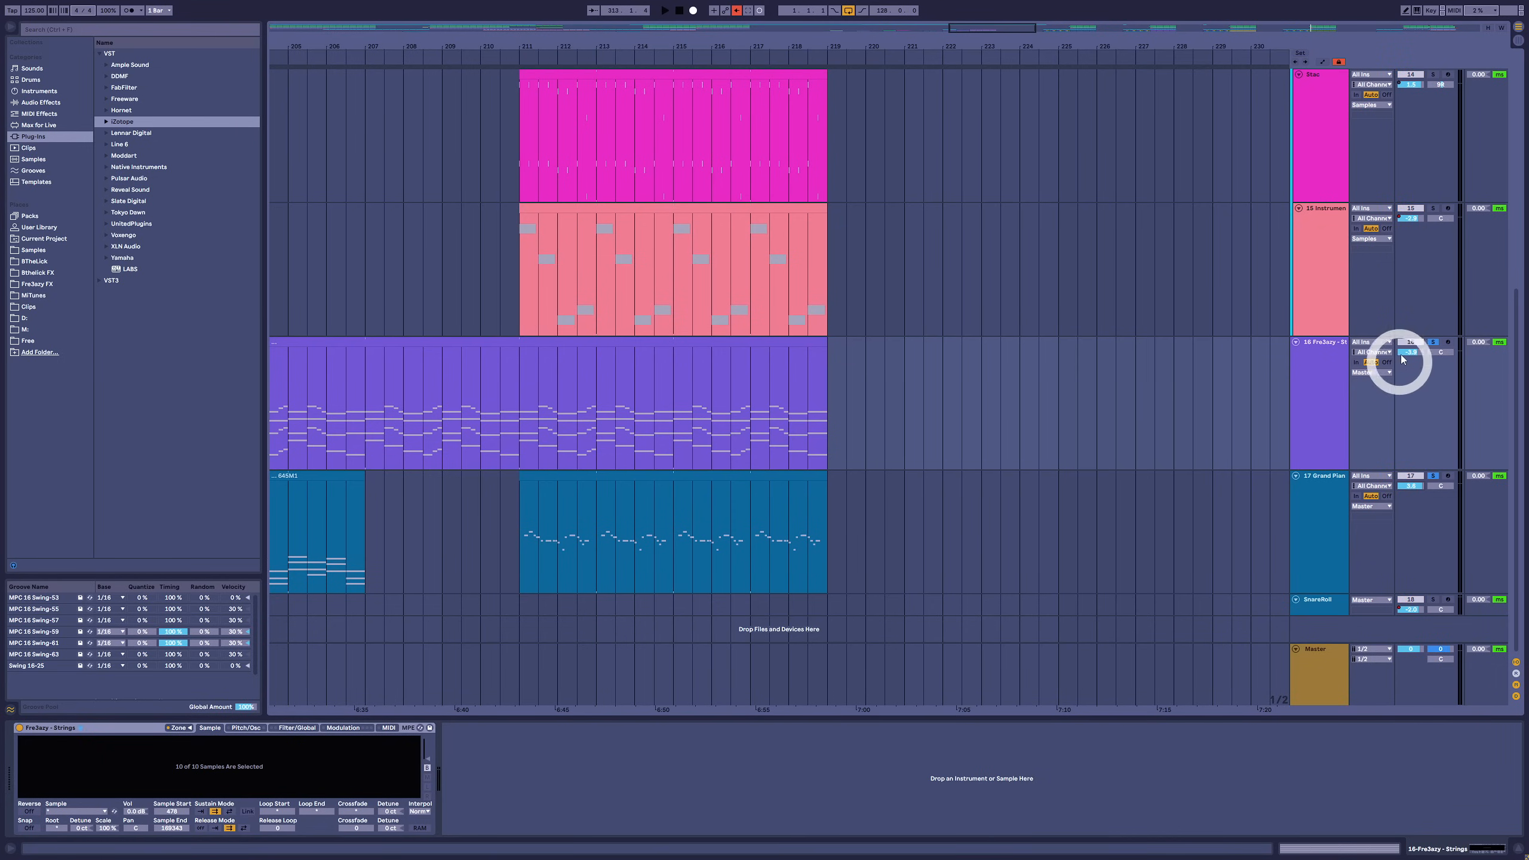
left_click_drag(1407, 349, 1407, 350)
left_click(660, 477)
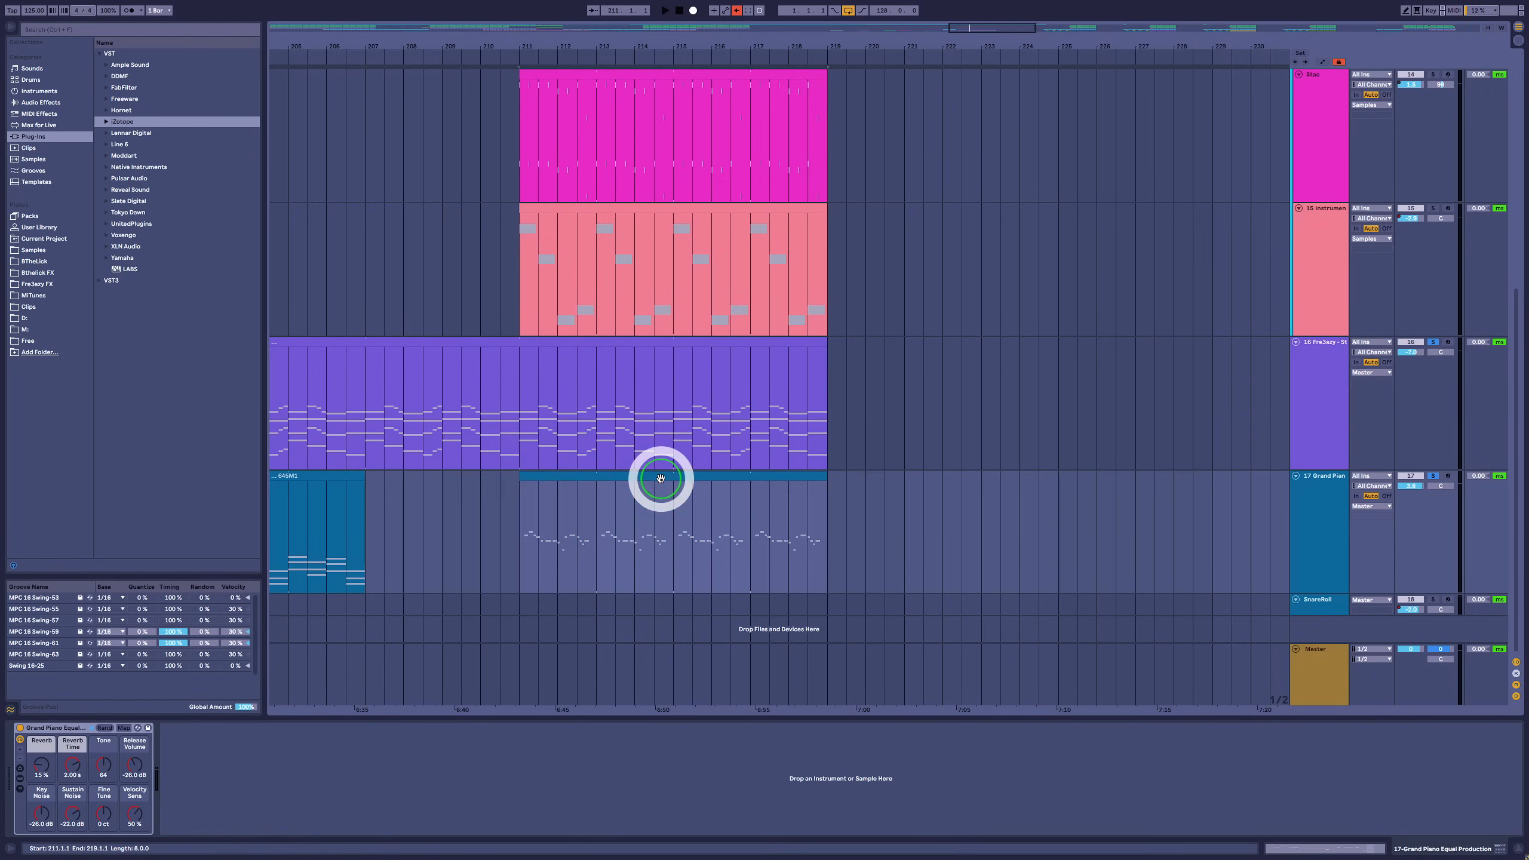
left_click(528, 515)
key("space")
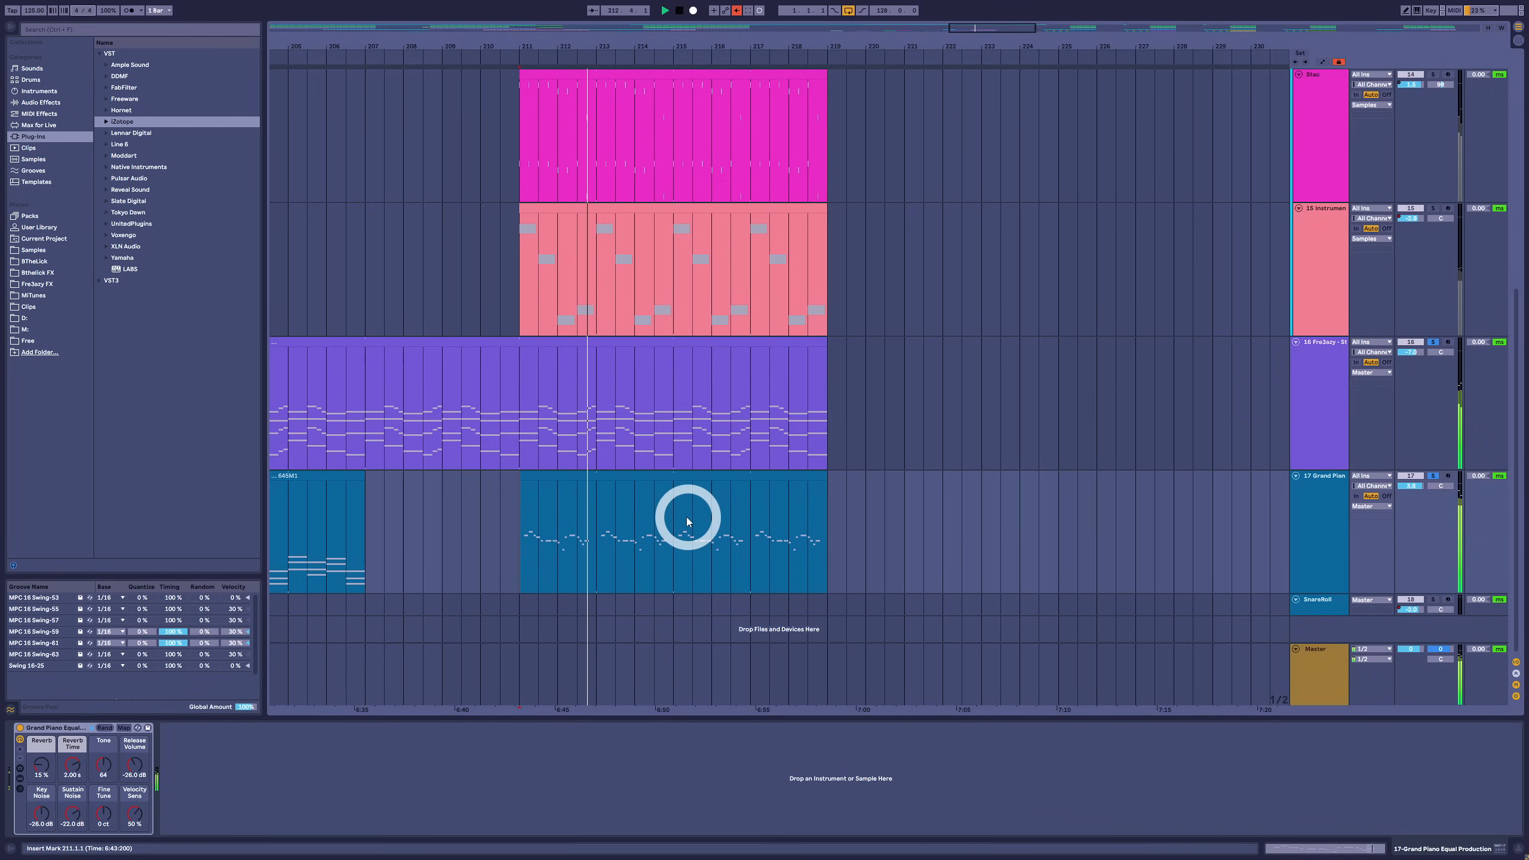
Step: Open the melody clip at bar 211 on the Grand Piano track in the note editor and play it
left_click(610, 507)
left_click(600, 473)
left_click(597, 483)
left_click(597, 474)
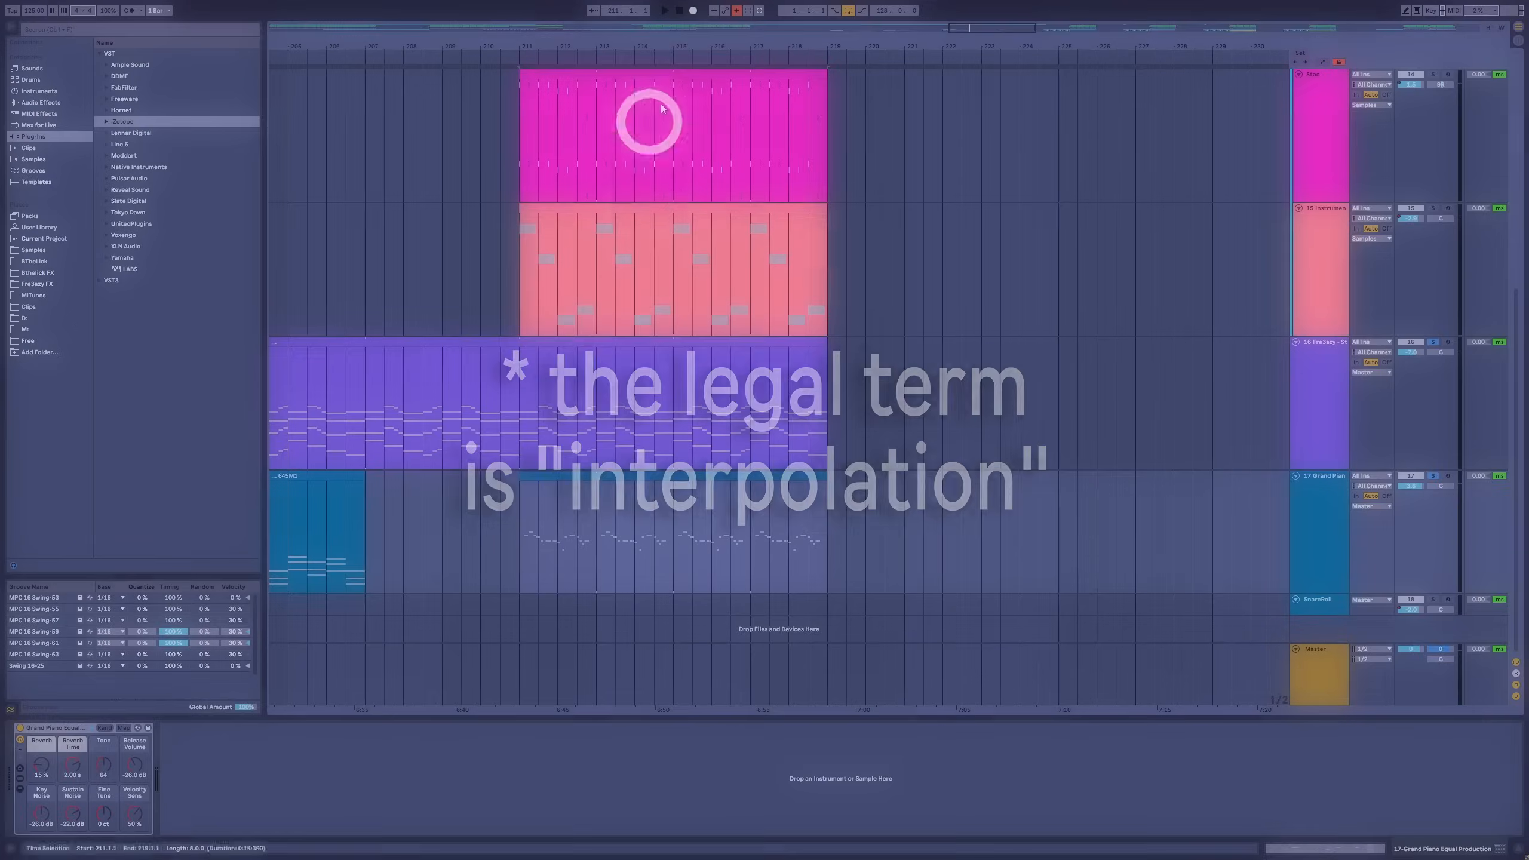
double_click(510, 480)
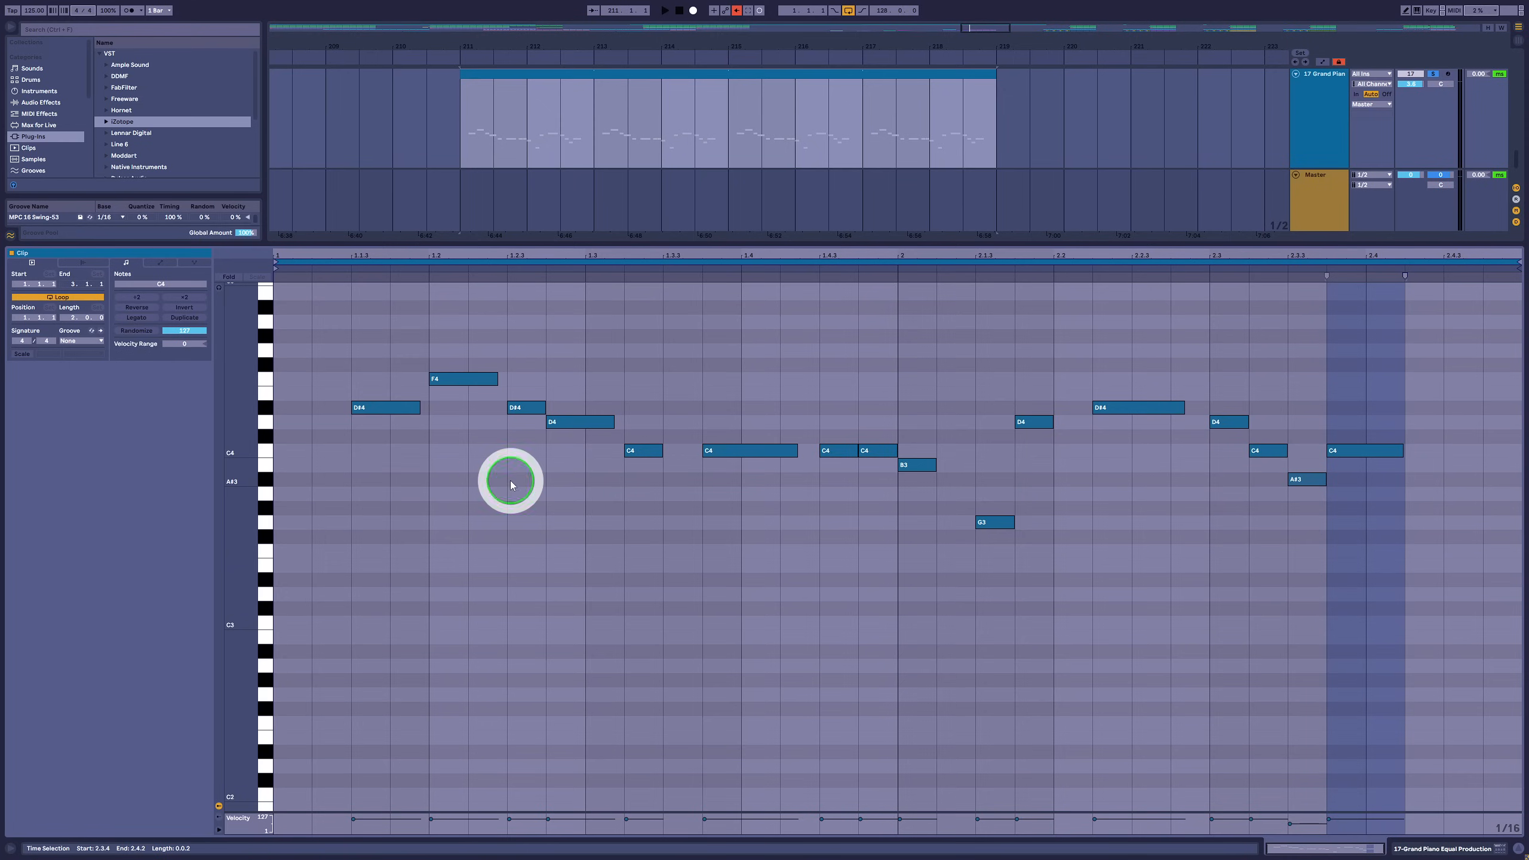
key("space")
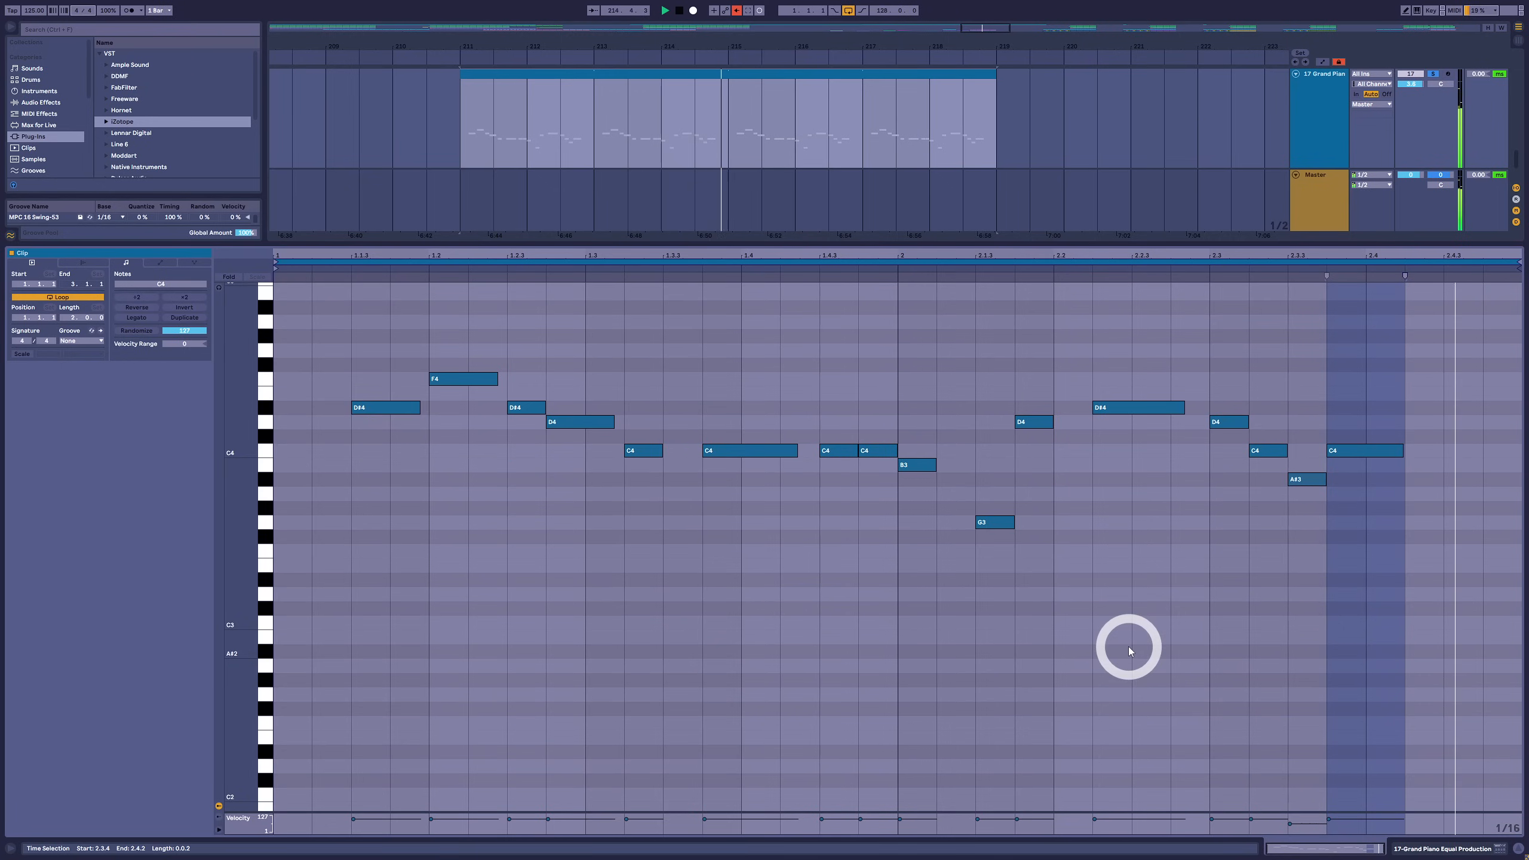
Step: Examine the melody's ending by selecting its final C4 note, comparing it with the whole phrase, and reselecting it
left_click(1433, 341, "ctrl")
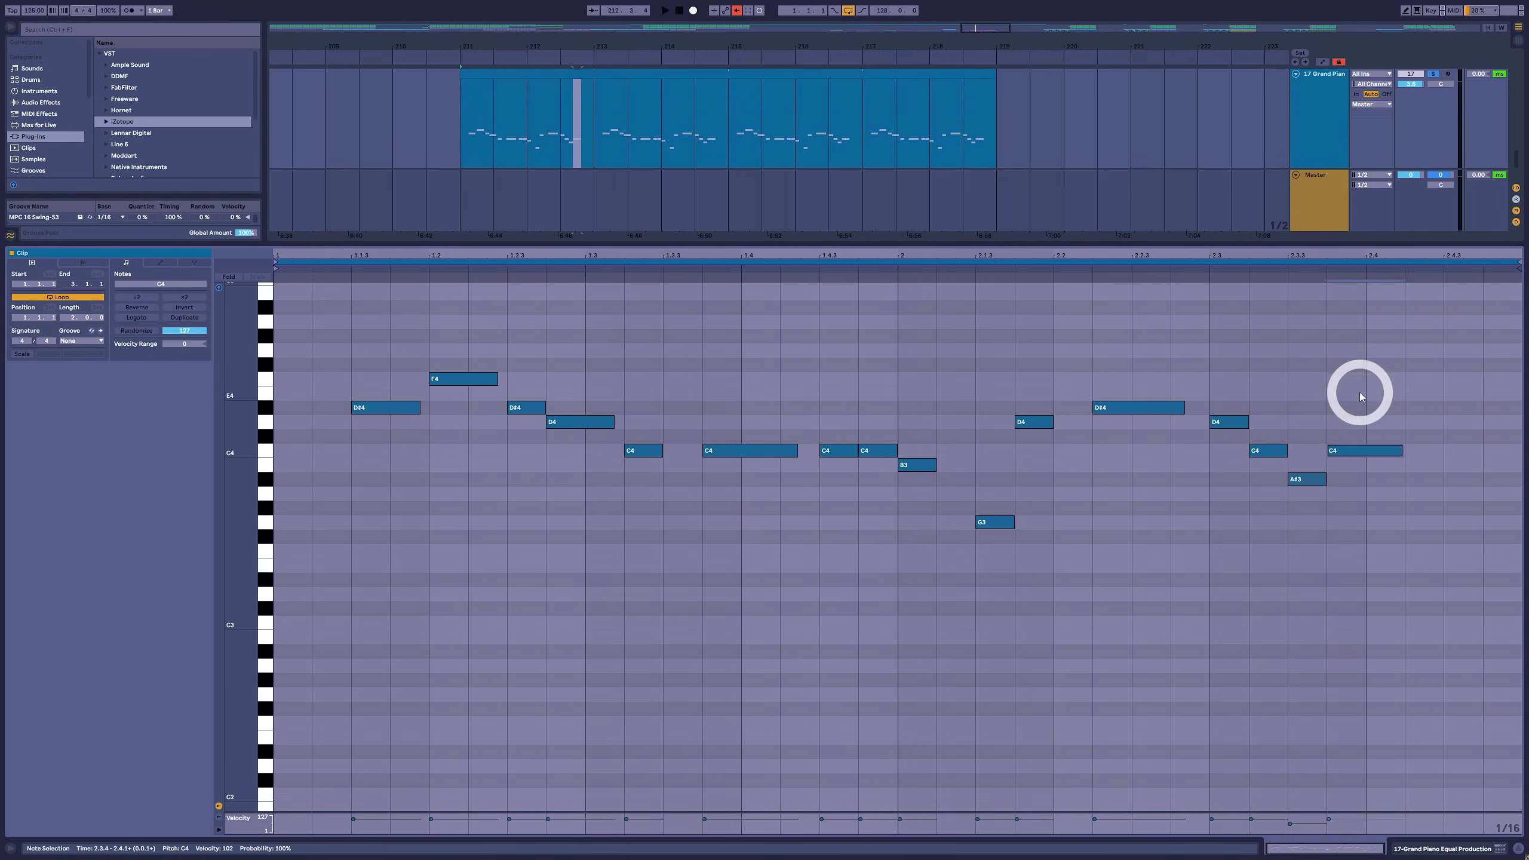
left_click_drag(1358, 385, 1361, 504)
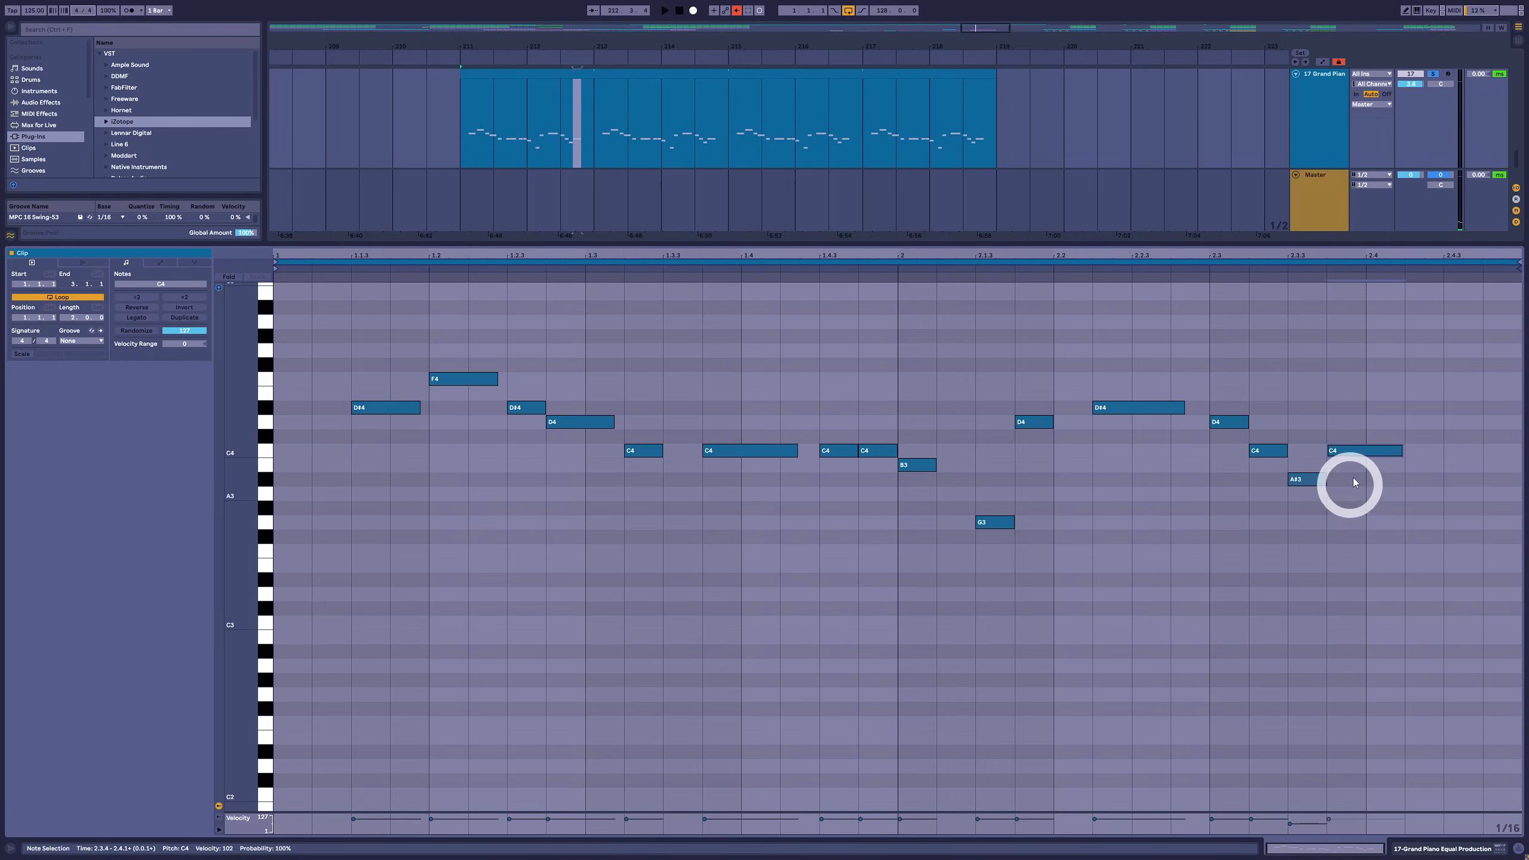
left_click_drag(341, 313, 1385, 617)
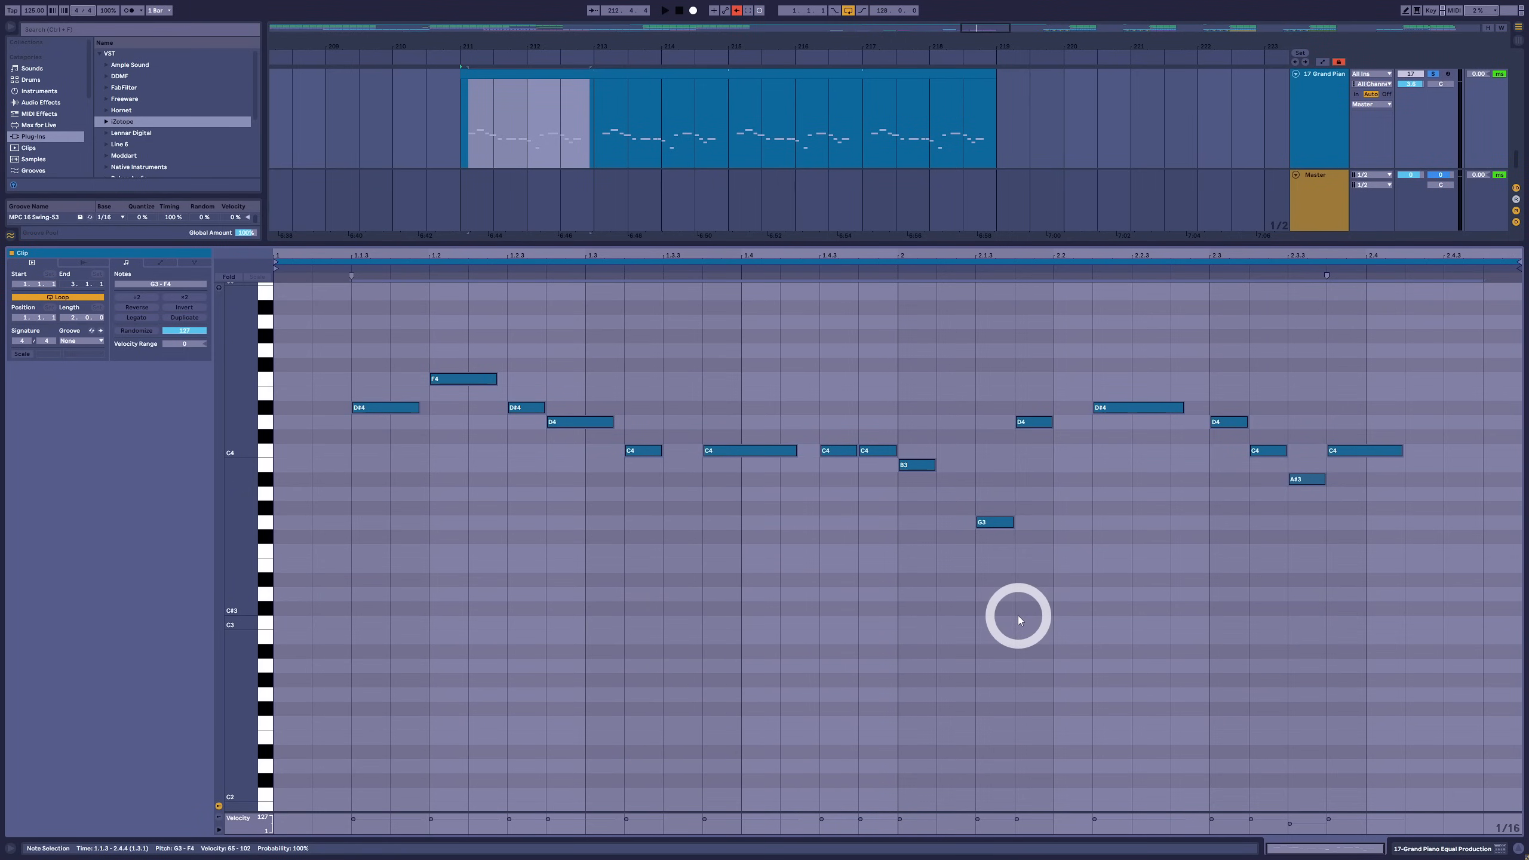
left_click(1359, 450)
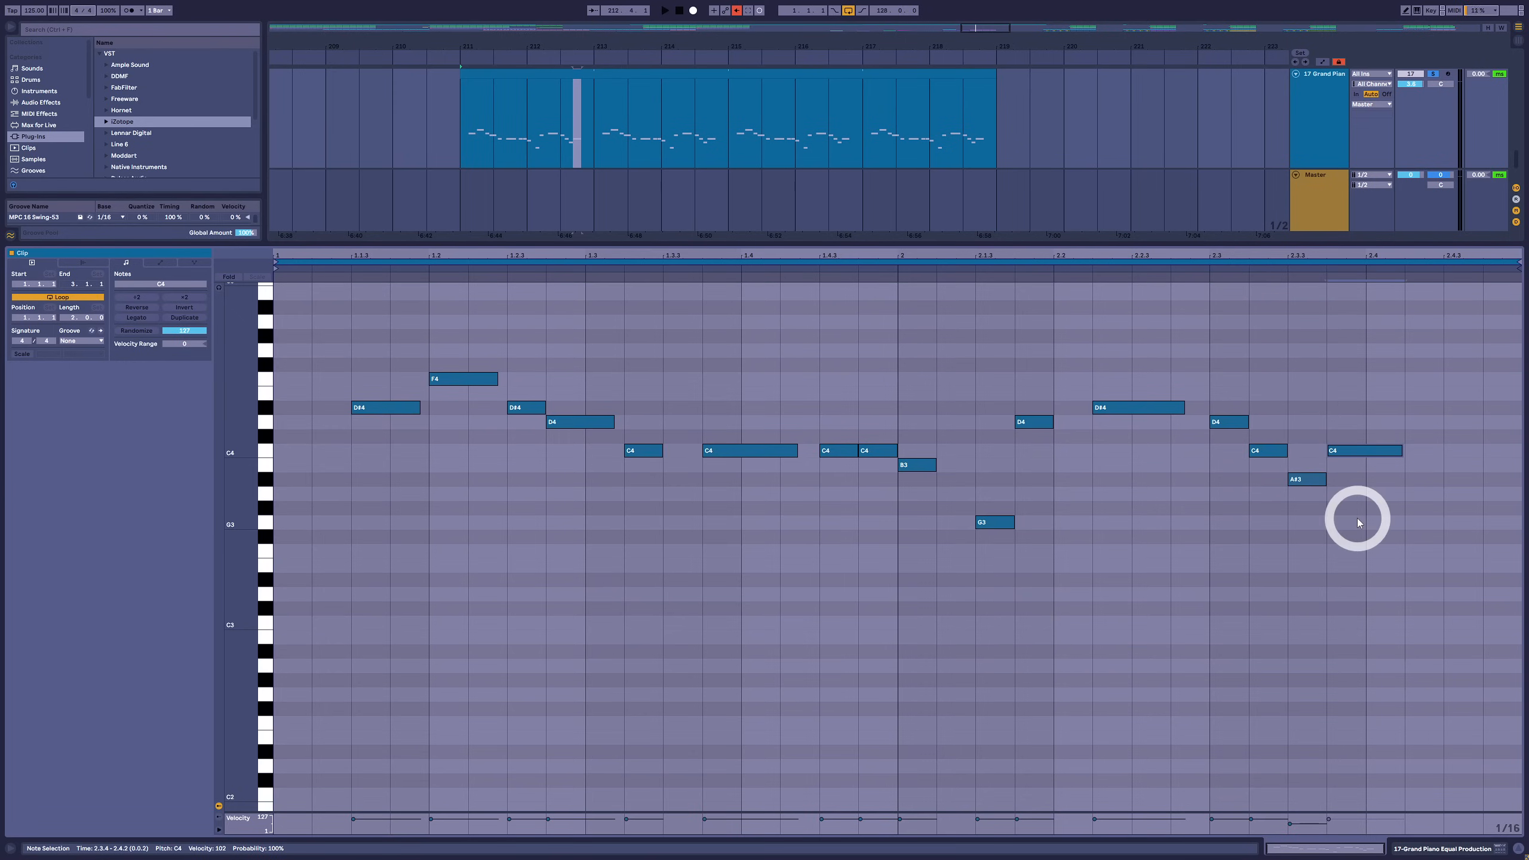
Step: Return to the arrangement, solo the Stac track together with Strings and Grand Piano, and play from bar 211
key("shift+Tab")
scroll(1187, 356, "up", 1)
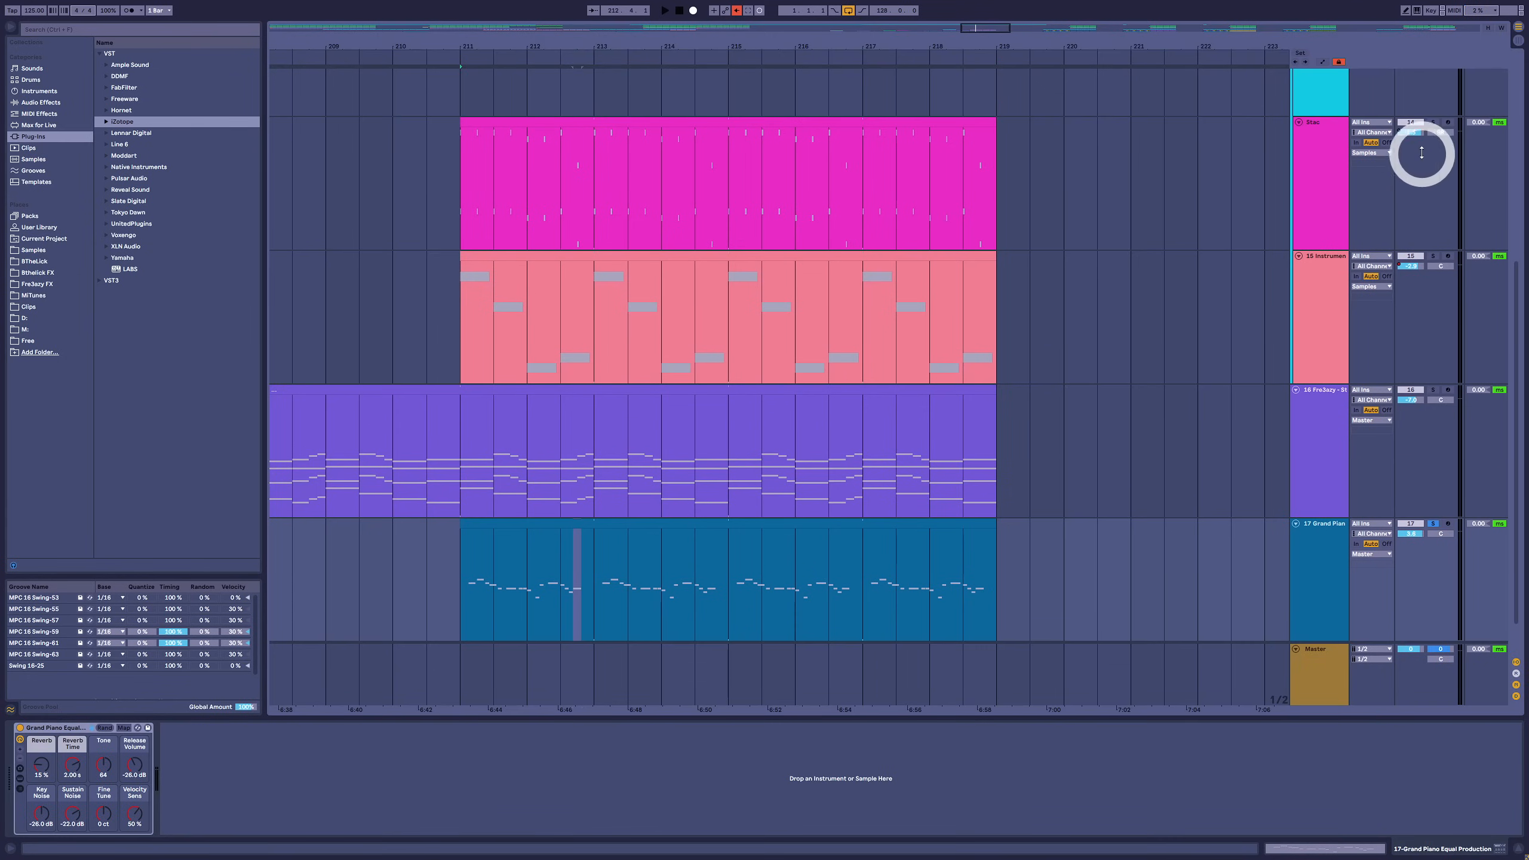
left_click(1433, 123)
left_click(1433, 390)
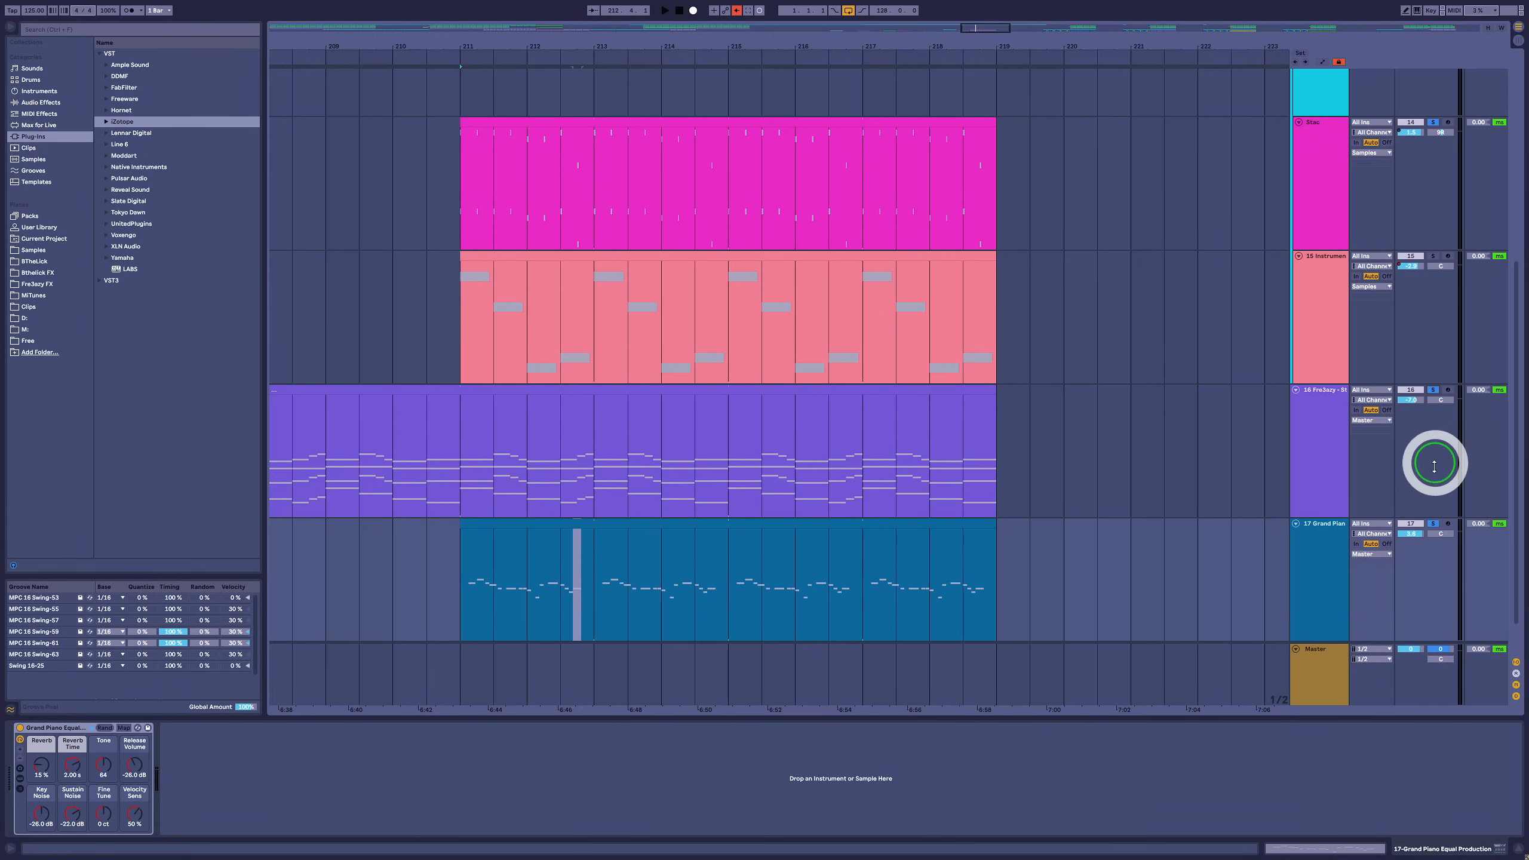
left_click(1431, 523)
key("space")
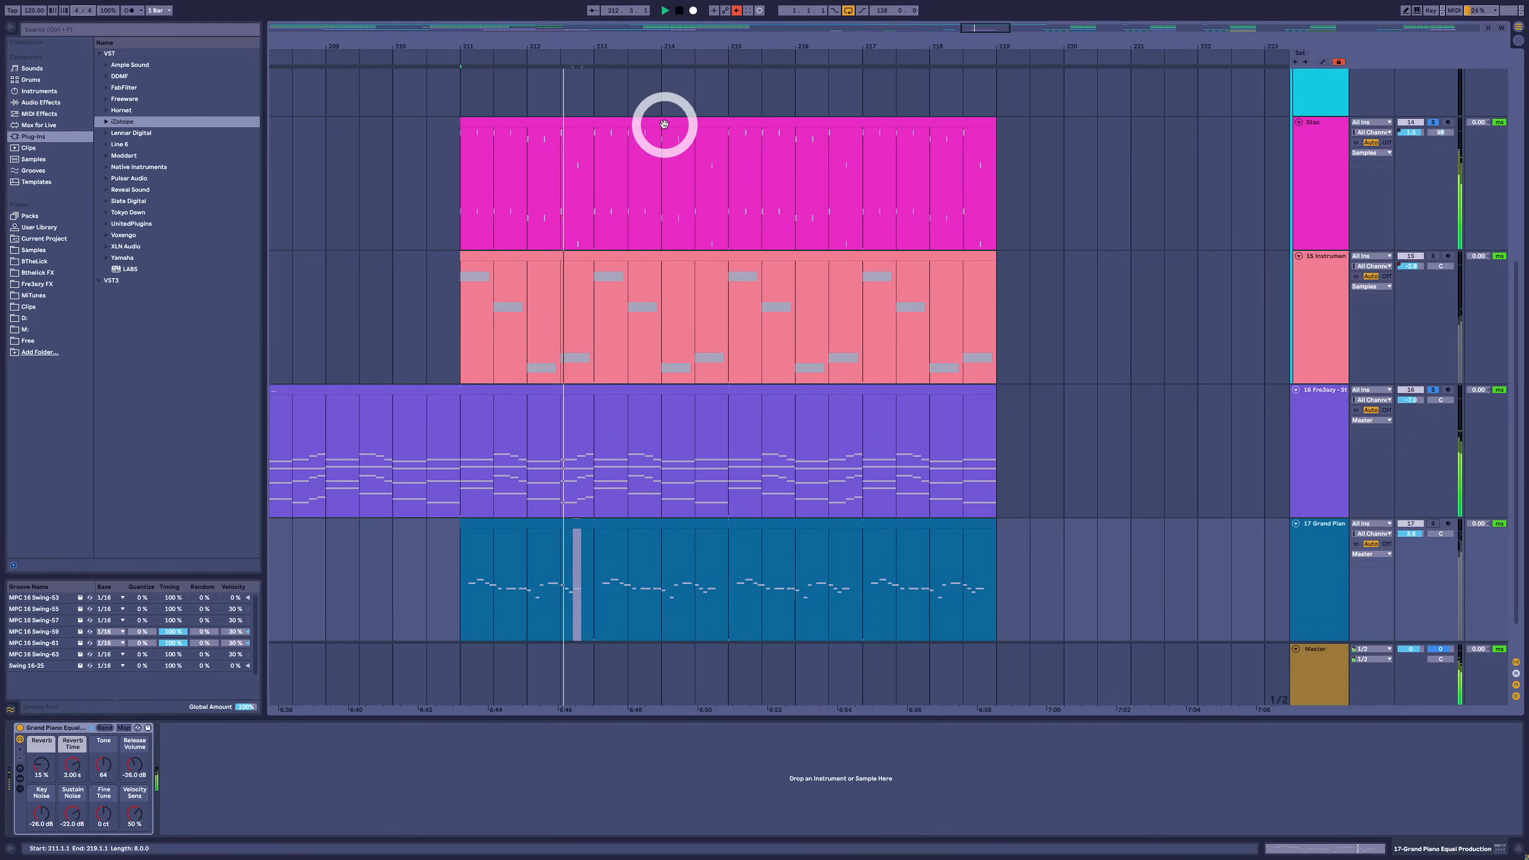
Step: Open the Stac track's clip and examine its notes, zooming in on and selecting the C4 and C5 pair at 2.3
double_click(664, 126)
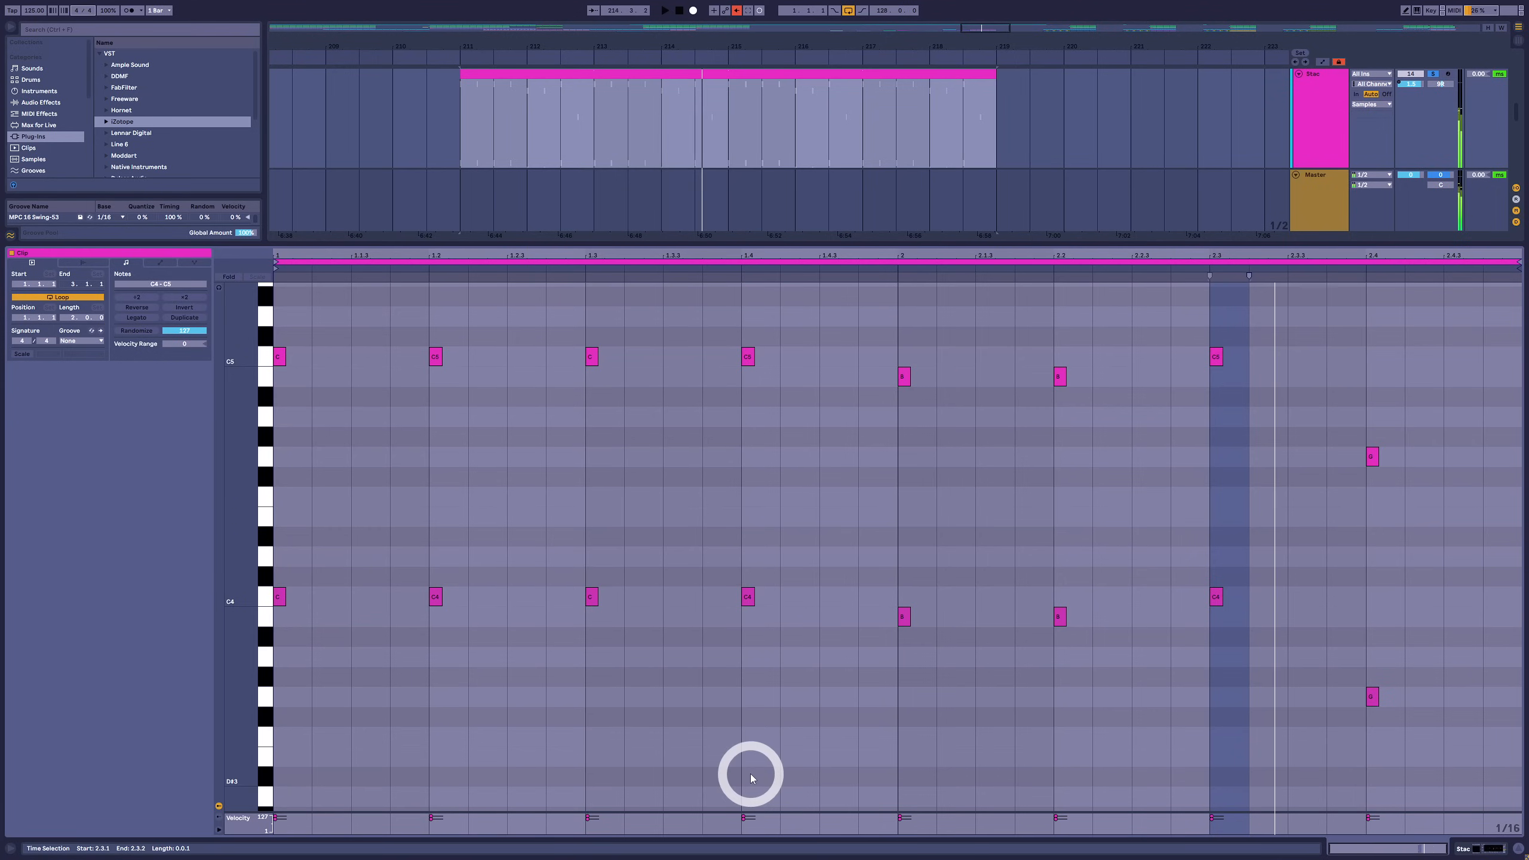
left_click(218, 291)
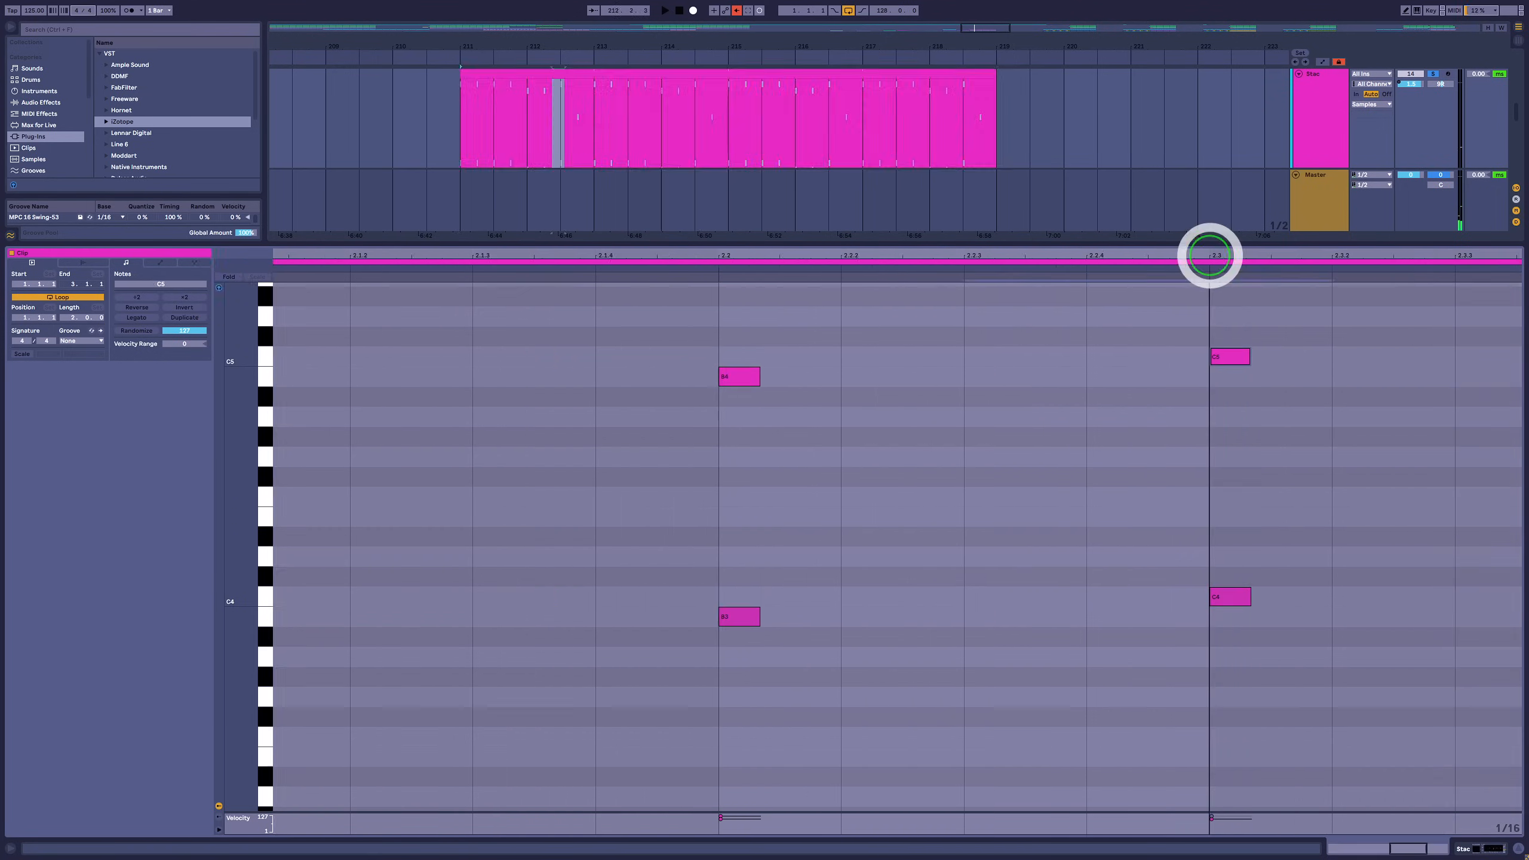
left_click_drag(1209, 255, 1210, 259)
left_click_drag(1179, 329, 1317, 676)
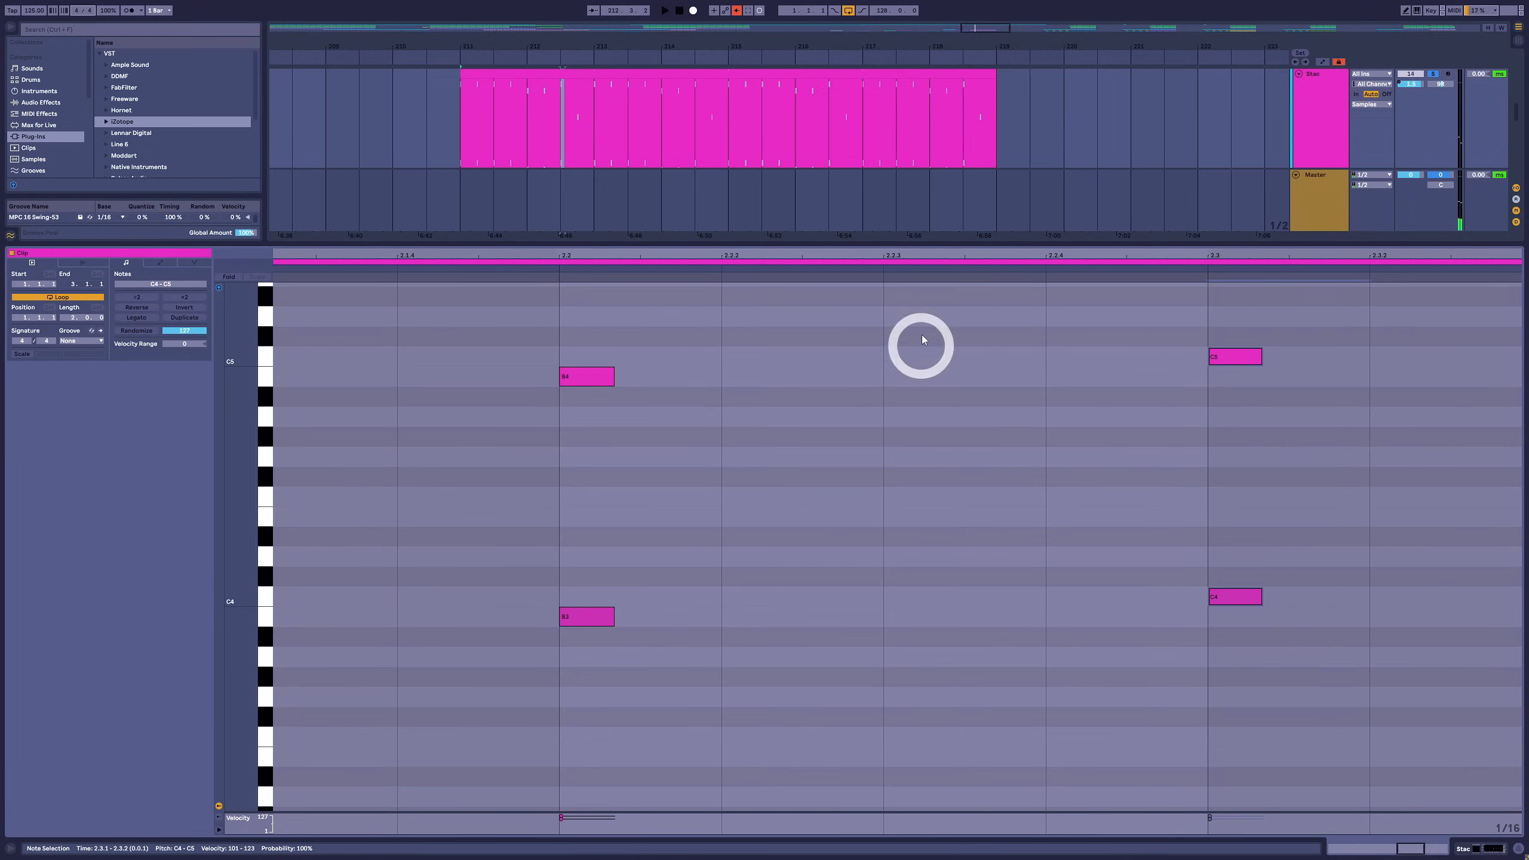
left_click_drag(863, 251, 863, 245)
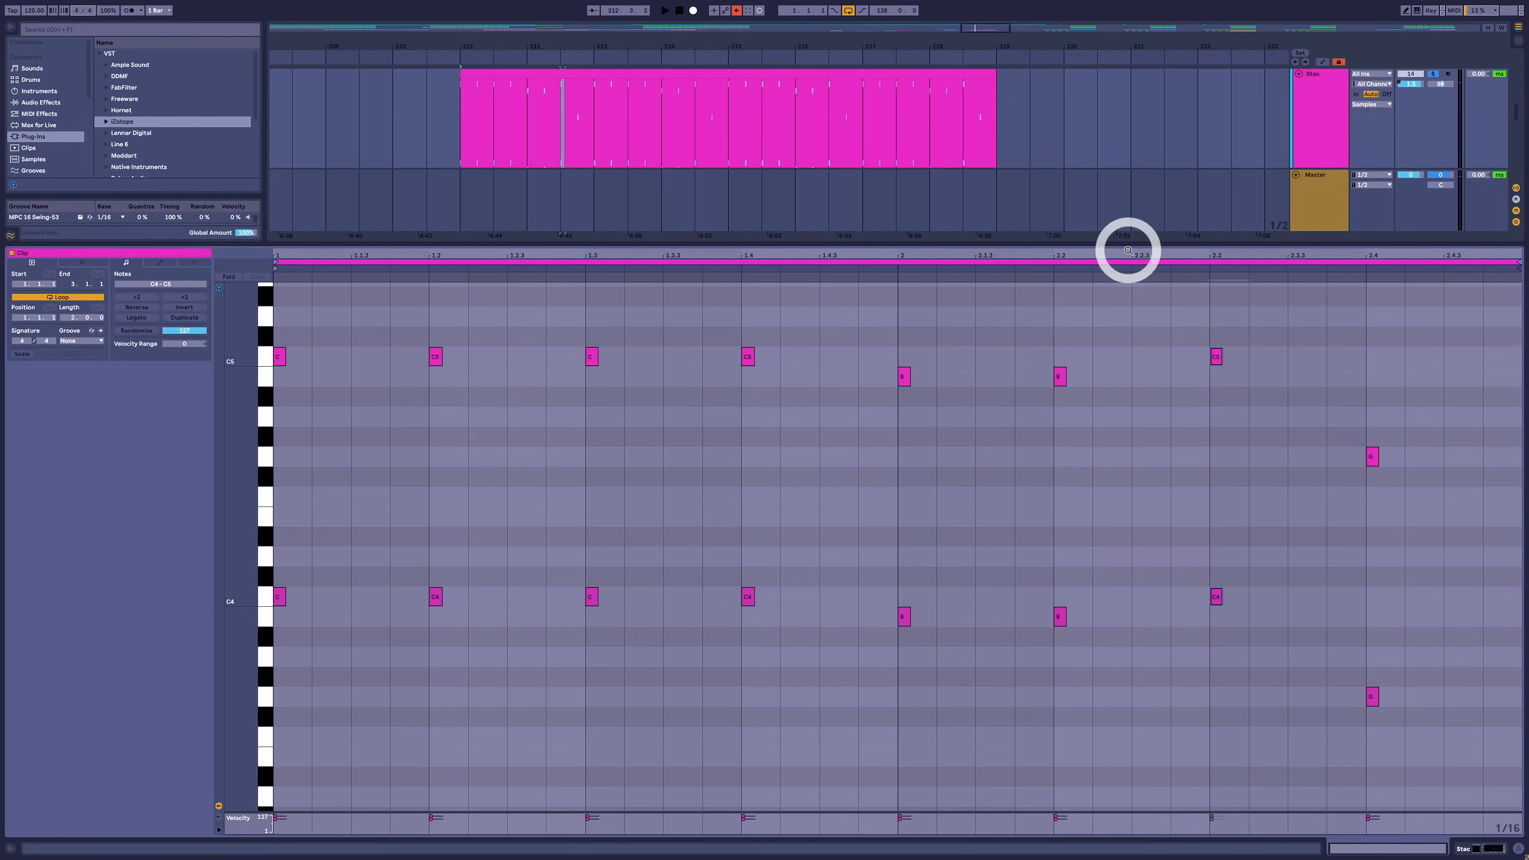
left_click(1164, 556)
left_click(820, 565)
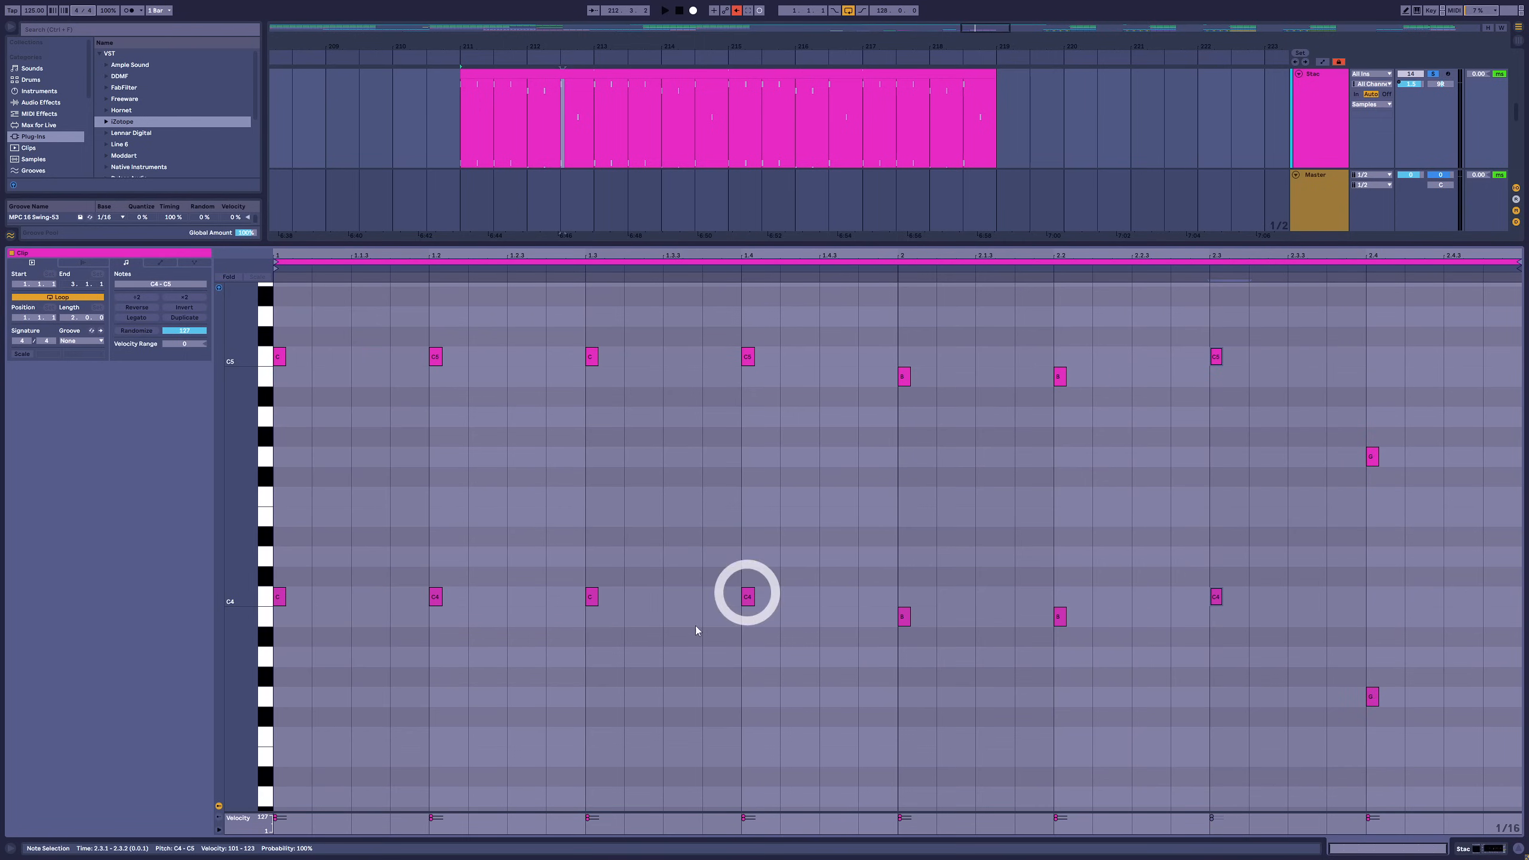
left_click(412, 424)
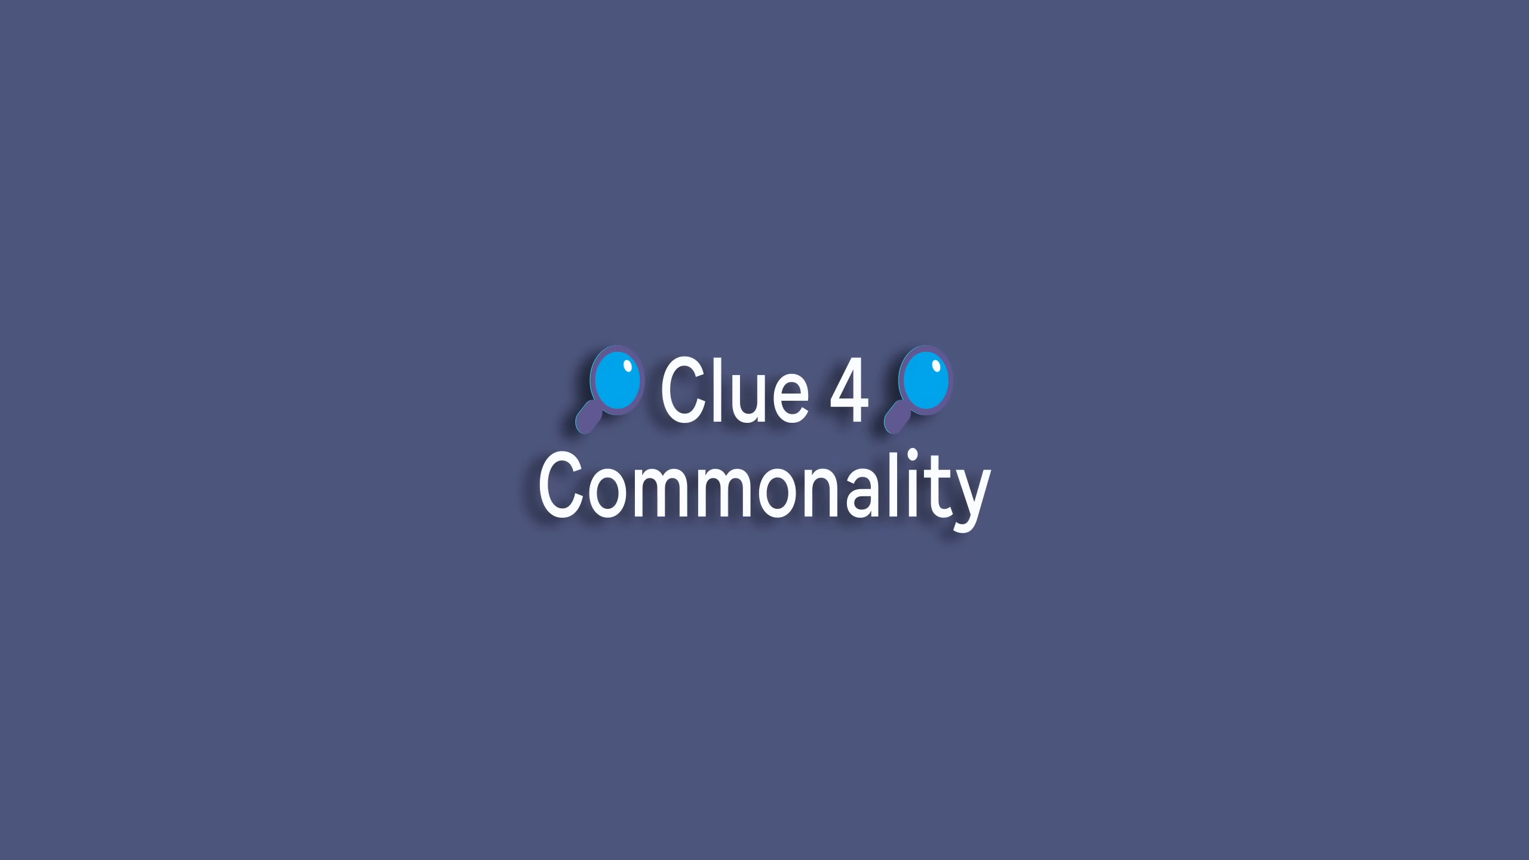
Step: Rearrange the scale notes in the G#what??? clip to ascend from C: C3, D3, D#3, F3, G3, G#3, B3, C4
left_click(831, 249)
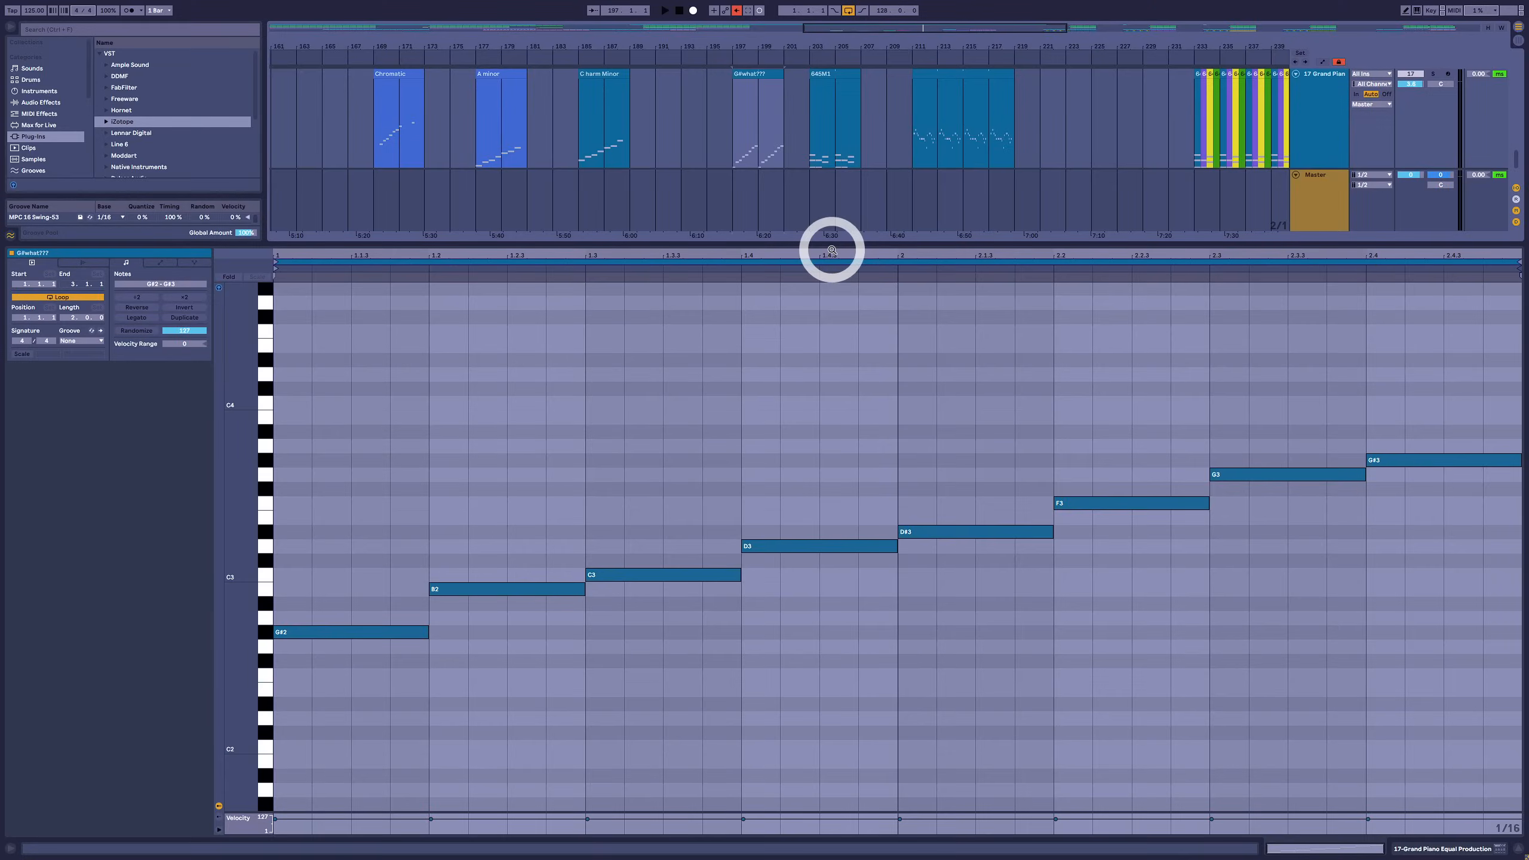
left_click_drag(756, 256, 736, 250)
left_click_drag(1427, 383, 315, 689)
left_click(404, 664)
left_click(513, 510)
left_click_drag(511, 526, 1371, 461)
left_click_drag(1508, 384, 324, 575)
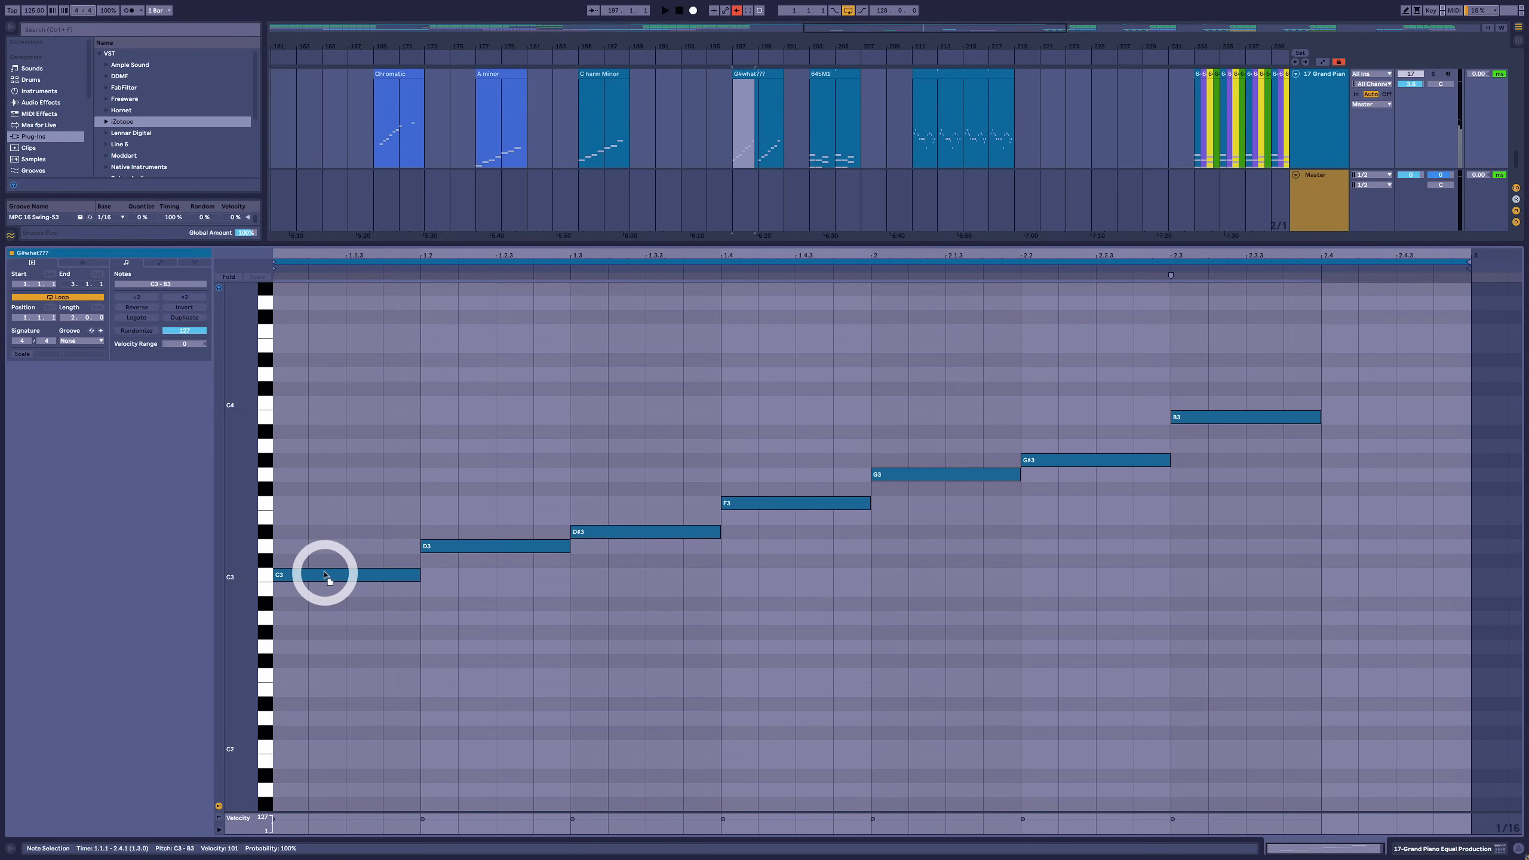
left_click_drag(1225, 417, 1360, 399)
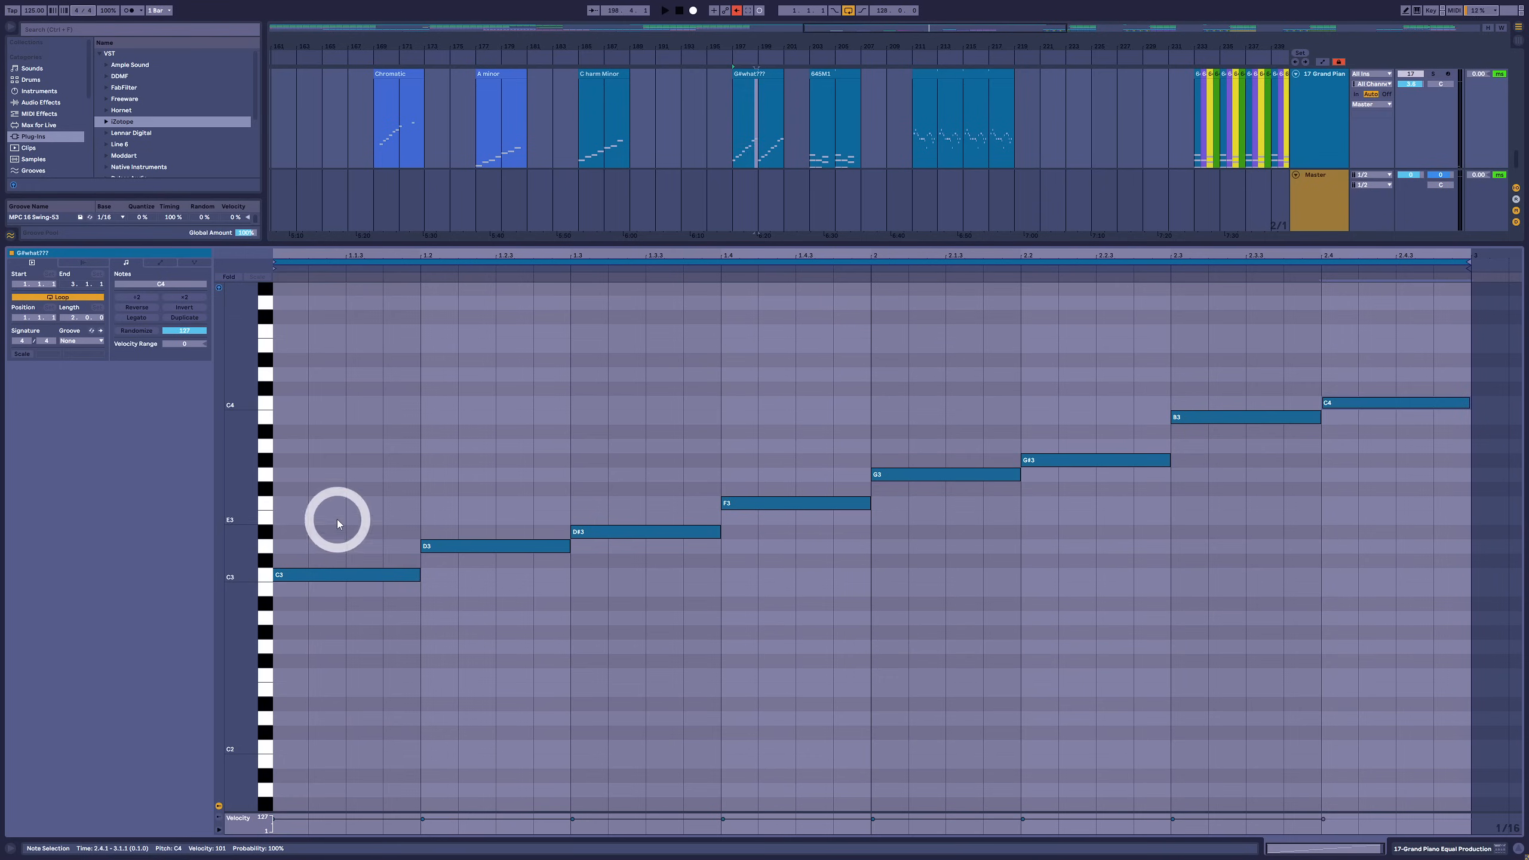
Step: Go through the intervals of the C-based scale by selecting G3 and successive pairs of neighbouring notes
left_click(919, 434)
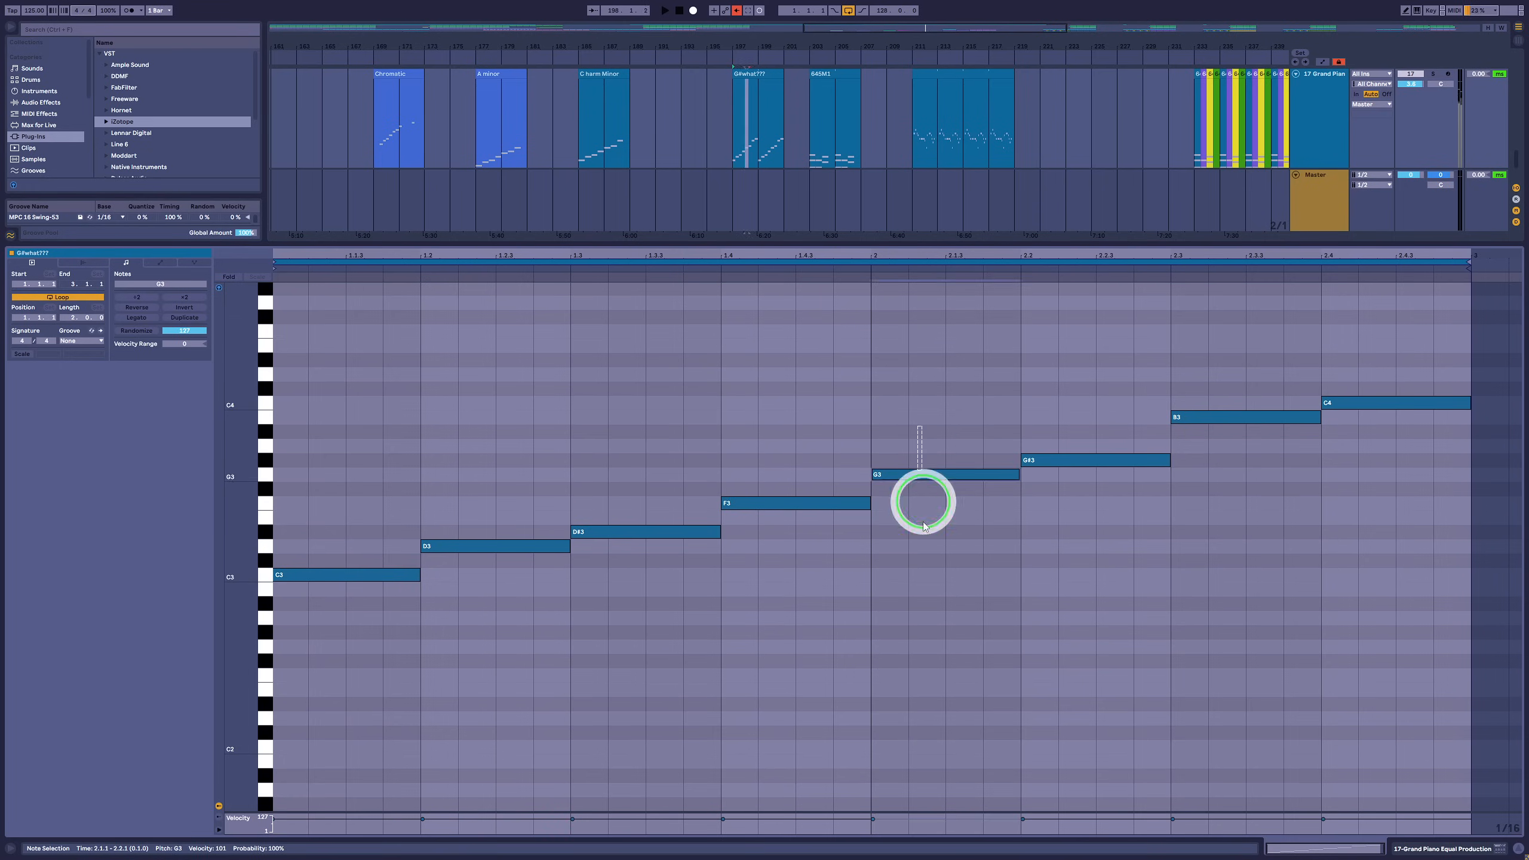
left_click_drag(373, 494, 474, 604)
left_click_drag(521, 491, 680, 617)
left_click_drag(709, 555, 927, 580)
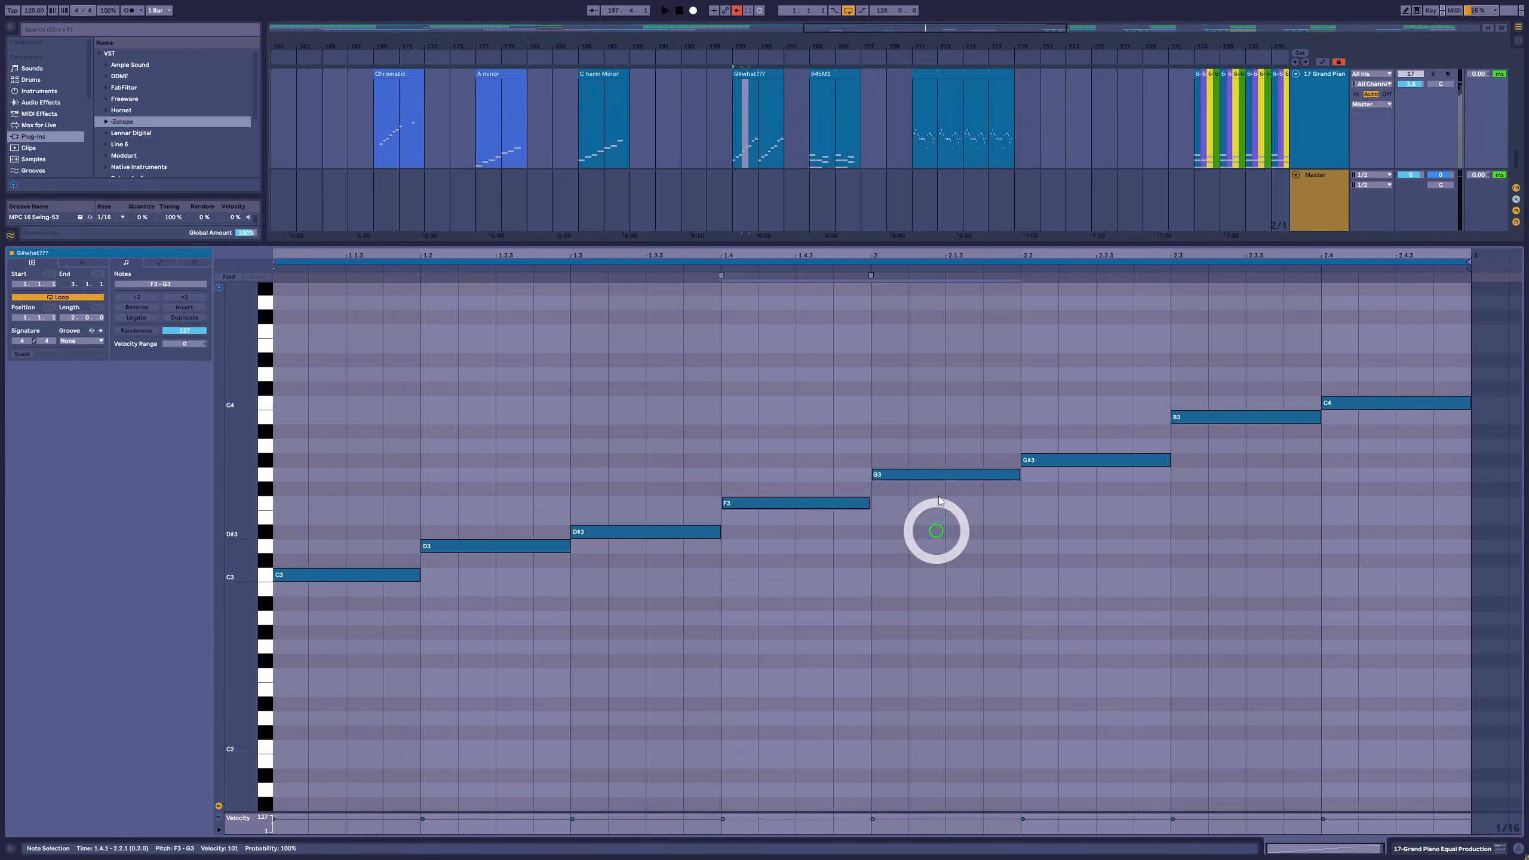
left_click_drag(1086, 364, 1222, 556)
left_click_drag(336, 521, 472, 645)
Step: Turn on scale highlighting for the clip with root C and Harmonic Minor, and check all its notes against it
left_click(27, 354)
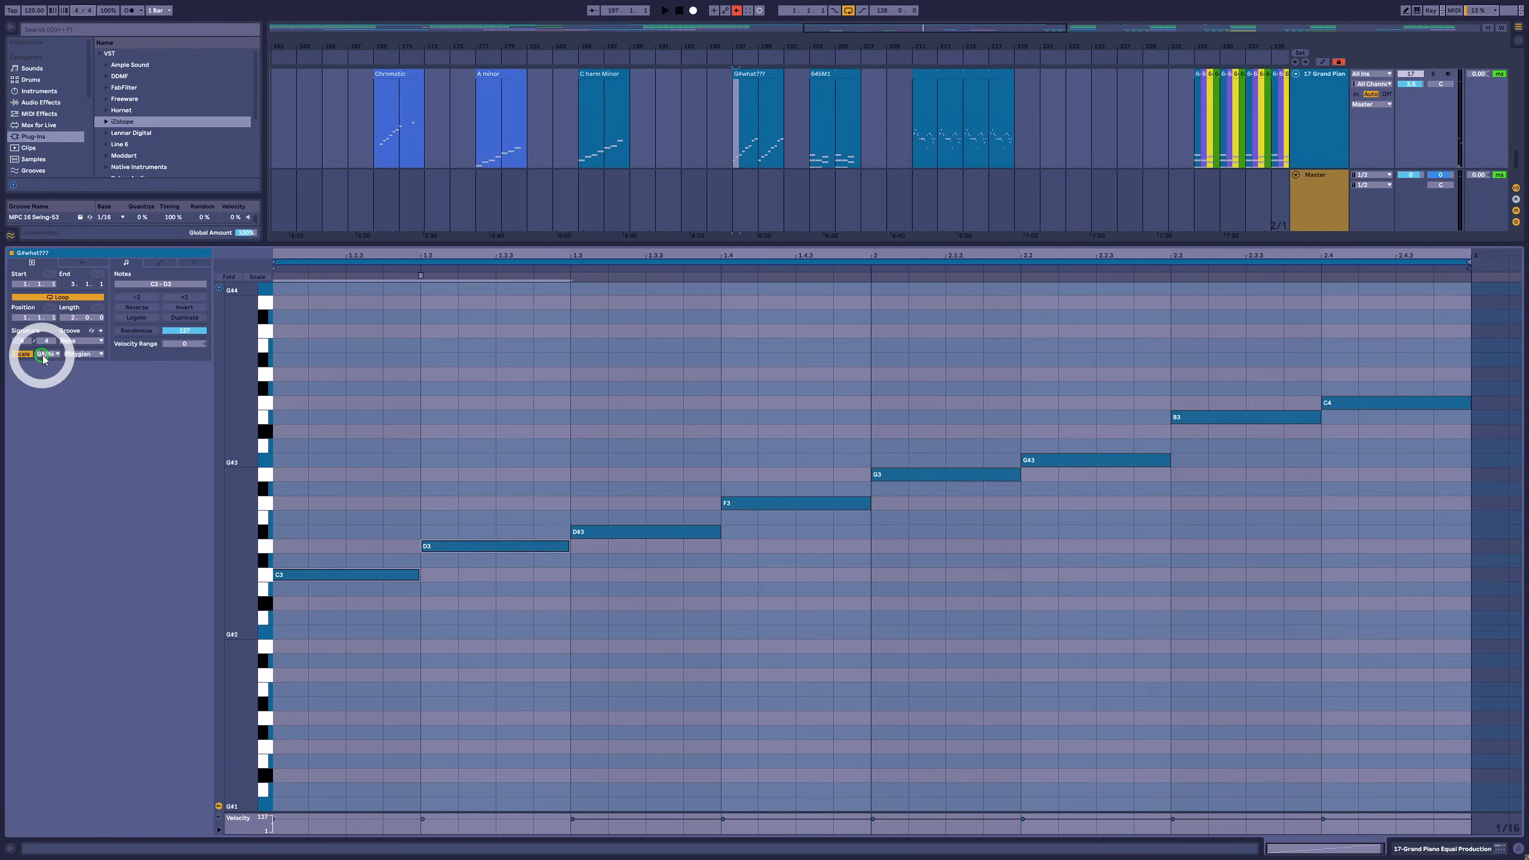
left_click(42, 355)
left_click(45, 363)
left_click(75, 354)
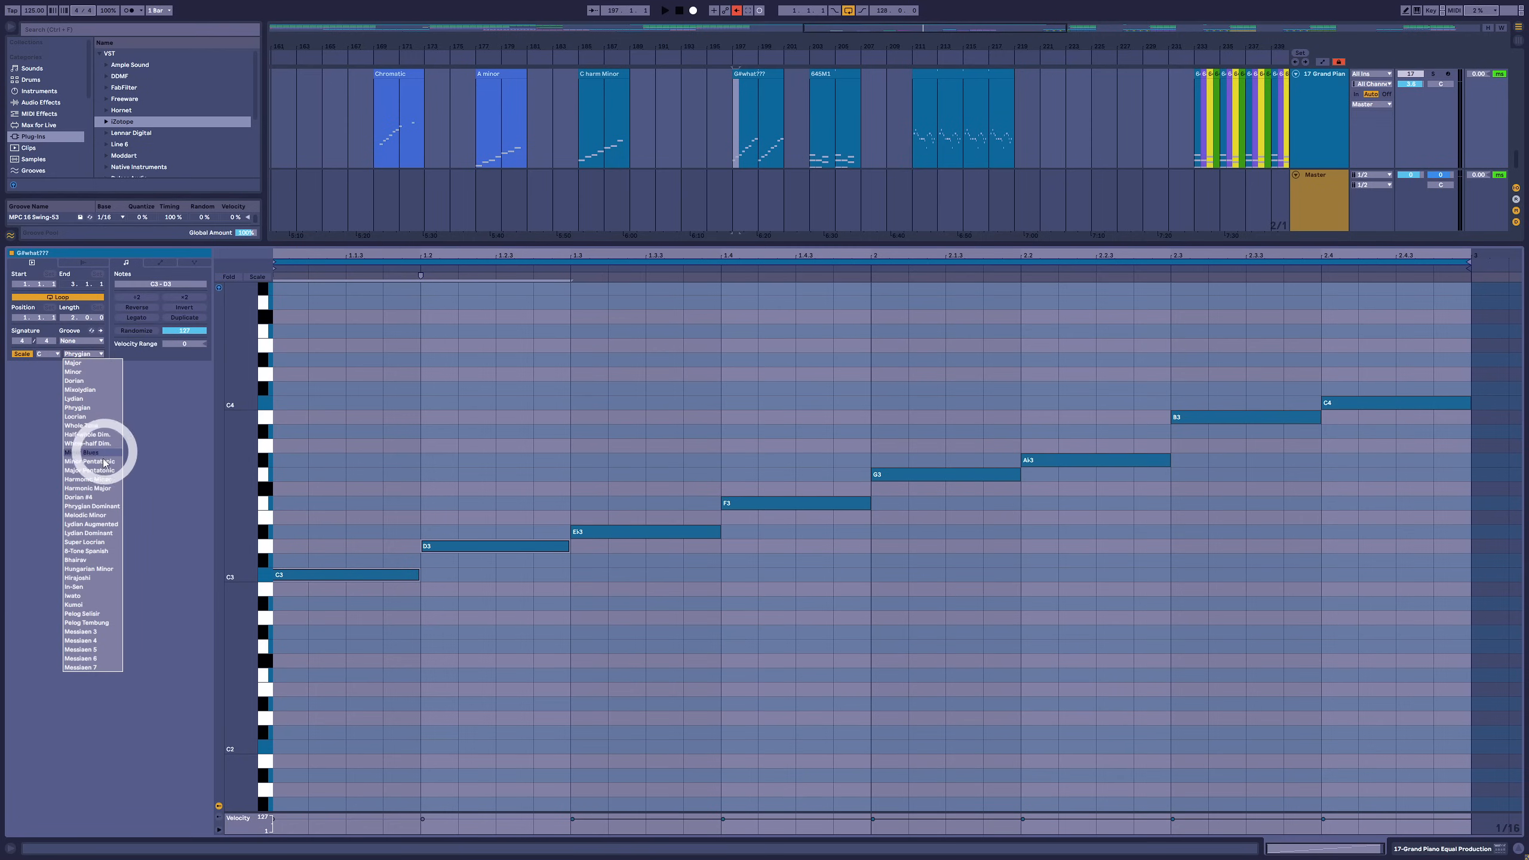
left_click(90, 479)
left_click_drag(229, 511, 236, 505)
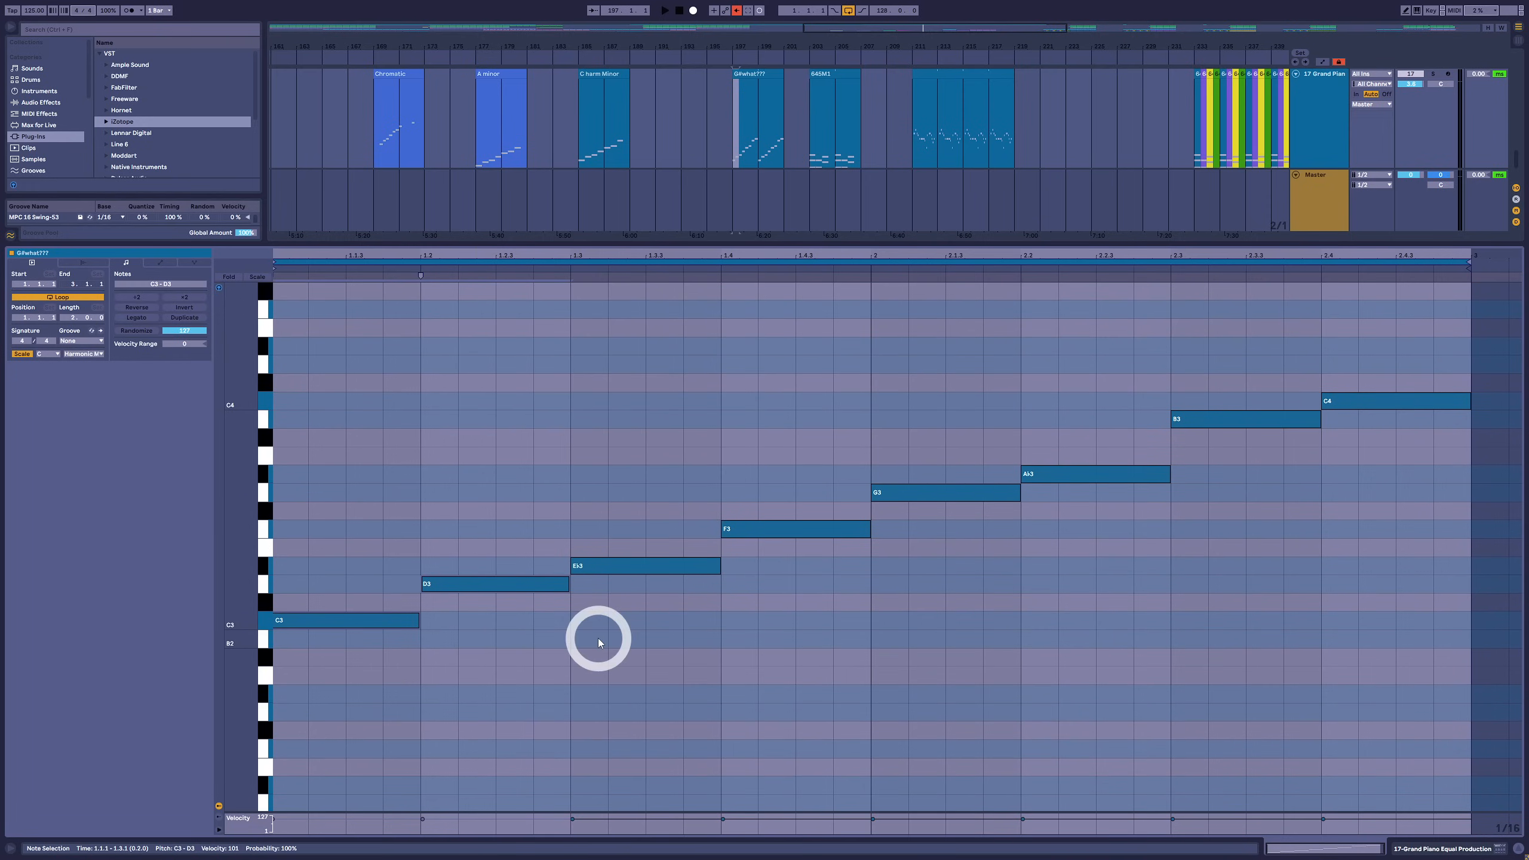
left_click_drag(1399, 357, 291, 742)
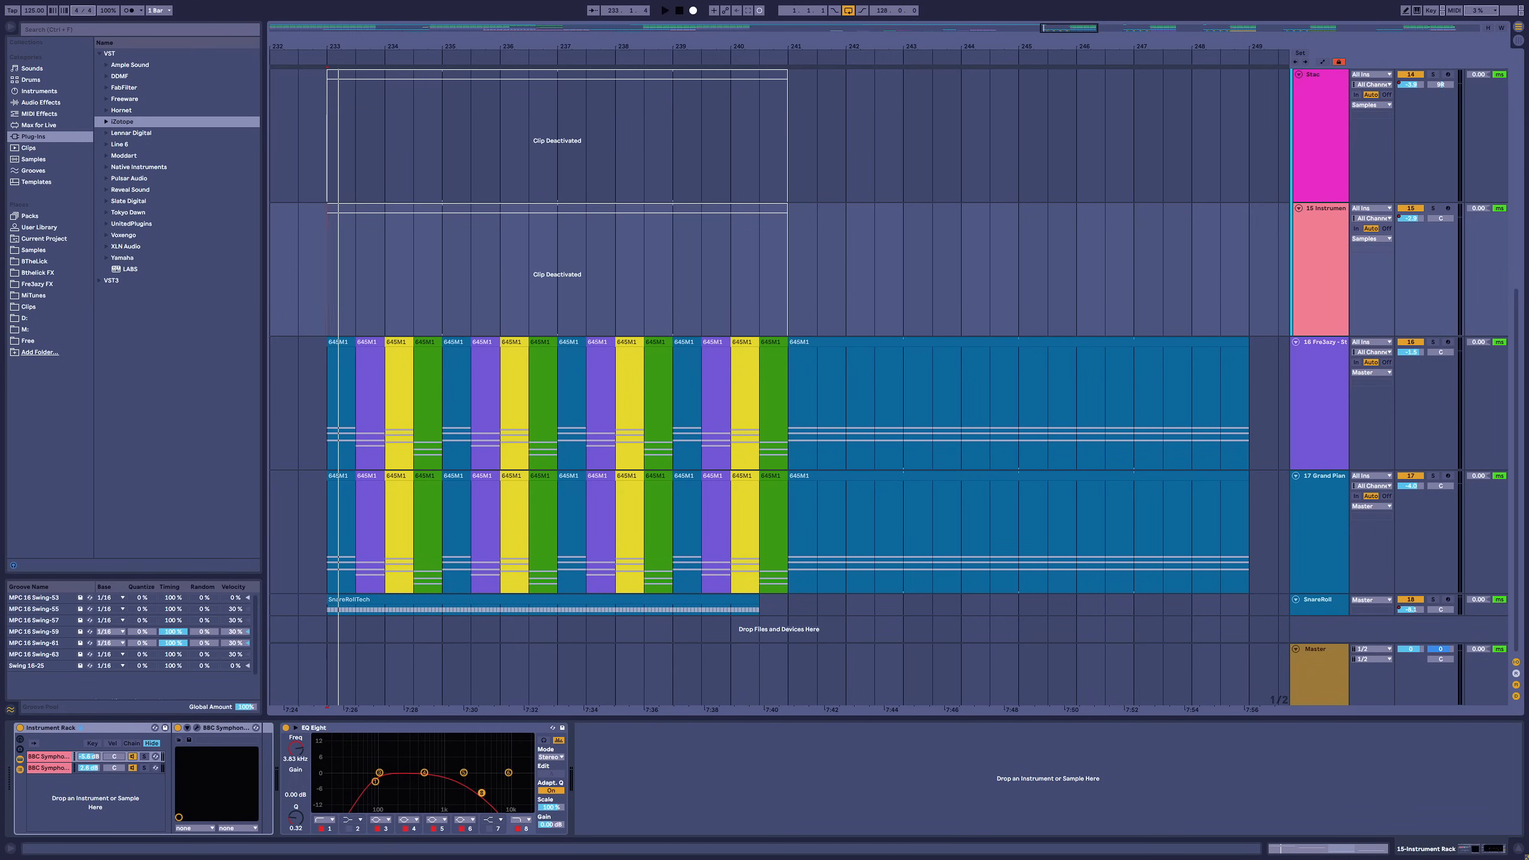
Step: Open the choice of scale types for the G#what??? clip that starts on G#2
left_click(86, 356)
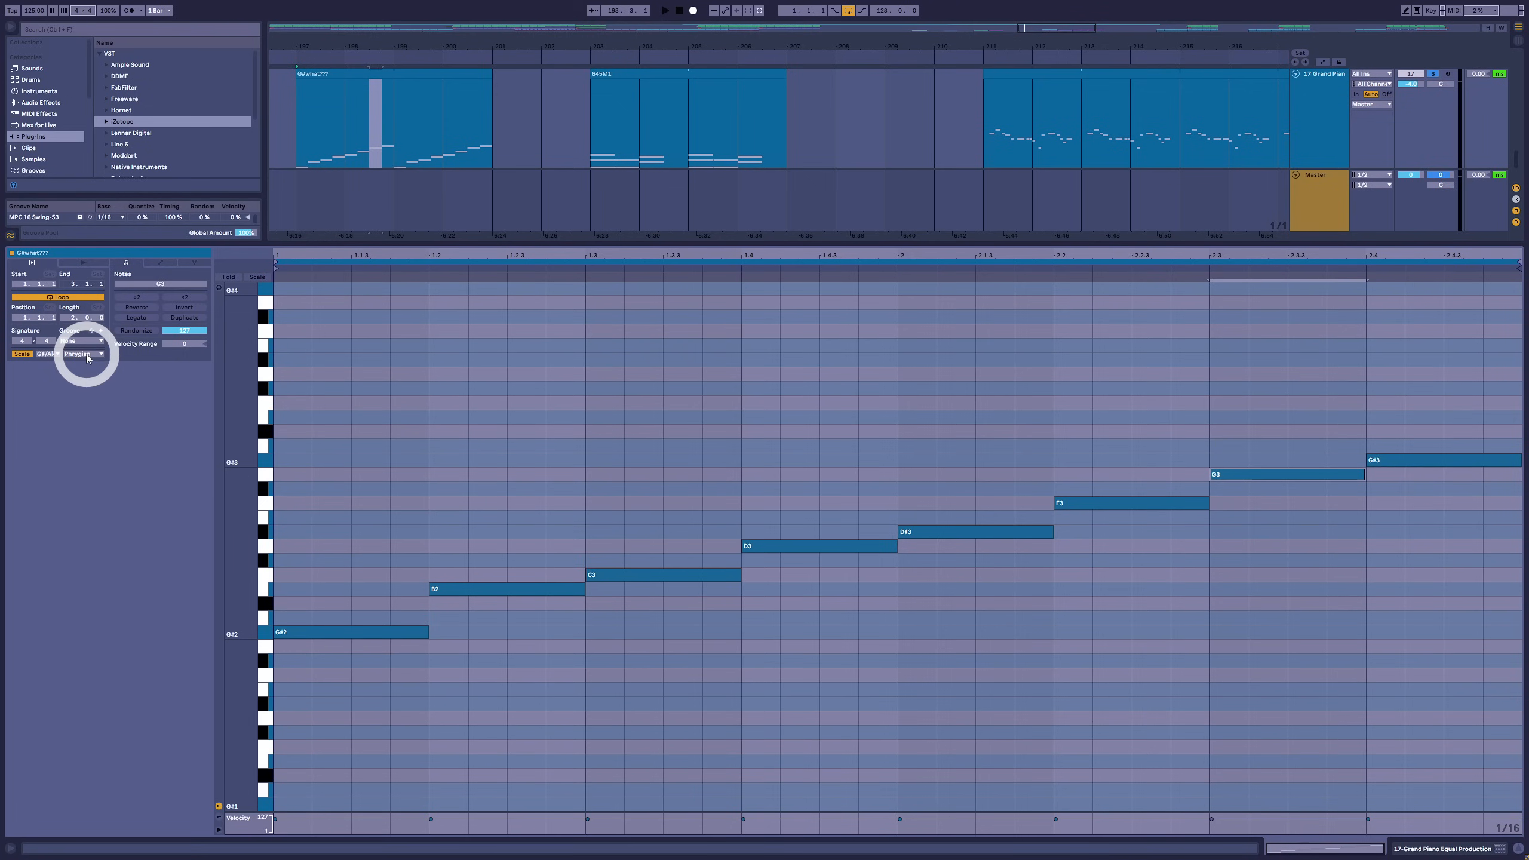